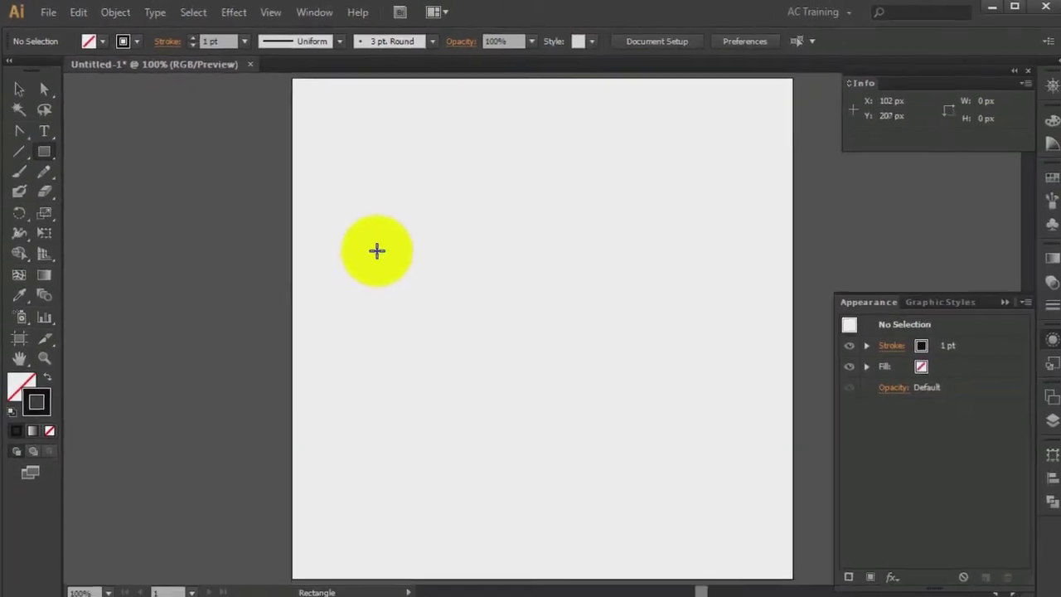
# Draw a horizontal rectangle about 280 px wide and 59 px high near the middle of the artboard and select it.
pyautogui.moveTo(374, 255); pyautogui.dragTo(607, 306)
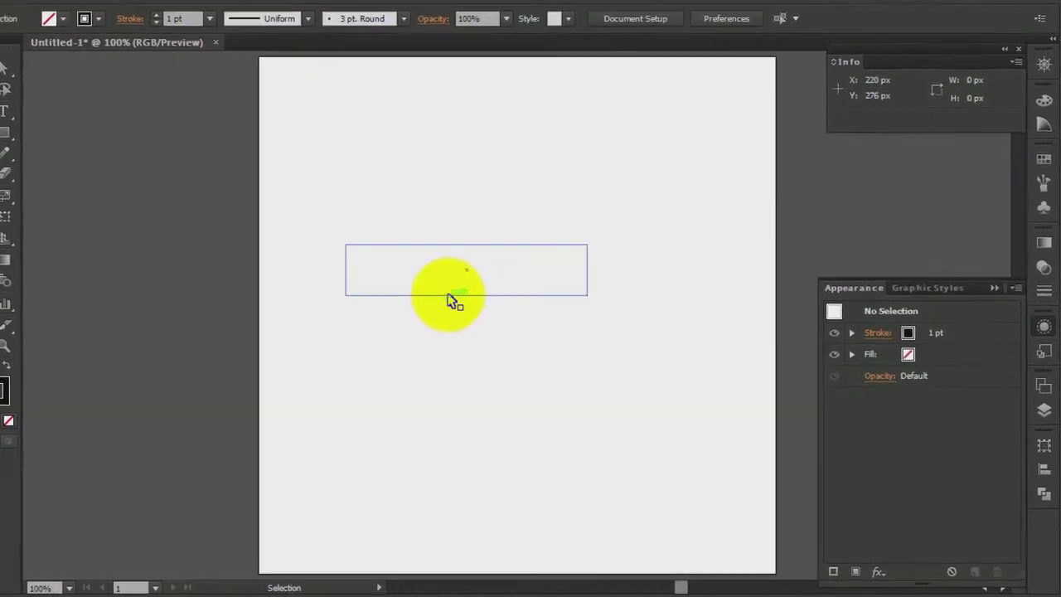
pyautogui.click(472, 307)
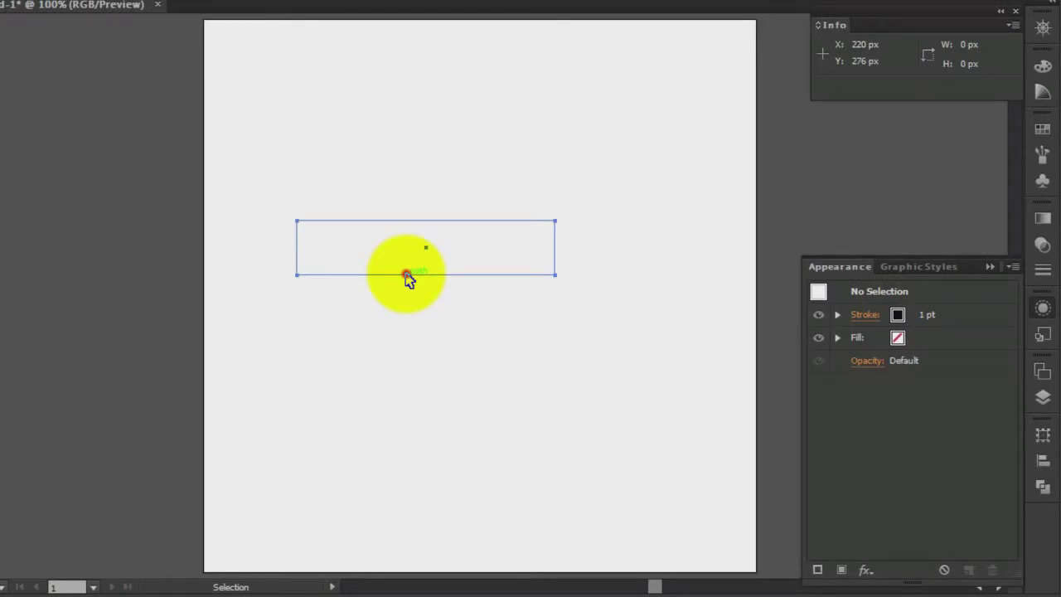
pyautogui.click(407, 274)
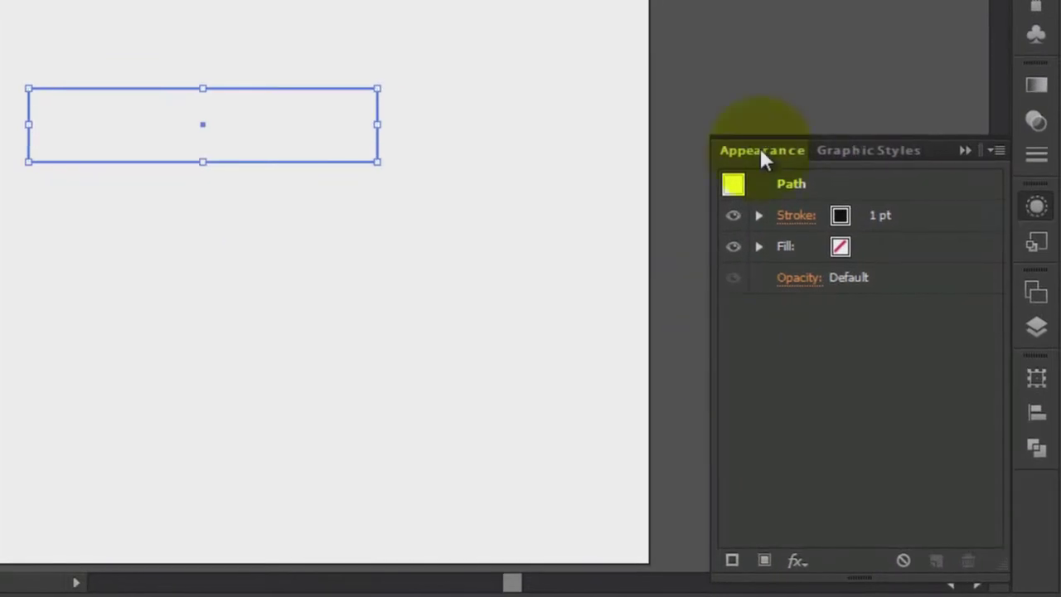
# Apply a Round Corners effect with a 25 px radius to the rectangle, with the preview turned on.
pyautogui.click(795, 562)
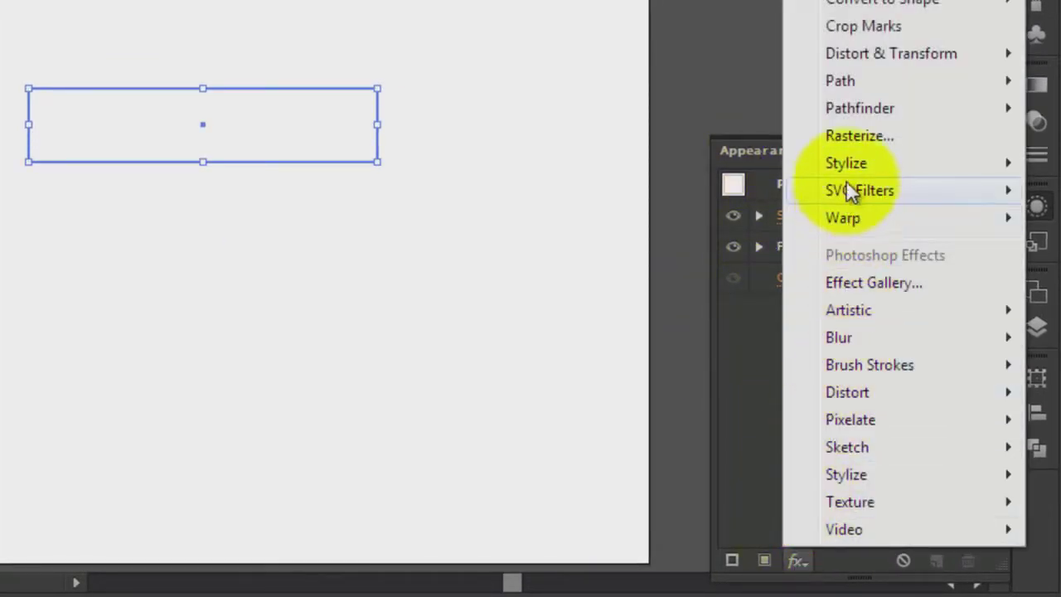
pyautogui.moveTo(845, 167)
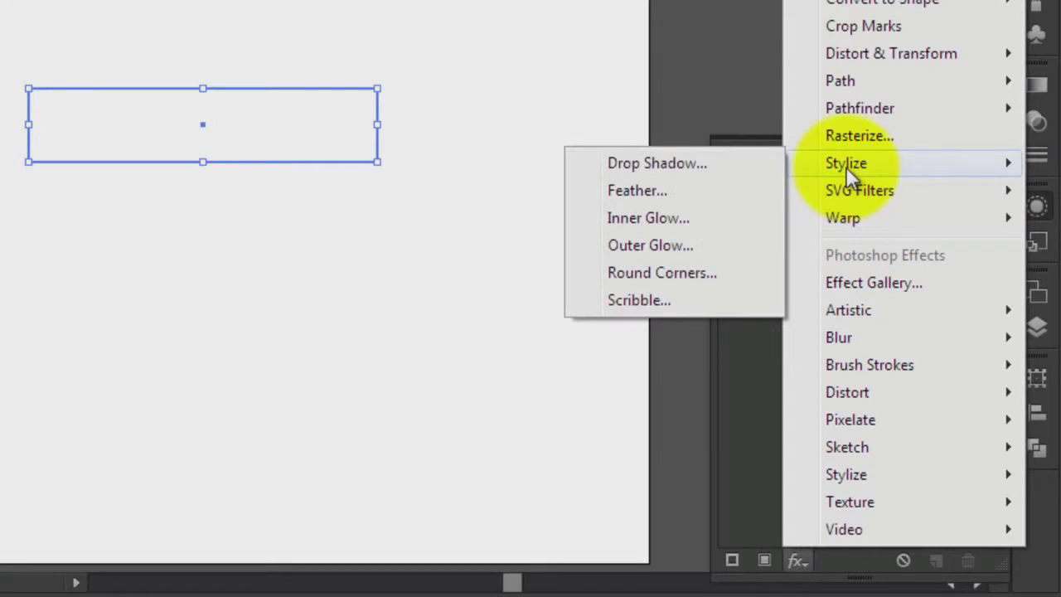
pyautogui.click(684, 272)
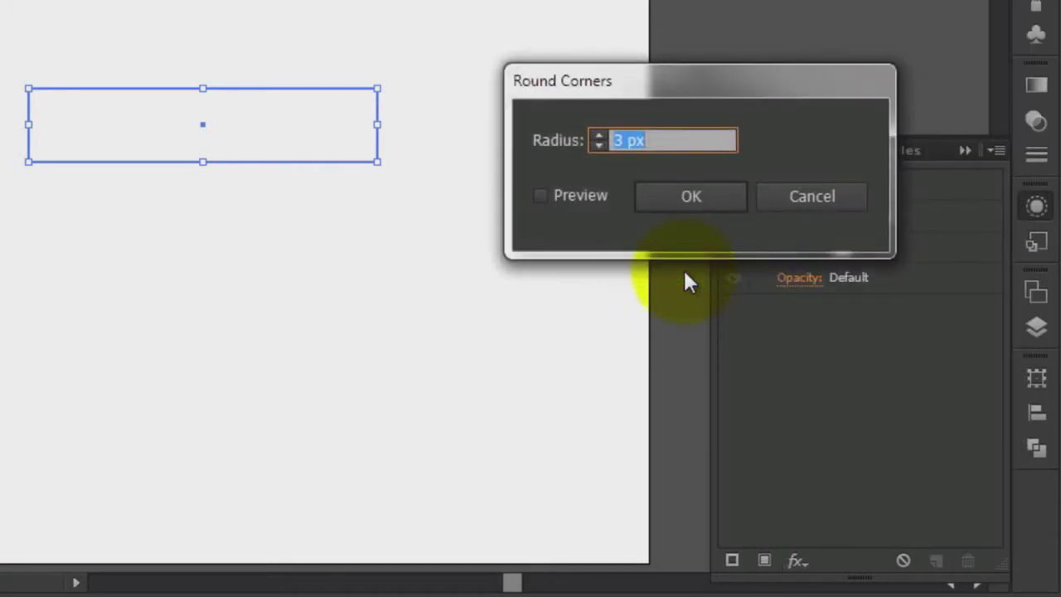
pyautogui.click(540, 196)
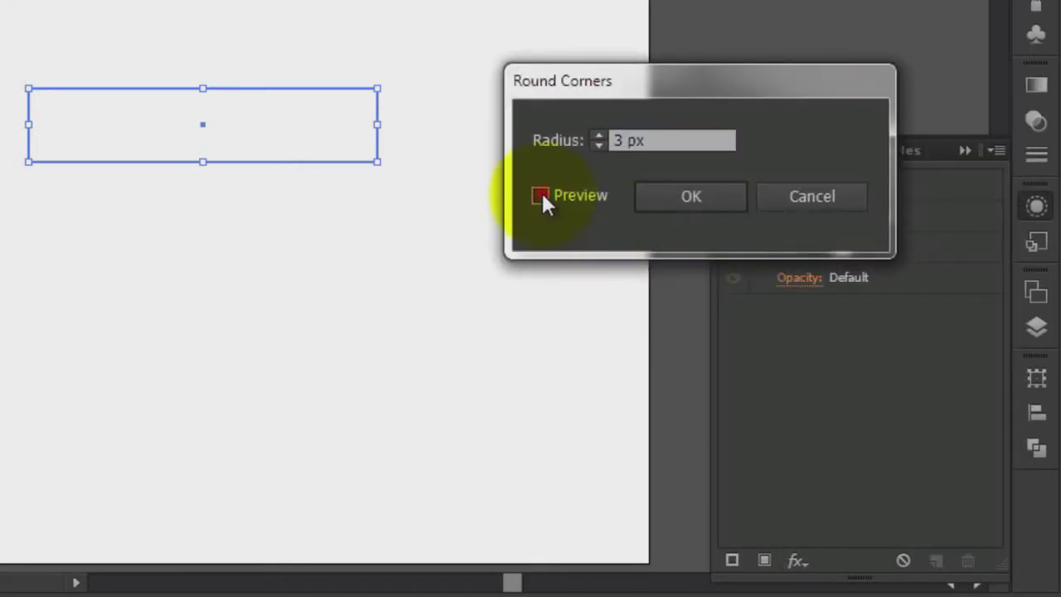
pyautogui.click(599, 135)
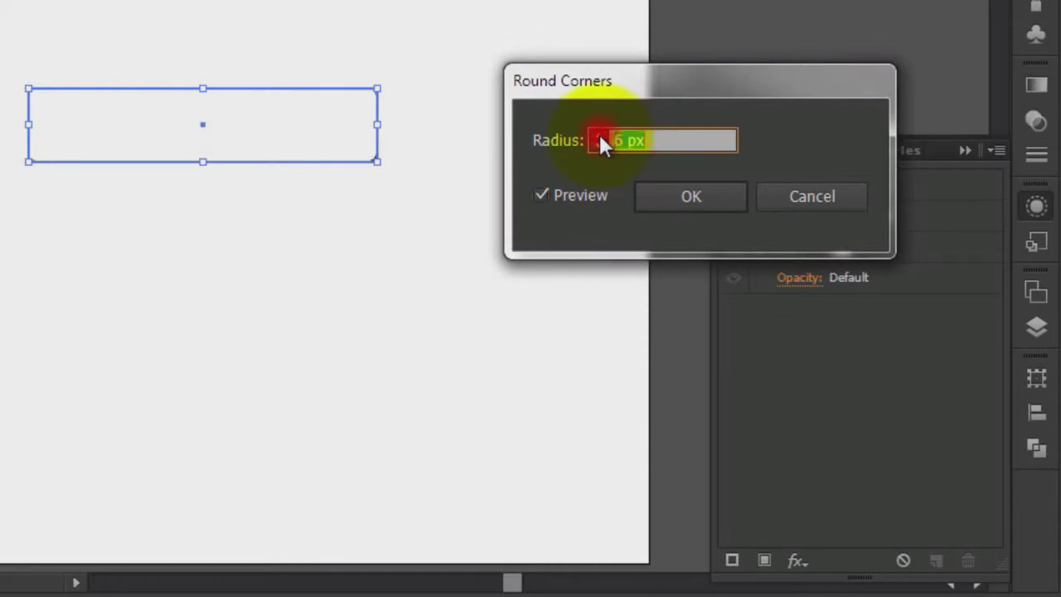
pyautogui.click(599, 135)
pyautogui.click(599, 135)
pyautogui.click(599, 136)
pyautogui.click(599, 135)
pyautogui.click(598, 136)
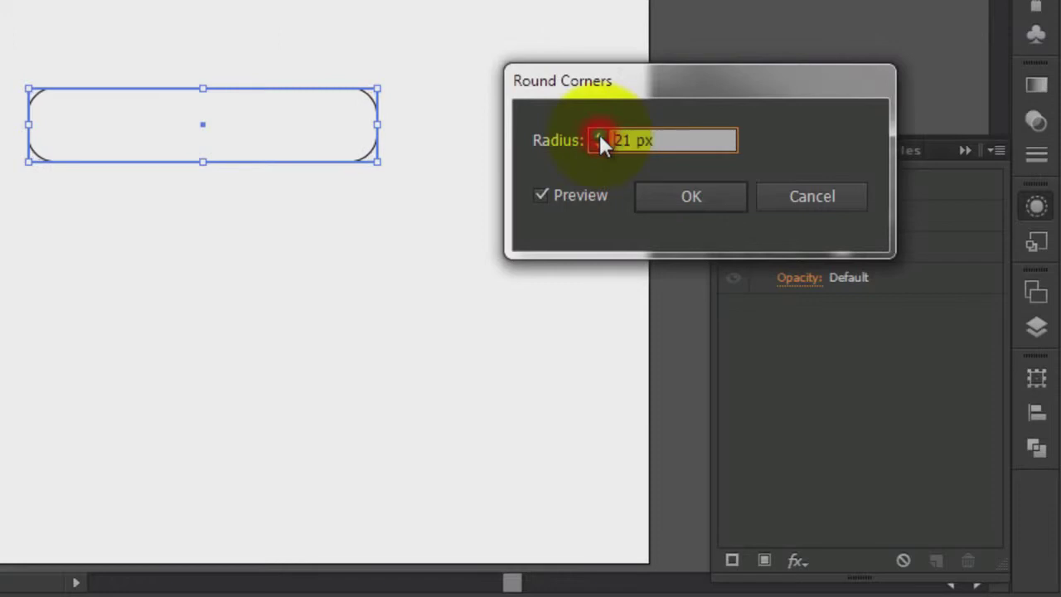
pyautogui.click(599, 135)
pyautogui.click(598, 135)
pyautogui.click(599, 135)
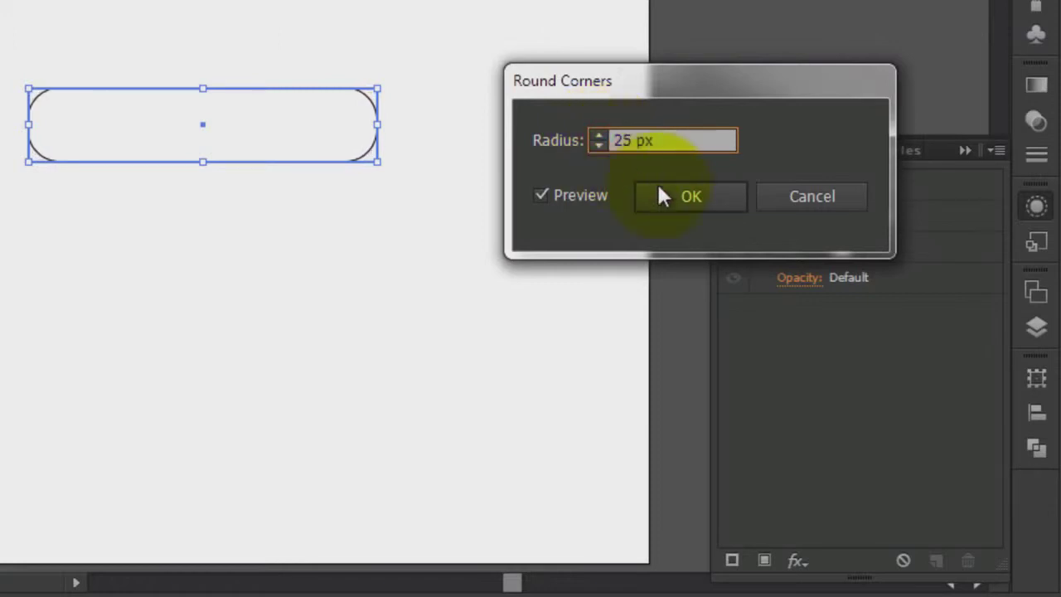
pyautogui.click(700, 197)
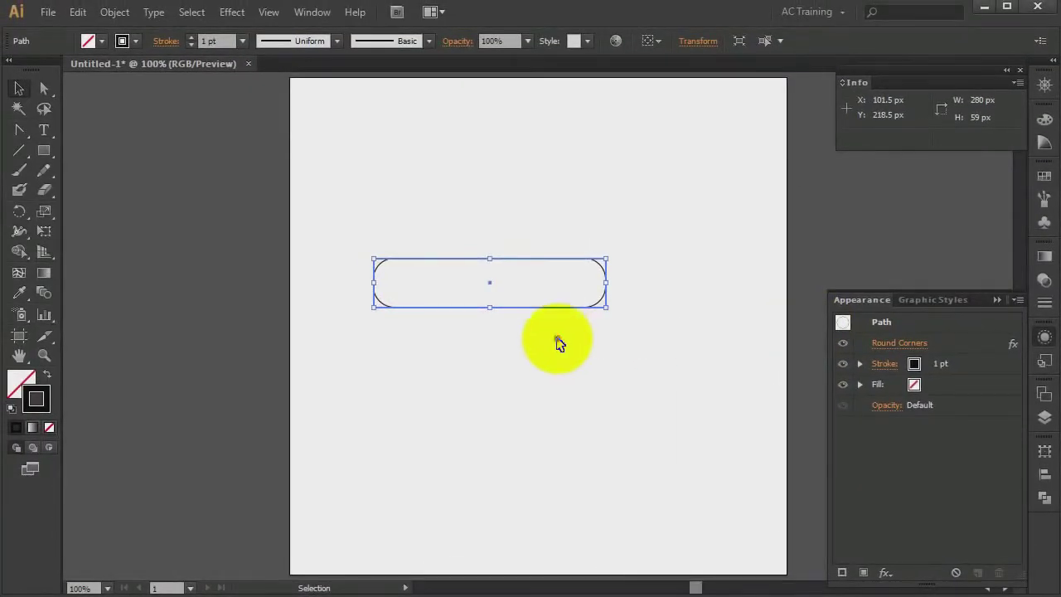
# Expand the appearance of the rounded rectangle so its path follows the rounded corners, leaving it deselected.
pyautogui.click(486, 308)
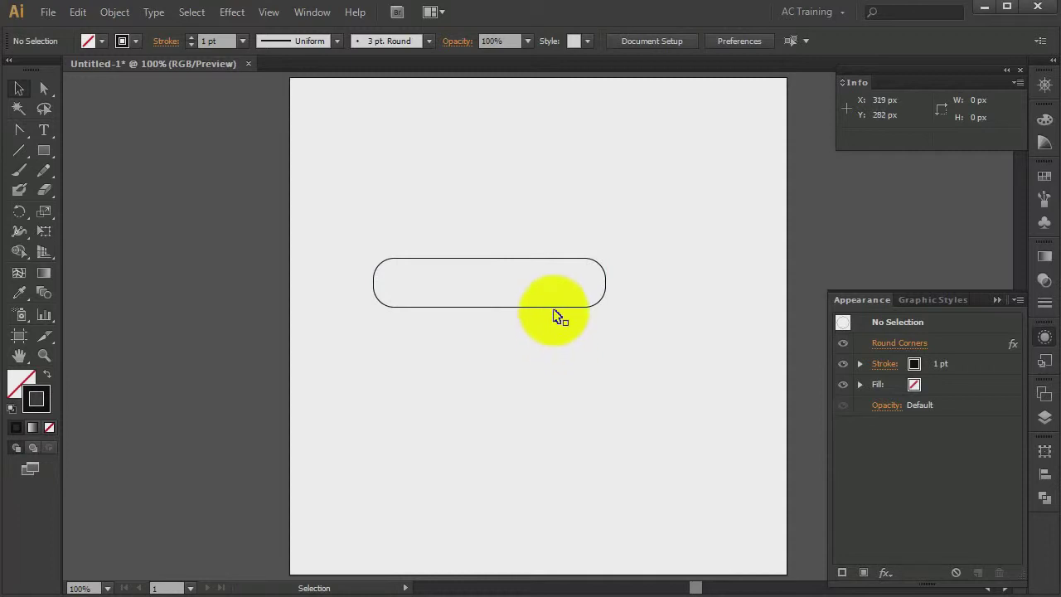
pyautogui.click(555, 308)
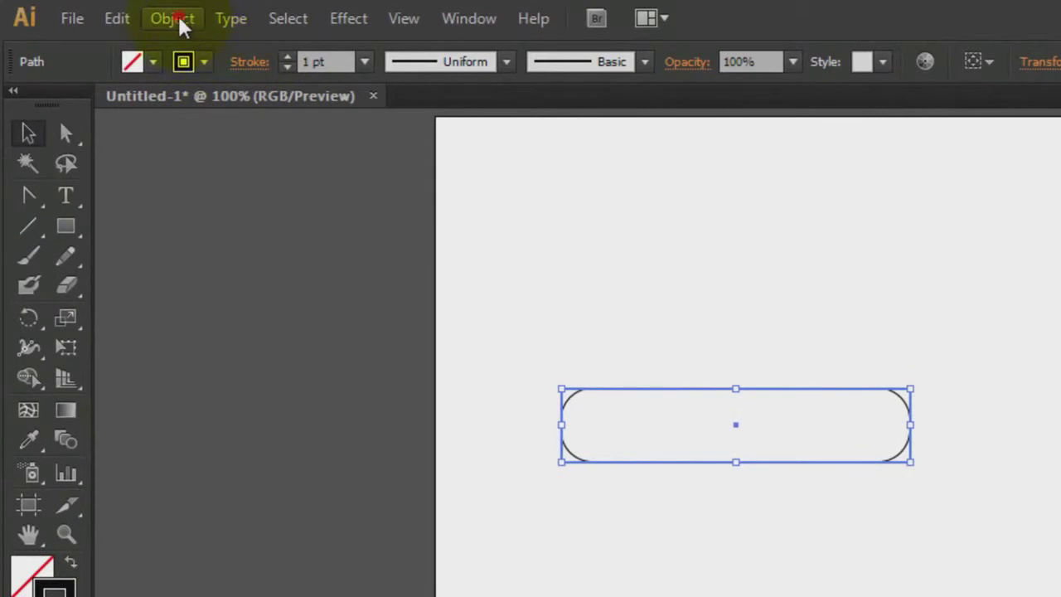
pyautogui.click(177, 22)
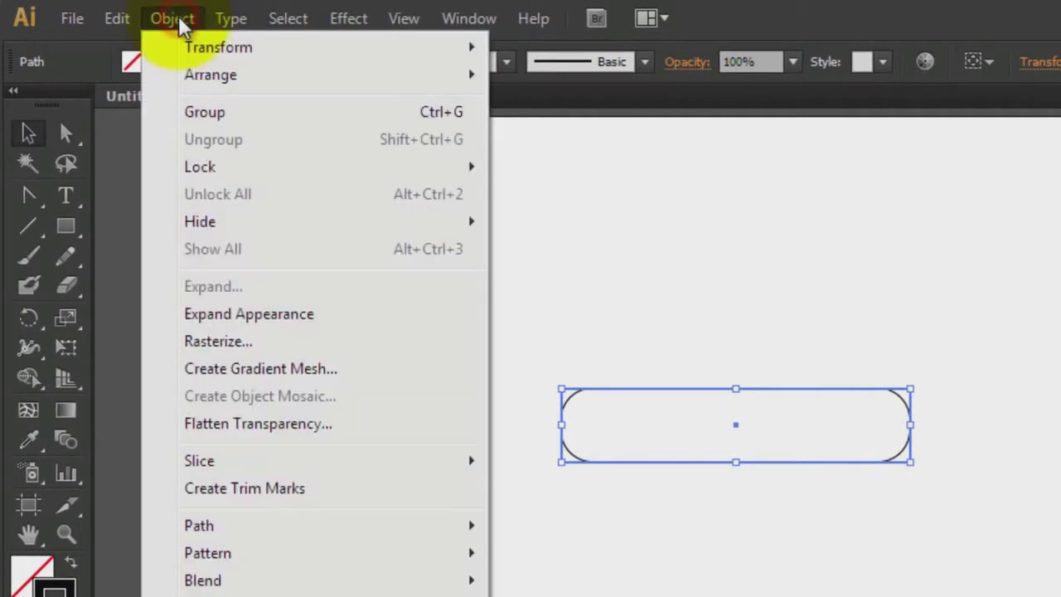
pyautogui.click(272, 326)
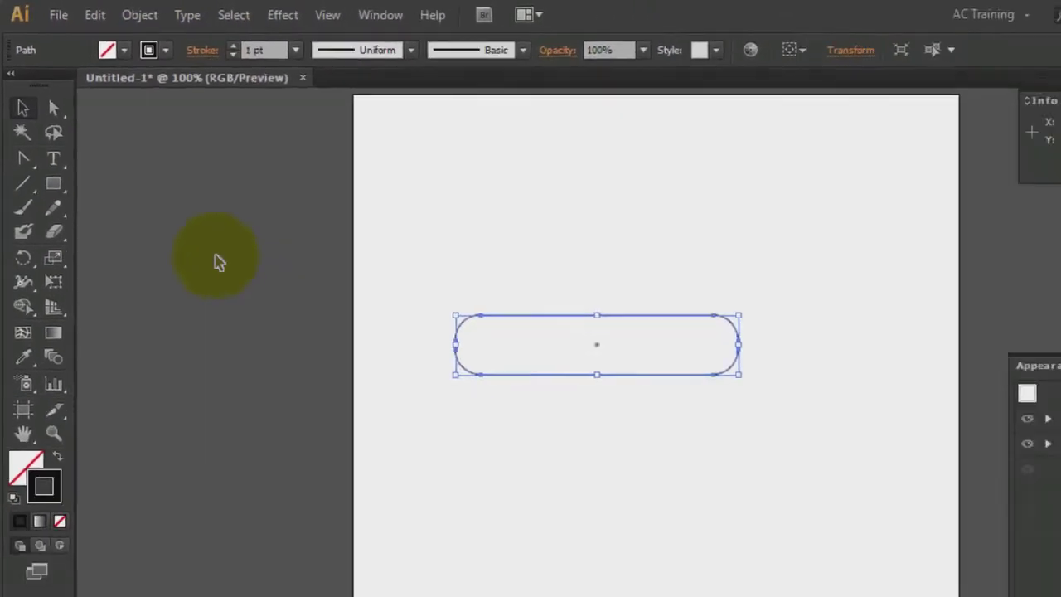
pyautogui.click(402, 383)
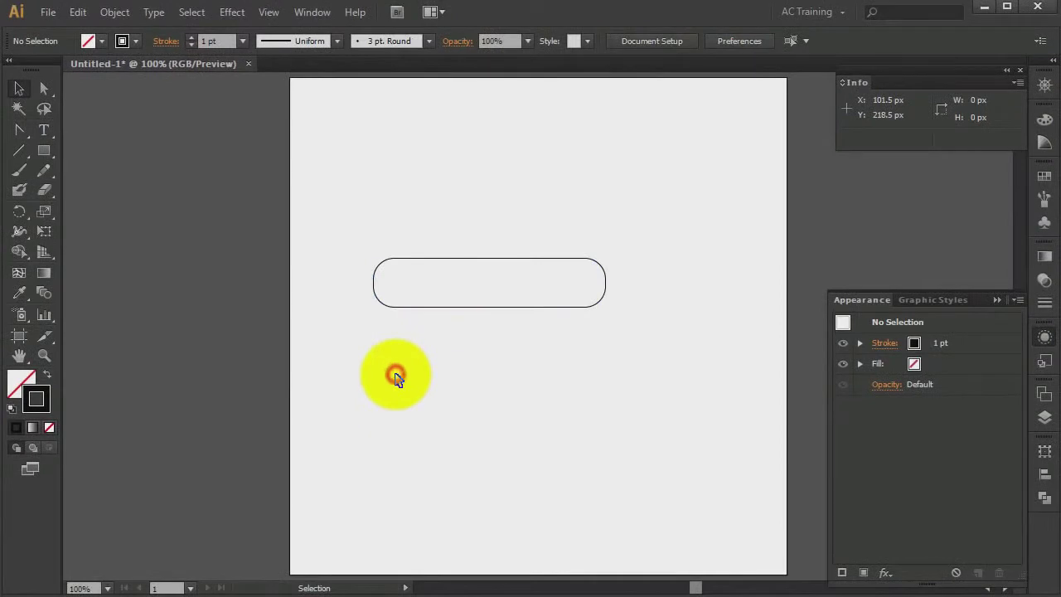
pyautogui.click(455, 311)
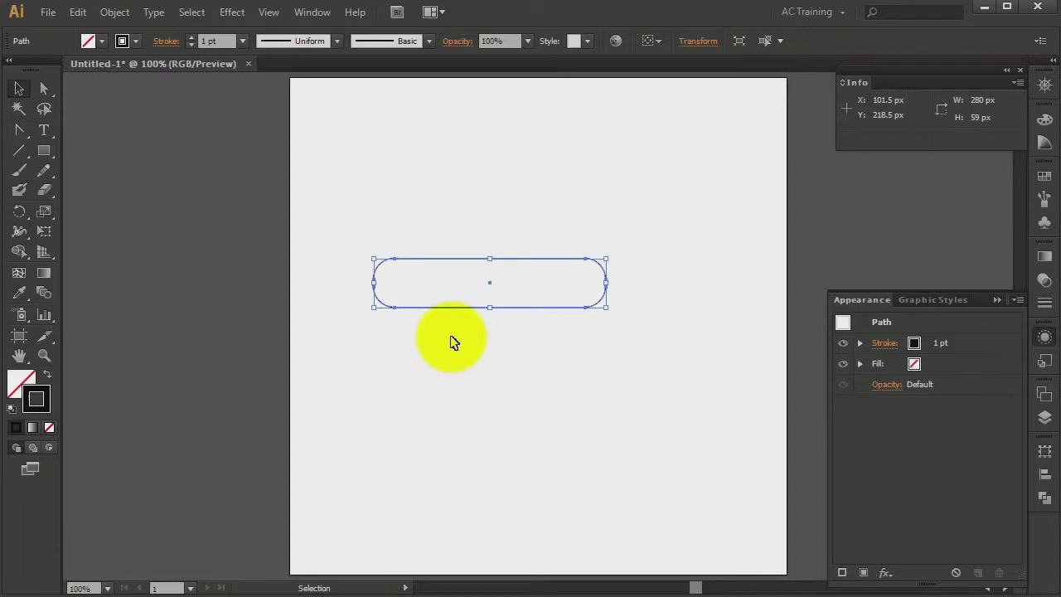
pyautogui.click(454, 341)
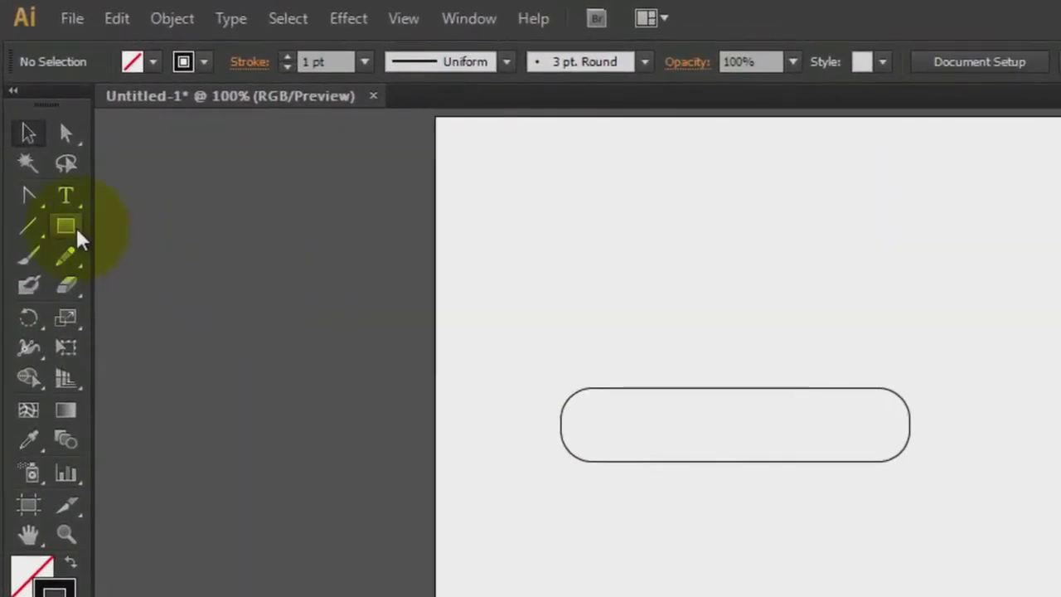
# Draw an upright triangle about 123 px wide and 107 px high with the Polygon tool, overlapping the right part of the rounded bar.
pyautogui.moveTo(79, 236); pyautogui.dragTo(154, 316)
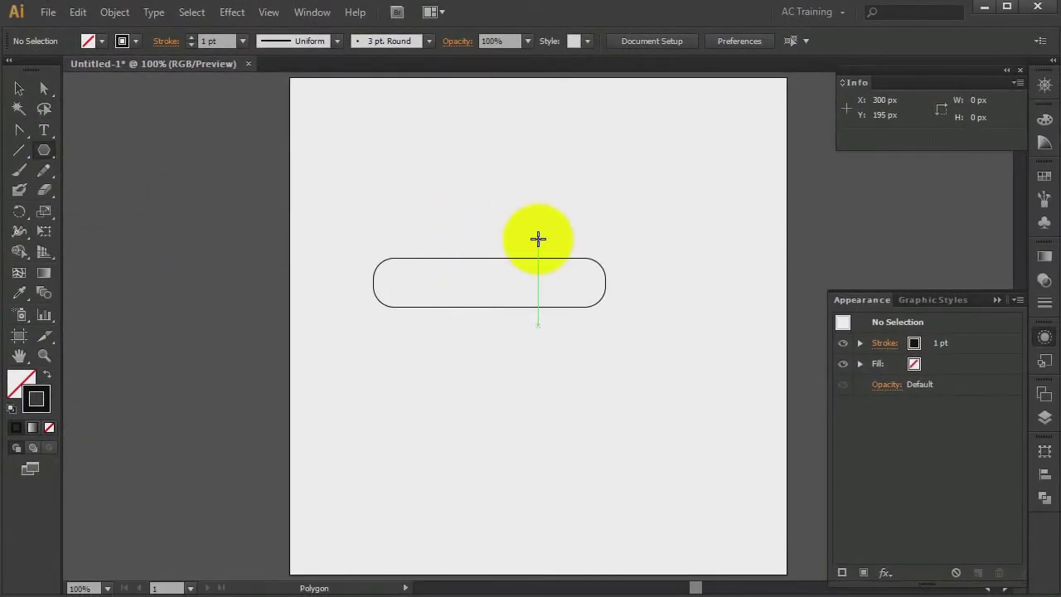
pyautogui.moveTo(539, 239); pyautogui.dragTo(587, 272)
pyautogui.press('Down')
pyautogui.press('Down')
pyautogui.press('Down')
pyautogui.press('Down')
pyautogui.press('Down')
pyautogui.press('shift')
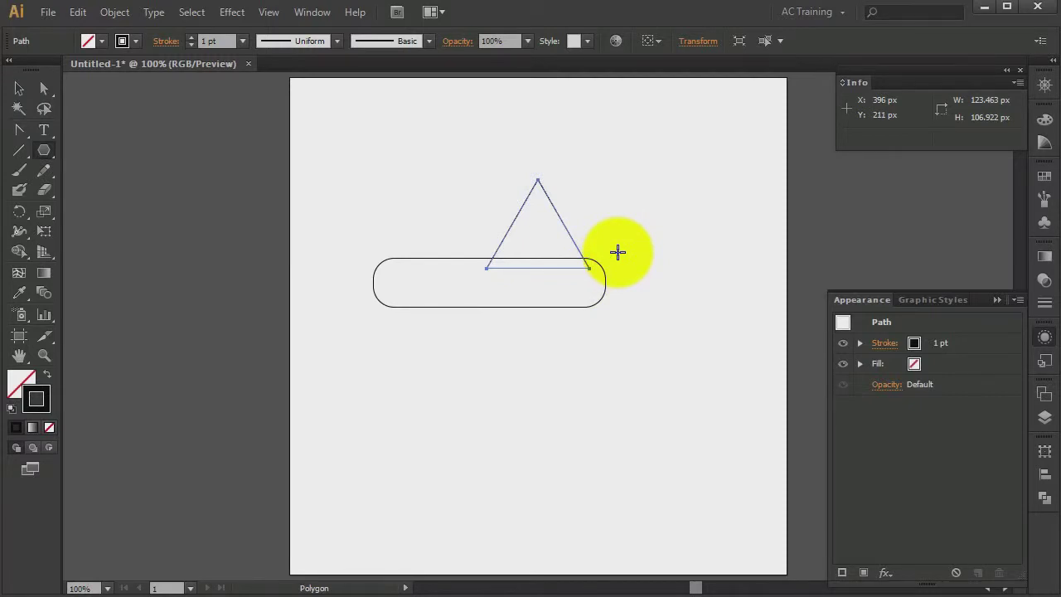
# Rotate the triangle 90 degrees clockwise and place it over the bar's right end, with both shapes vertically centred on each other.
pyautogui.press('v')
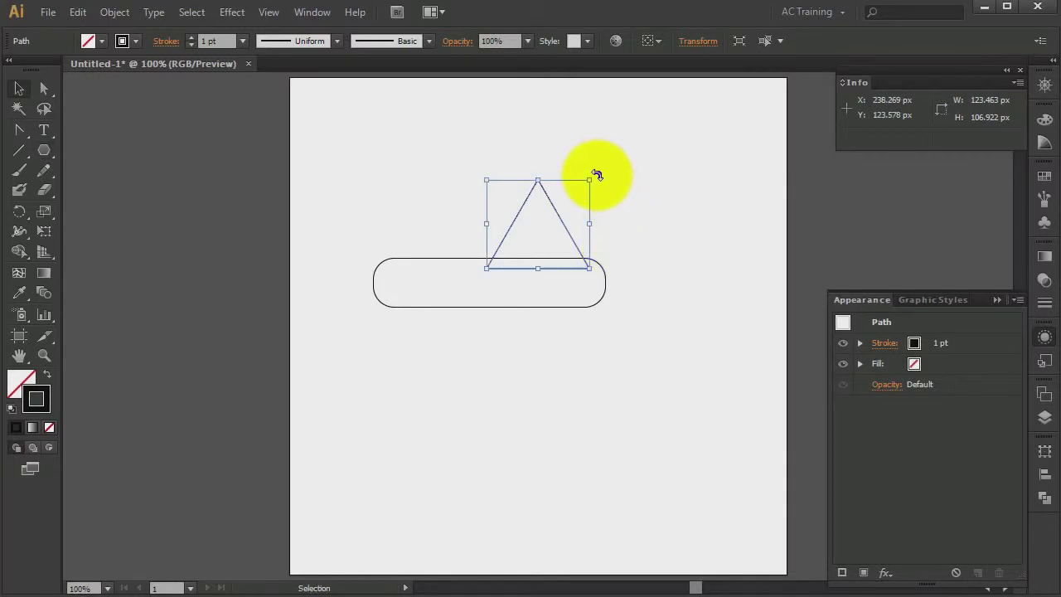
pyautogui.moveTo(597, 175); pyautogui.dragTo(614, 283)
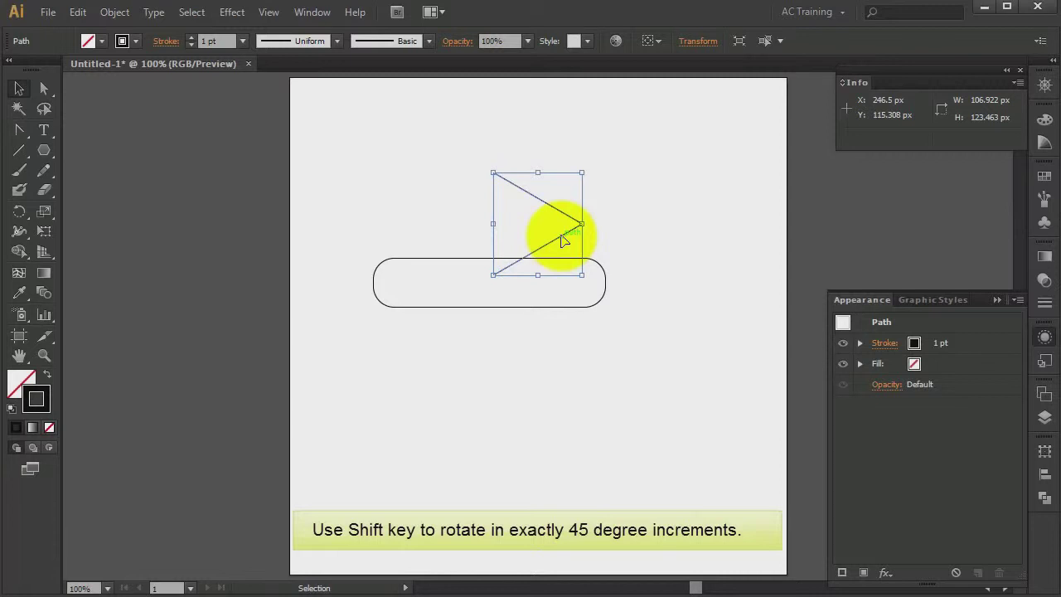
pyautogui.moveTo(563, 240); pyautogui.dragTo(651, 301)
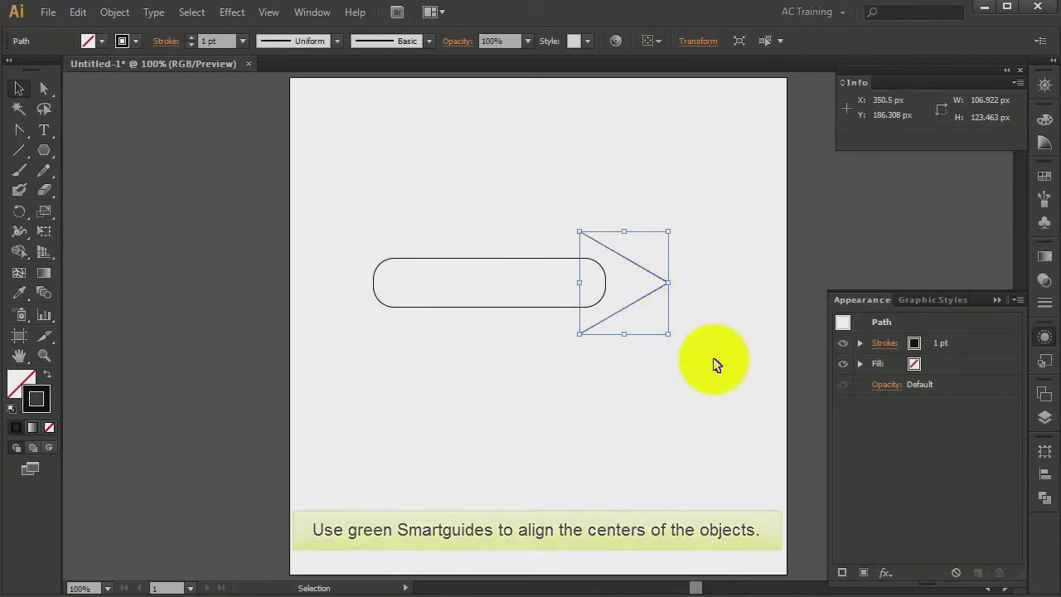
pyautogui.press('Right')
pyautogui.press('Right')
pyautogui.press('Right')
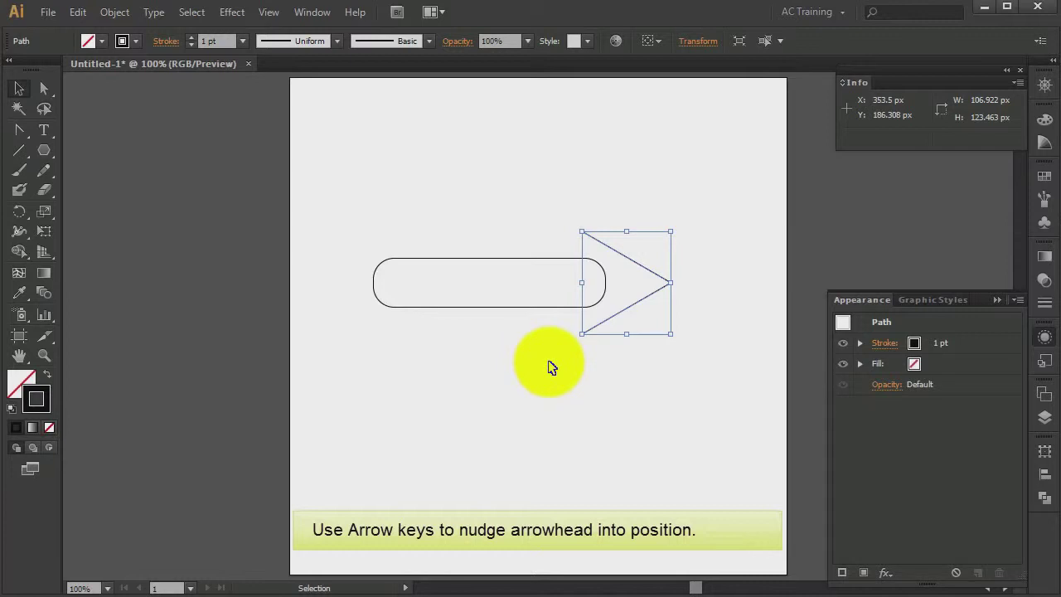
# Unite the rounded bar and the triangle into a single arrow shape with Pathfinder.
pyautogui.moveTo(533, 353); pyautogui.dragTo(616, 290)
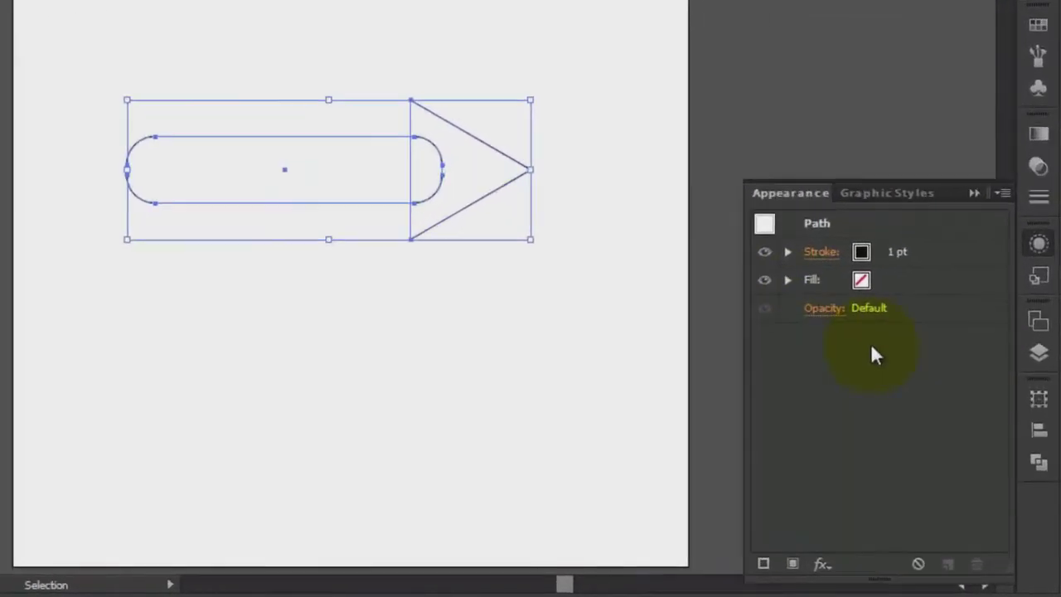
pyautogui.click(1035, 448)
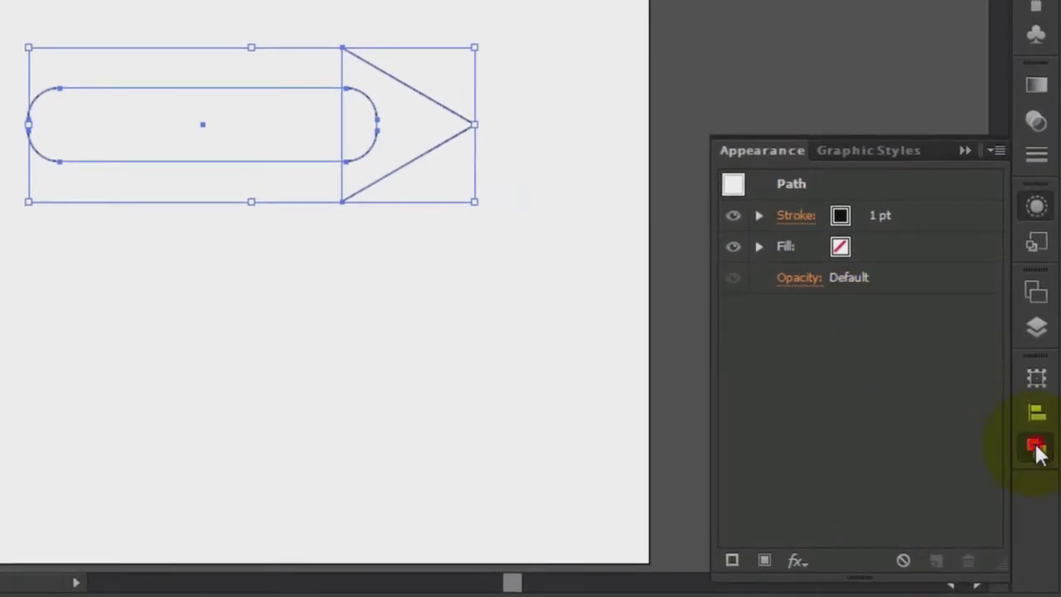
pyautogui.click(745, 415)
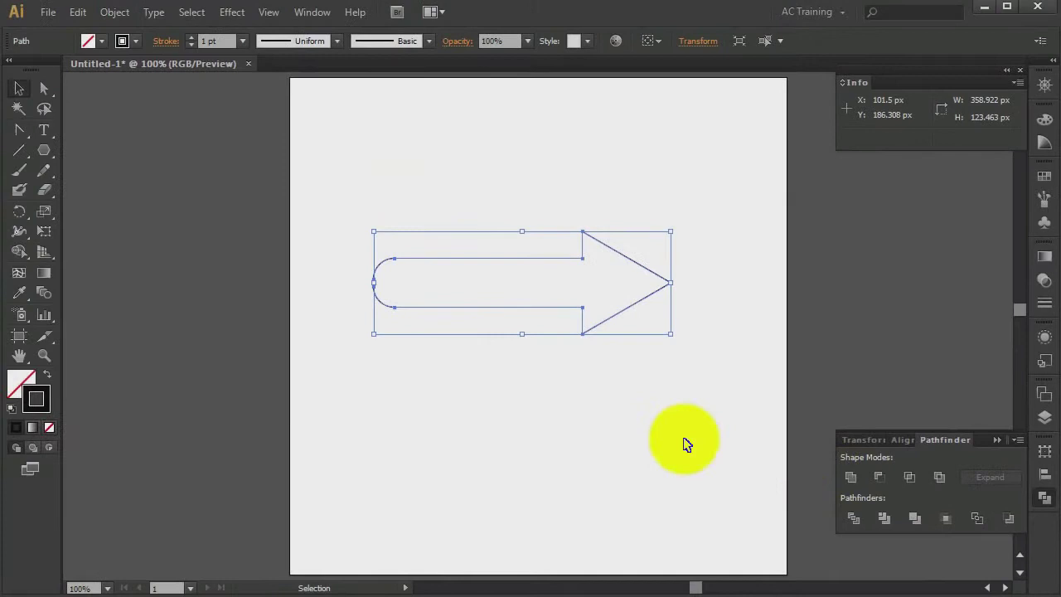
pyautogui.click(575, 378)
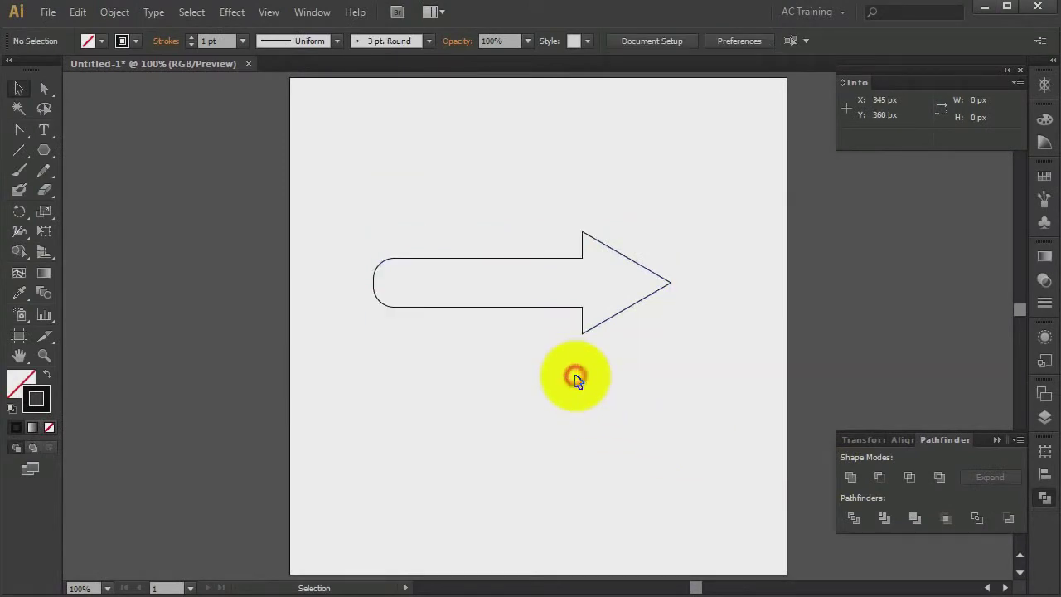
# Fill the arrow with the light orange swatch and set its stroke weight to 3 pt.
pyautogui.click(564, 311)
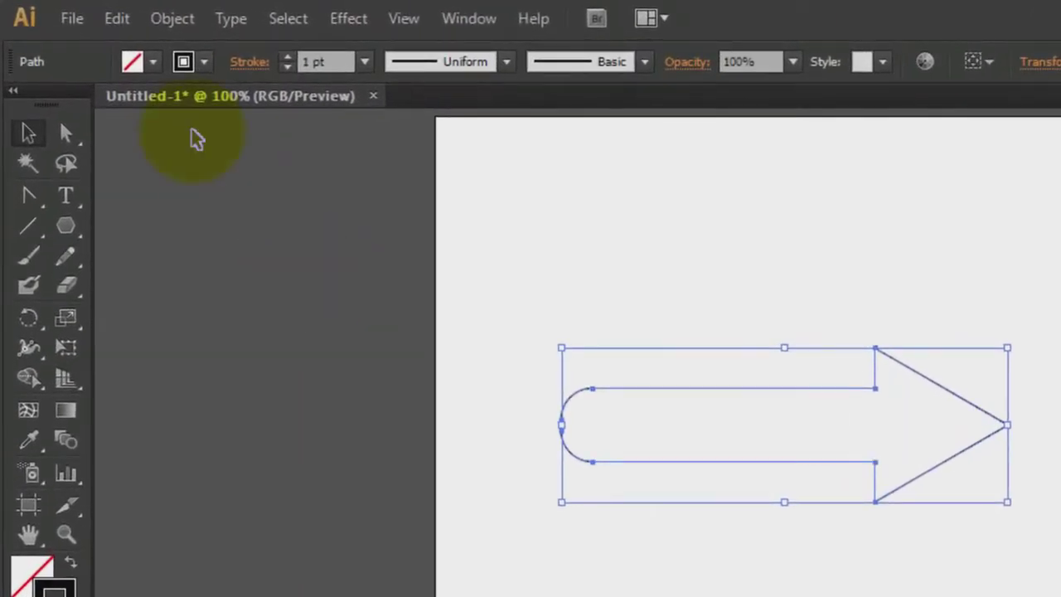
pyautogui.click(154, 62)
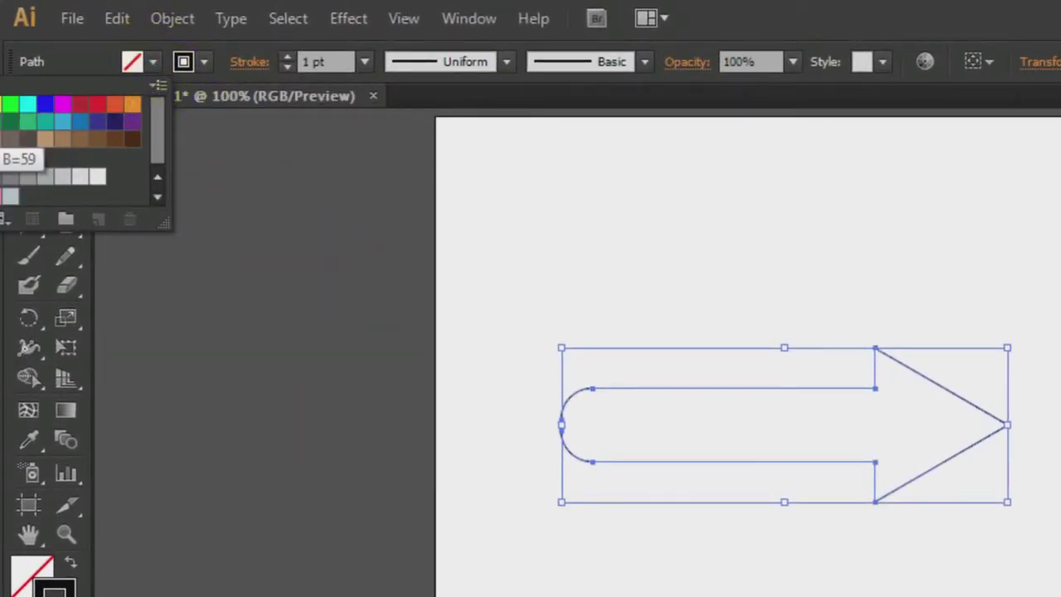
pyautogui.click(9, 155)
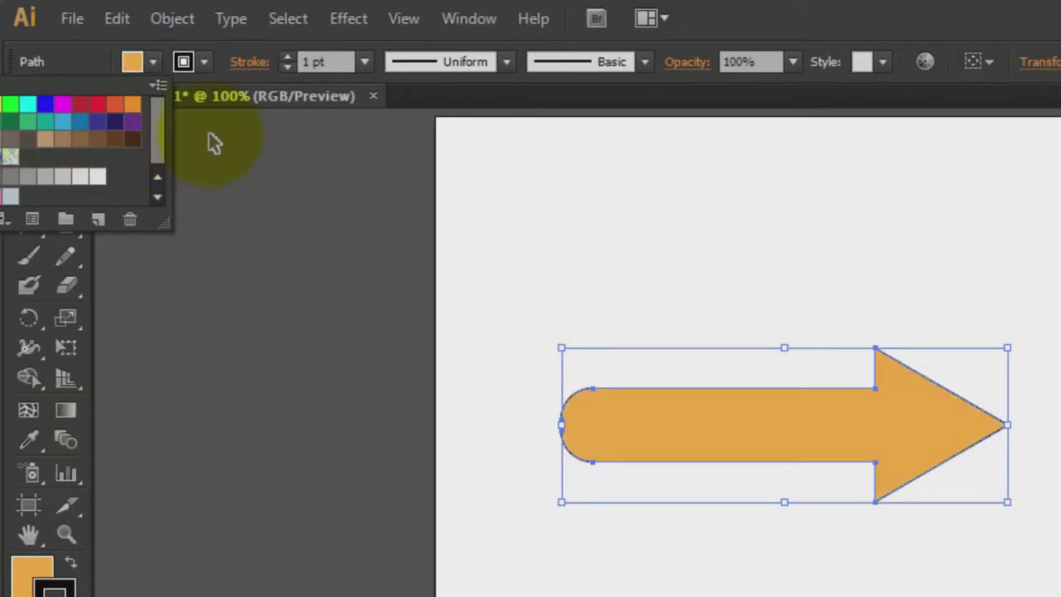
pyautogui.click(289, 57)
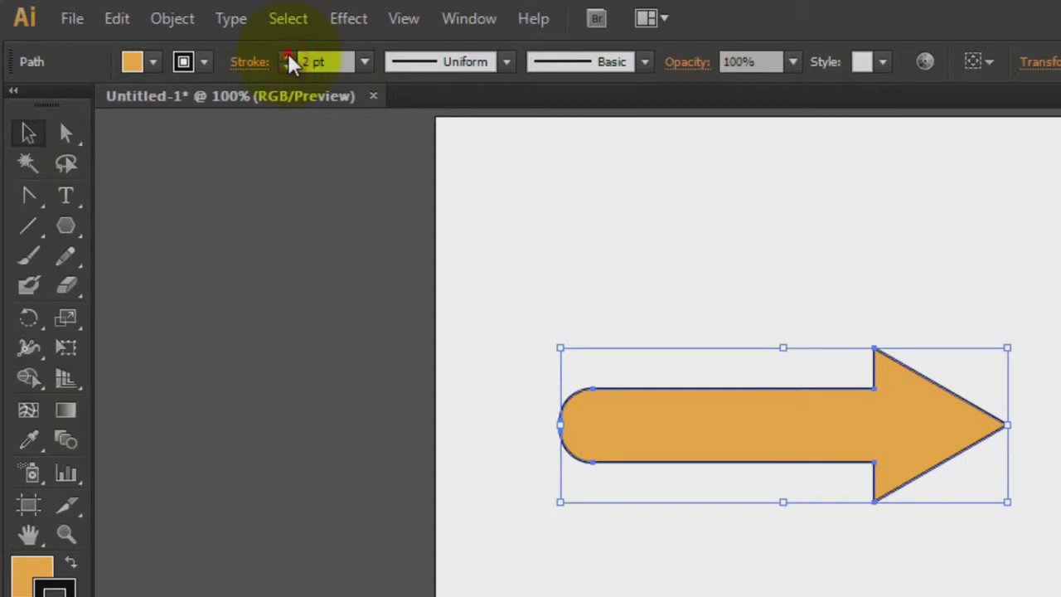
pyautogui.click(289, 58)
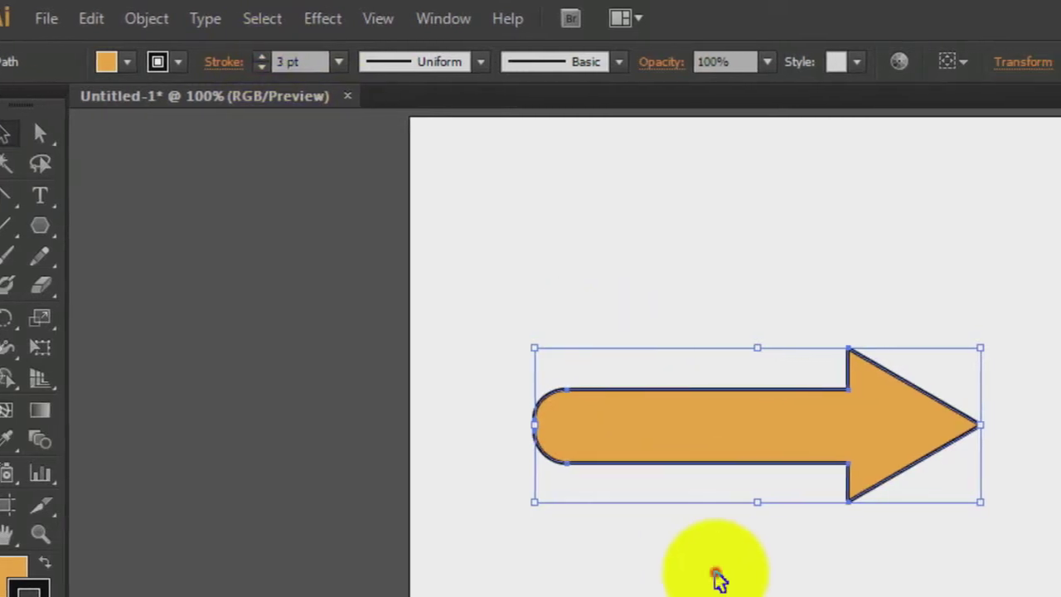
pyautogui.click(717, 579)
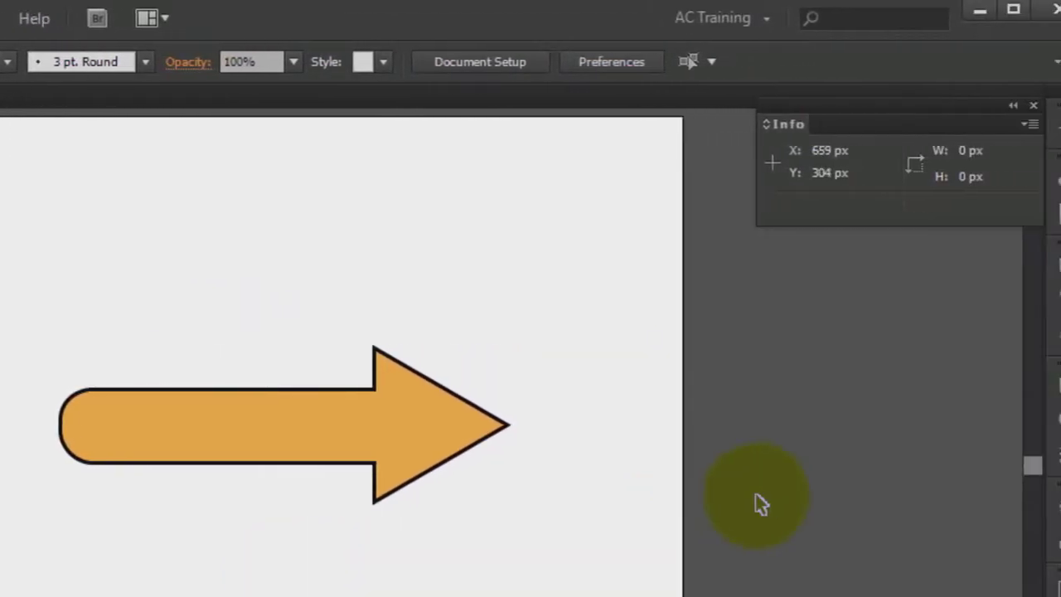
# Save the arrow as a Movie Clip symbol named Arrow and move its instance near the top of the artboard.
pyautogui.click(1039, 338)
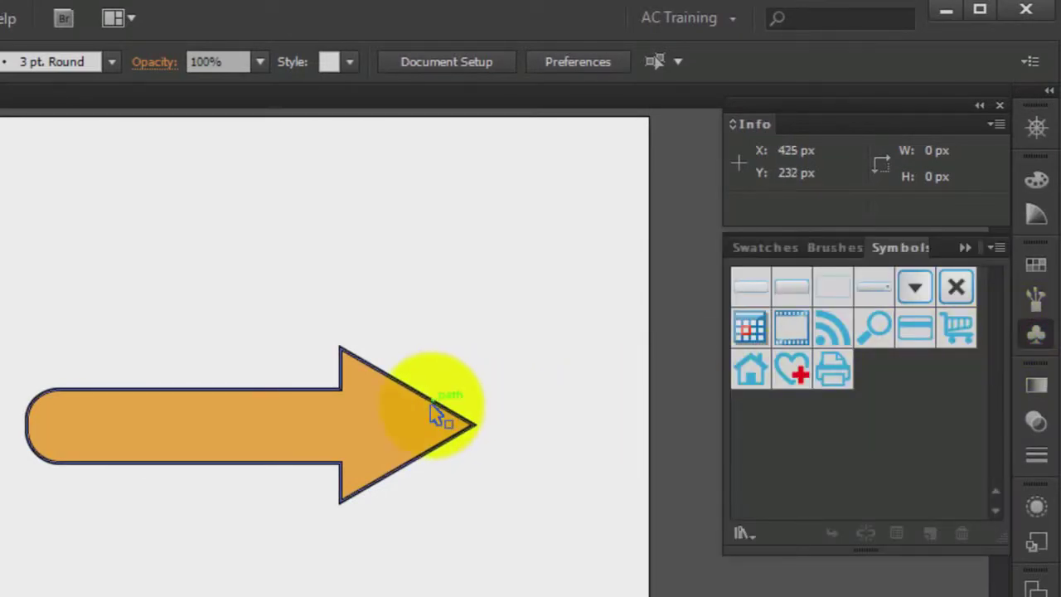
pyautogui.moveTo(431, 401); pyautogui.dragTo(799, 435)
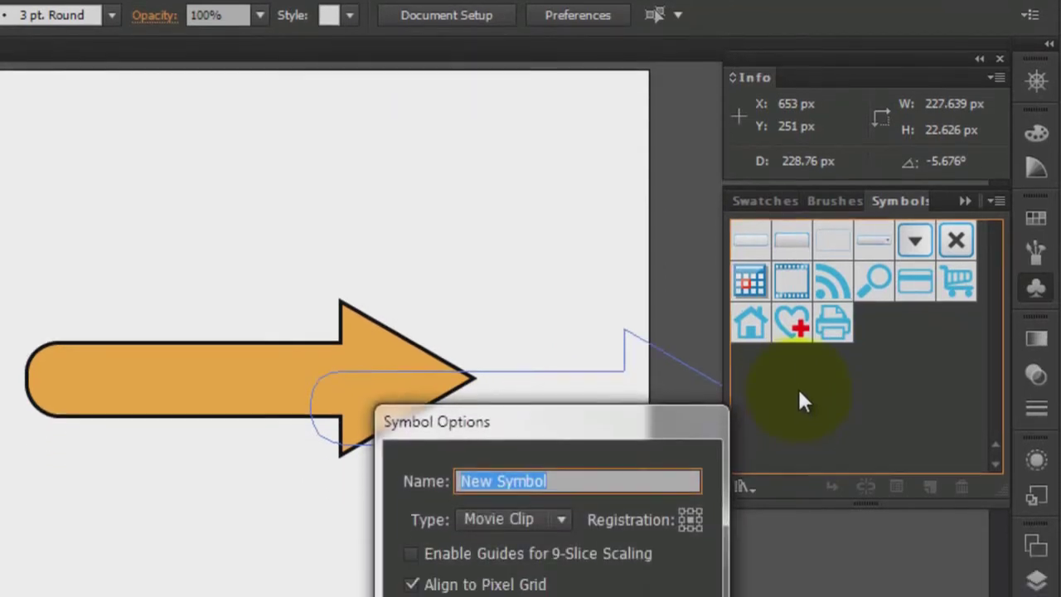
pyautogui.write('Arrow')
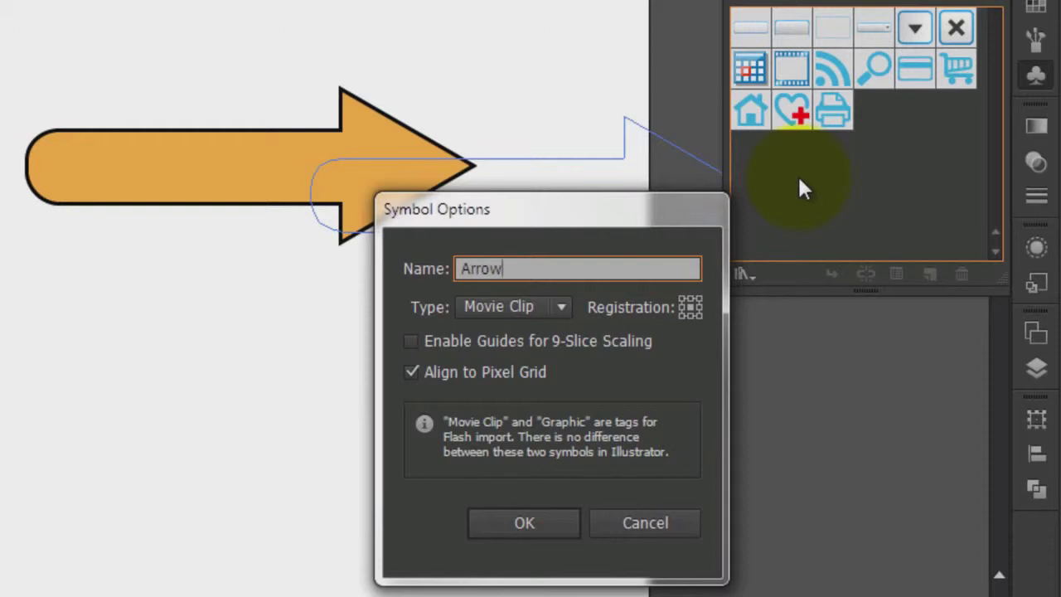
pyautogui.click(547, 524)
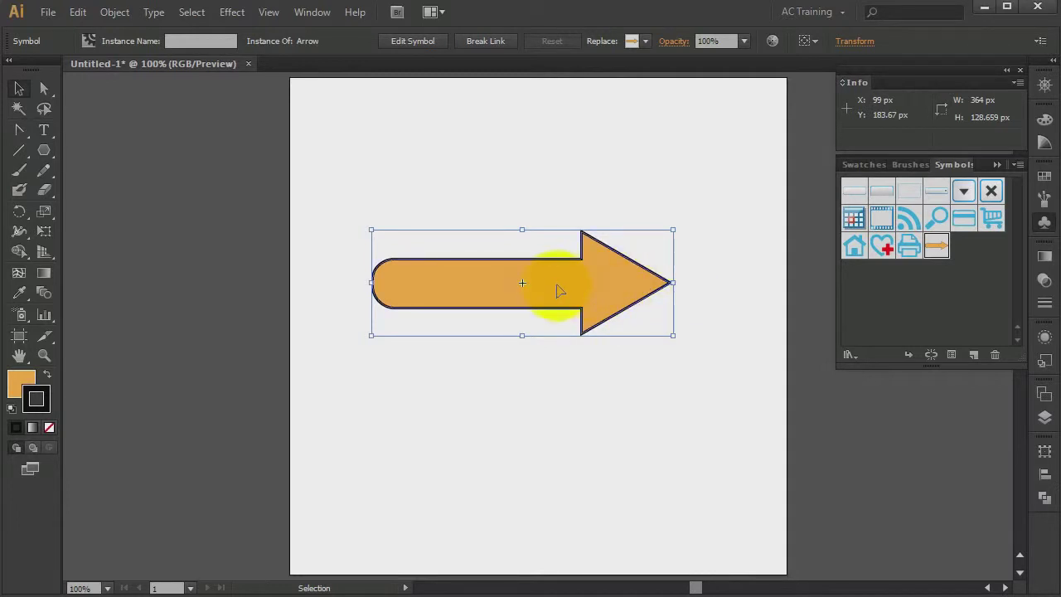
pyautogui.moveTo(554, 290); pyautogui.dragTo(509, 162)
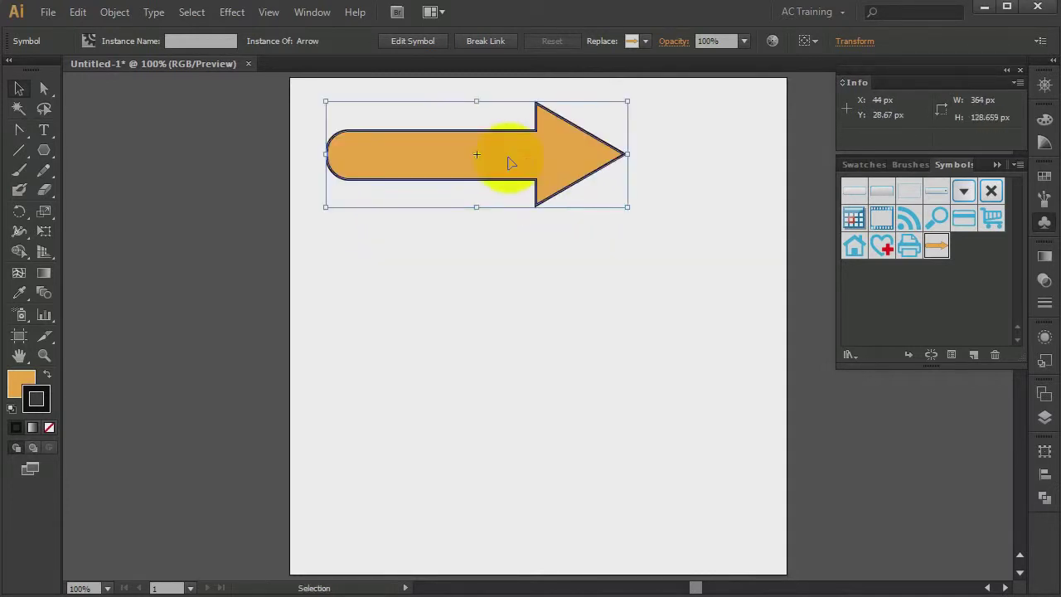
# Place a second Arrow symbol instance below the first and squeeze it horizontally to about 192 px wide.
pyautogui.moveTo(936, 246); pyautogui.dragTo(509, 274)
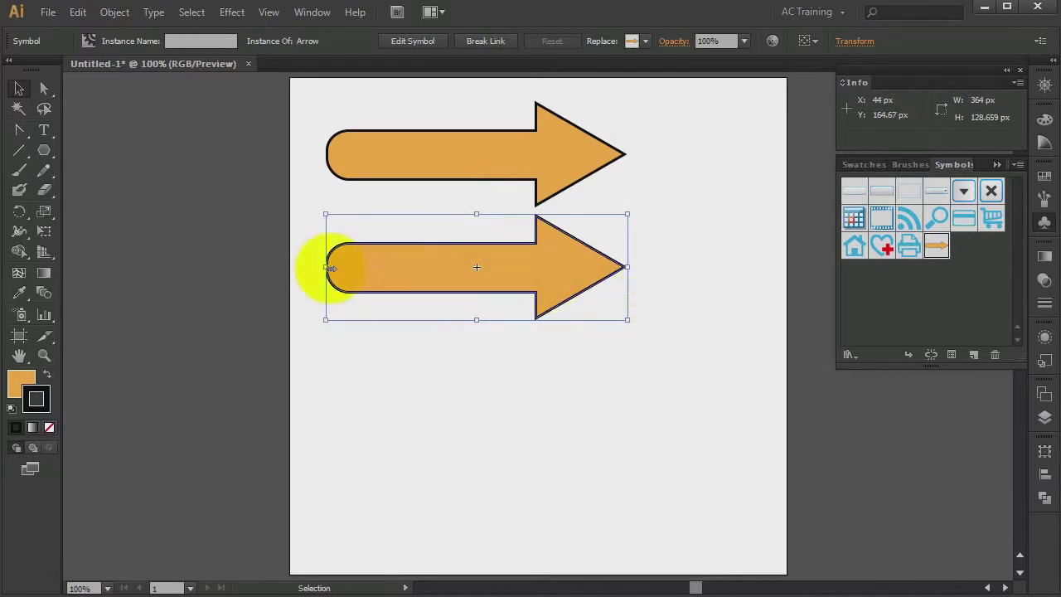
pyautogui.moveTo(324, 267); pyautogui.dragTo(469, 272)
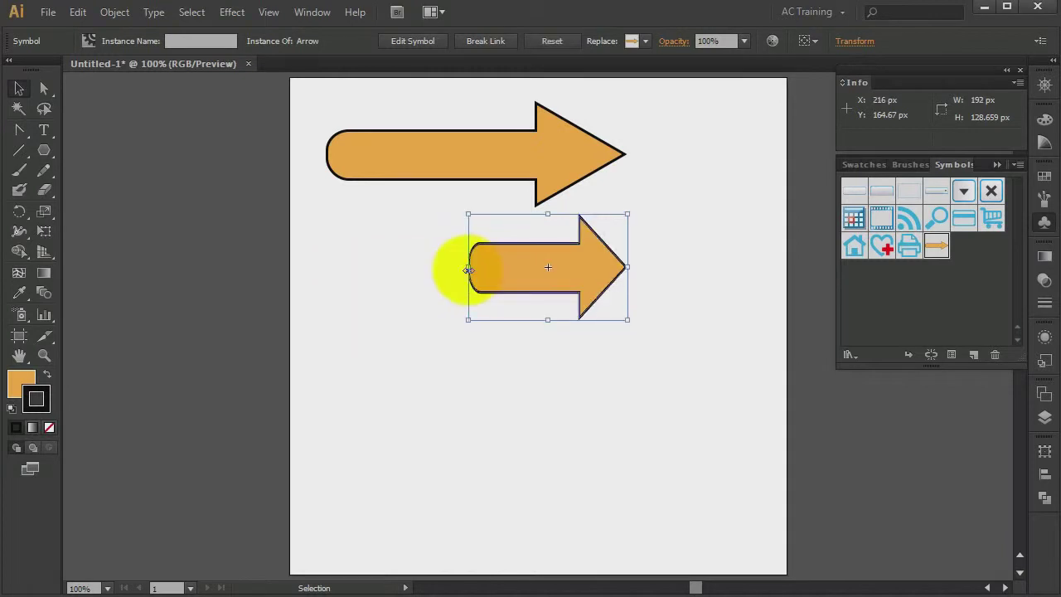
pyautogui.click(522, 385)
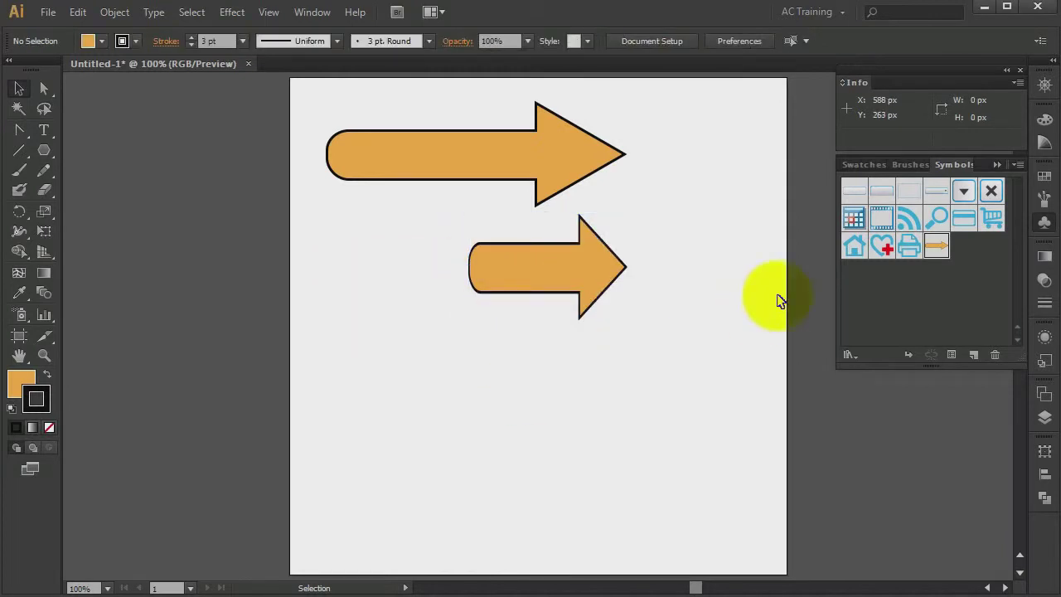
# Place a third Arrow symbol instance below the squeezed one and stretch it horizontally to about 570 px wide.
pyautogui.click(936, 247)
pyautogui.moveTo(936, 248); pyautogui.dragTo(547, 387)
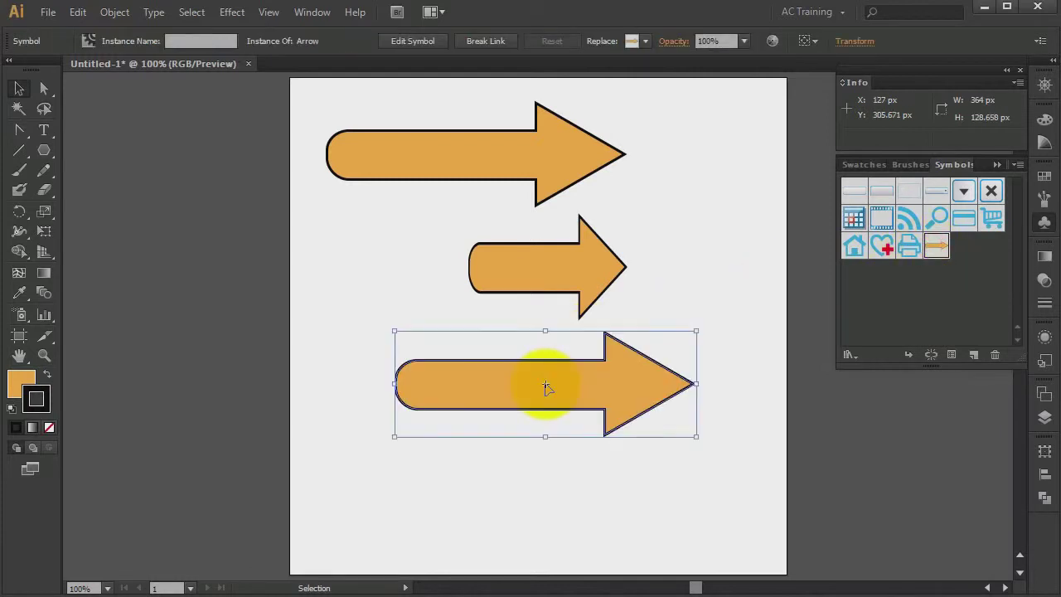
pyautogui.moveTo(695, 384); pyautogui.dragTo(776, 384)
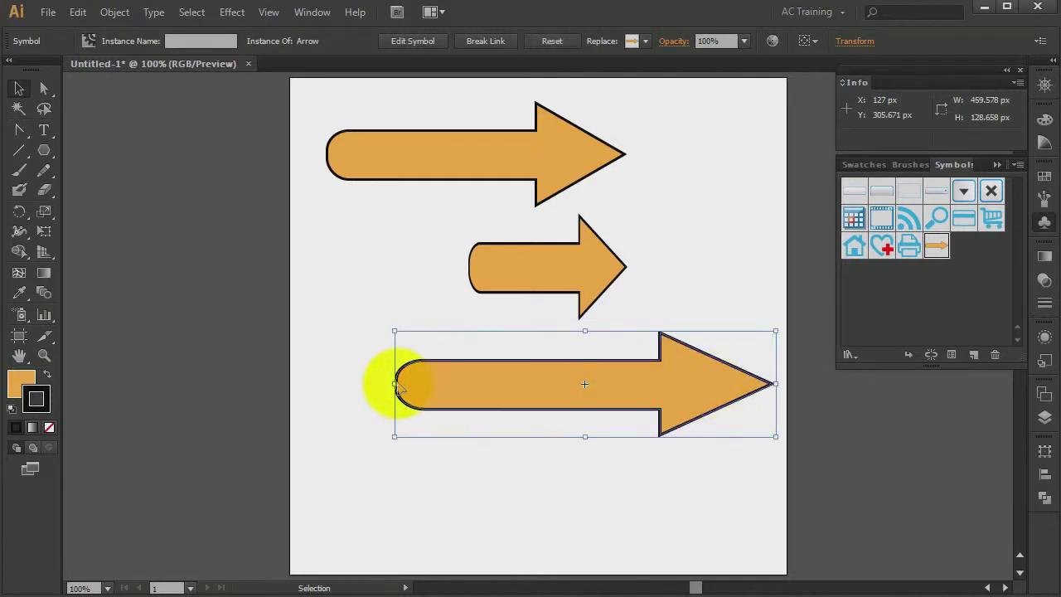
pyautogui.moveTo(395, 384); pyautogui.dragTo(303, 384)
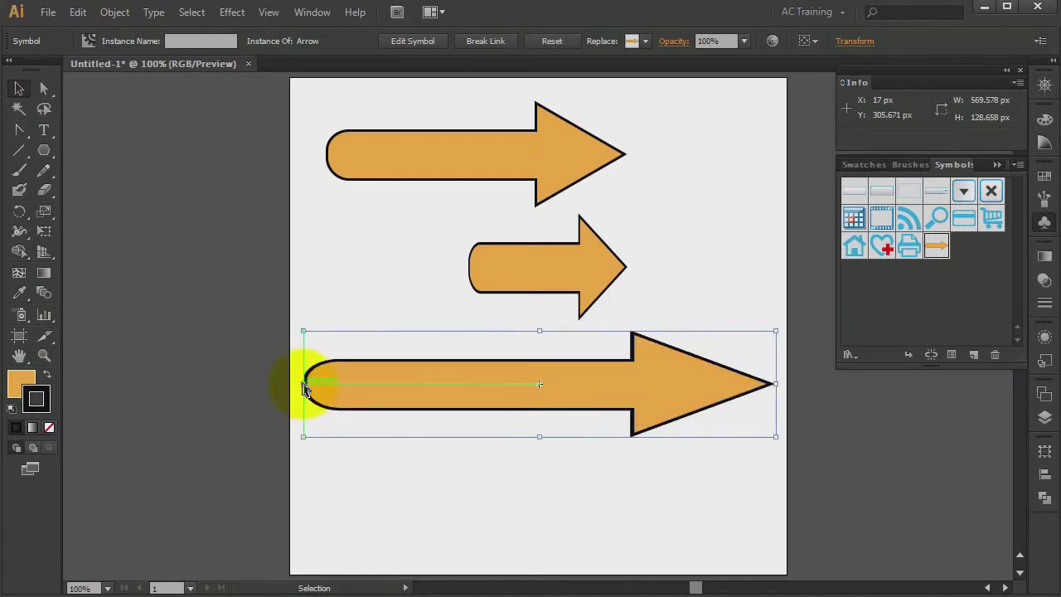
pyautogui.click(443, 494)
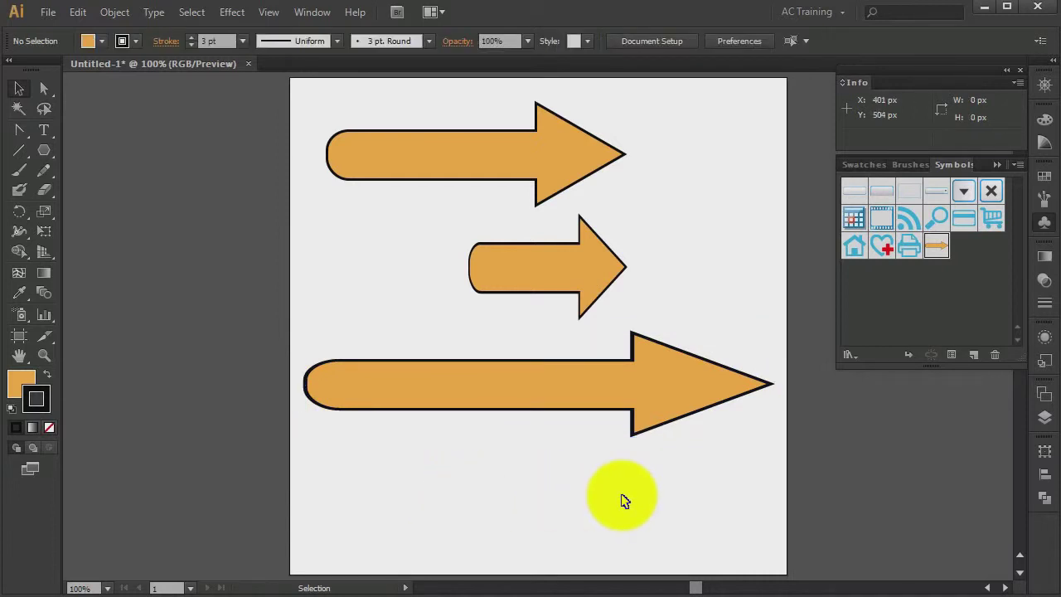
# Delete the squeezed and the stretched arrow instances, keeping the topmost one.
pyautogui.moveTo(623, 495); pyautogui.dragTo(509, 267)
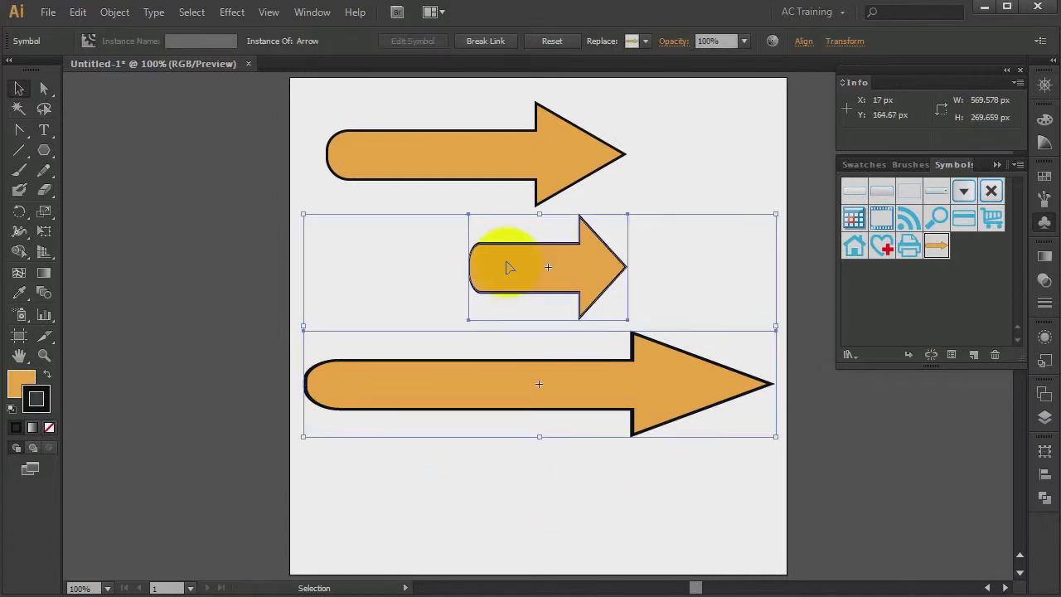
pyautogui.press('Delete')
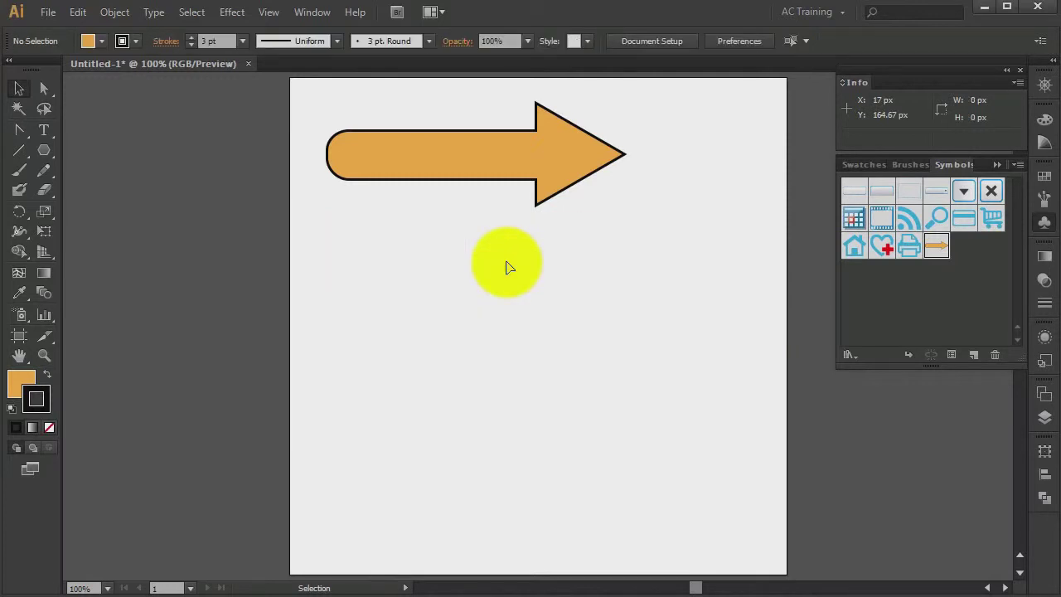
# Float the Symbols panel beside the artboard and enable guides for 9-slice scaling on the Arrow symbol.
pyautogui.moveTo(949, 165)
pyautogui.mouseDown()
pyautogui.moveTo(812, 170)
pyautogui.moveTo(706, 210)
pyautogui.moveTo(611, 224)
pyautogui.moveTo(431, 242)
pyautogui.moveTo(412, 225)
pyautogui.mouseUp()
pyautogui.moveTo(512, 224); pyautogui.dragTo(207, 98)
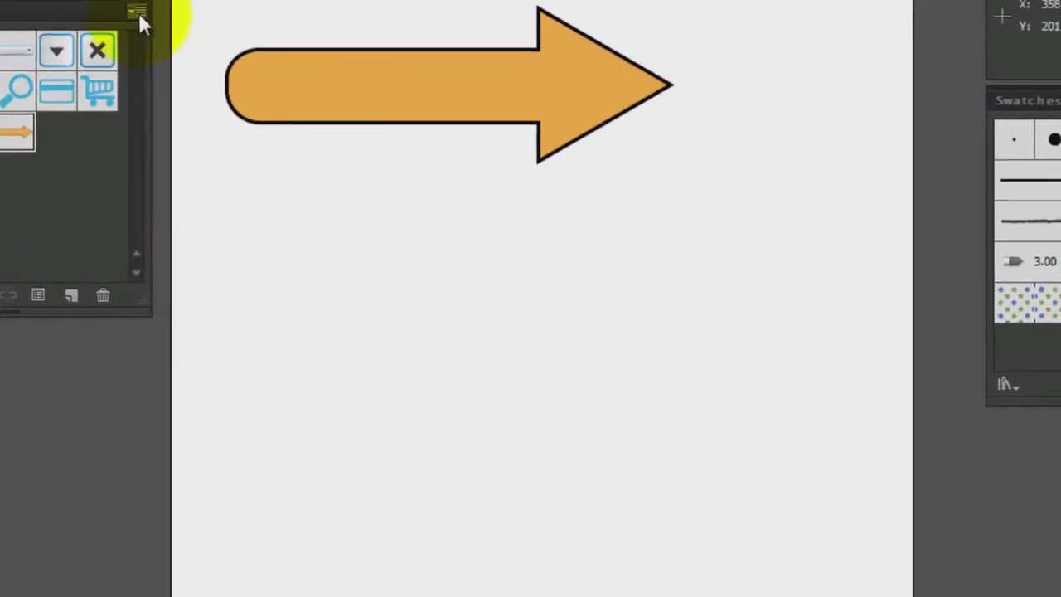
pyautogui.click(267, 104)
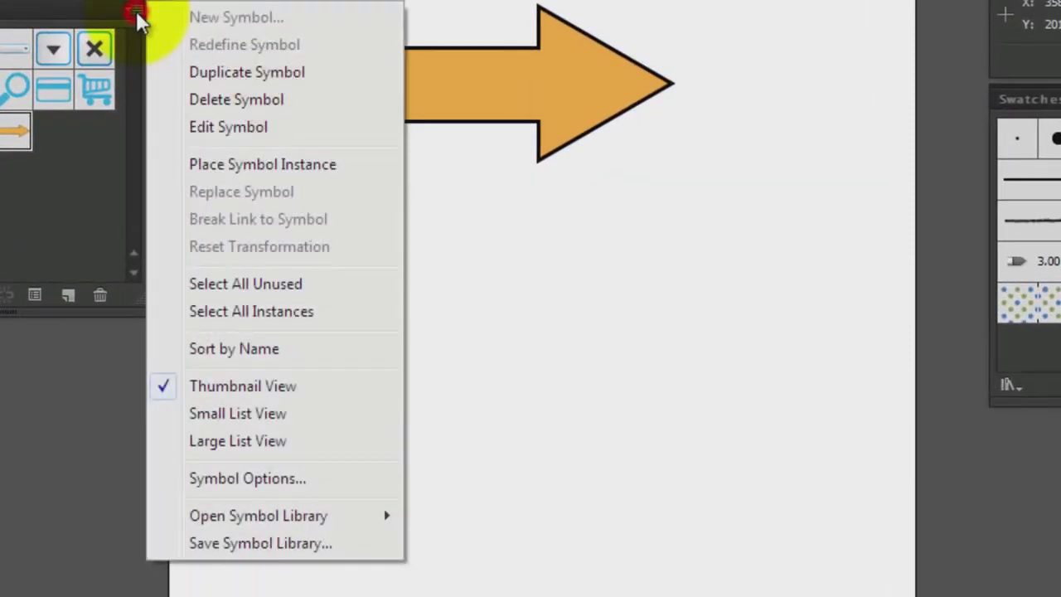
pyautogui.click(252, 481)
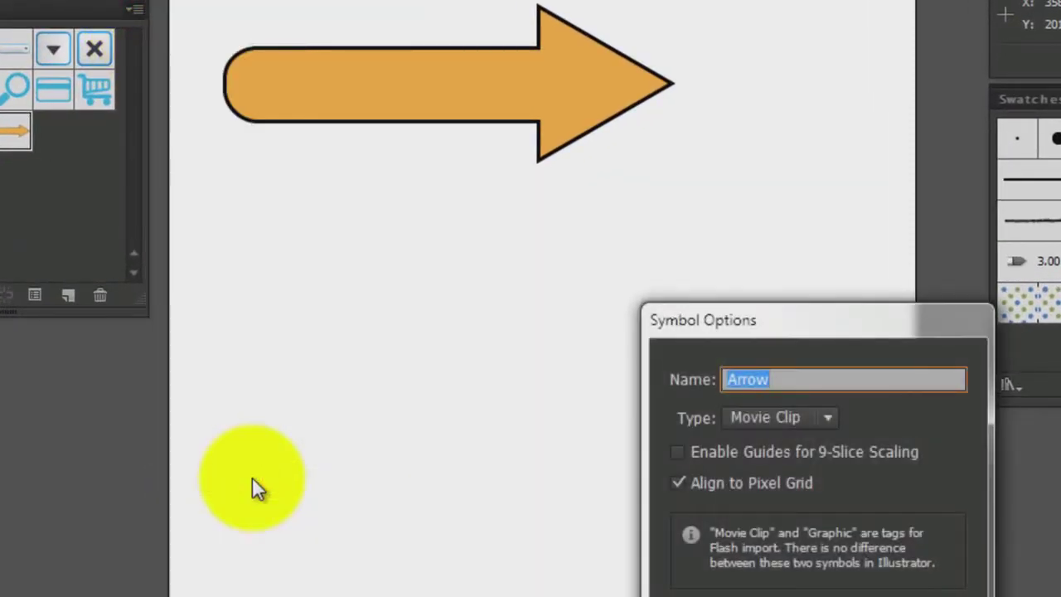
pyautogui.moveTo(822, 330); pyautogui.dragTo(501, 195)
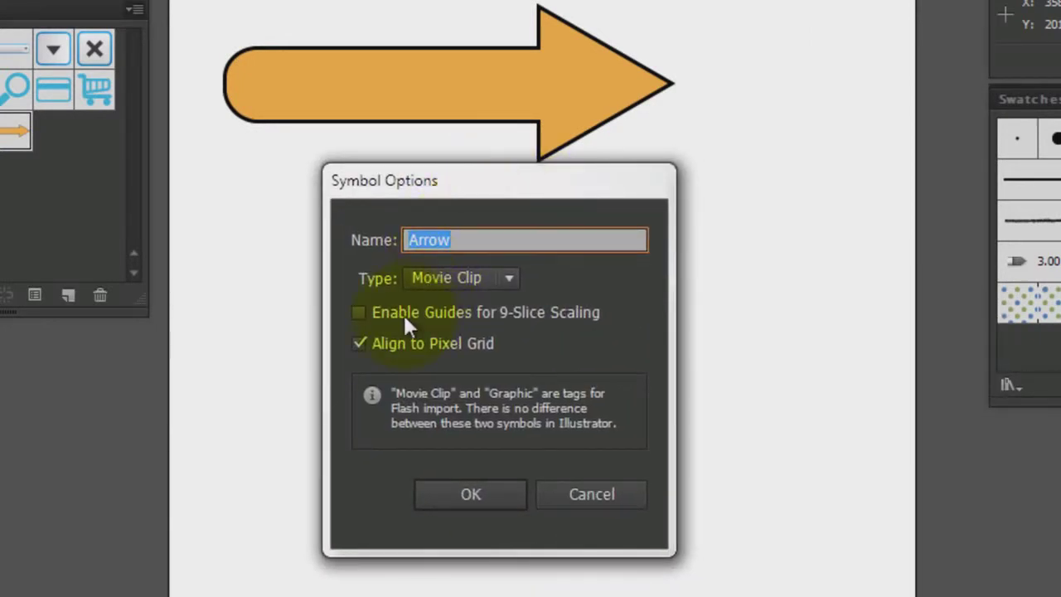
pyautogui.click(356, 312)
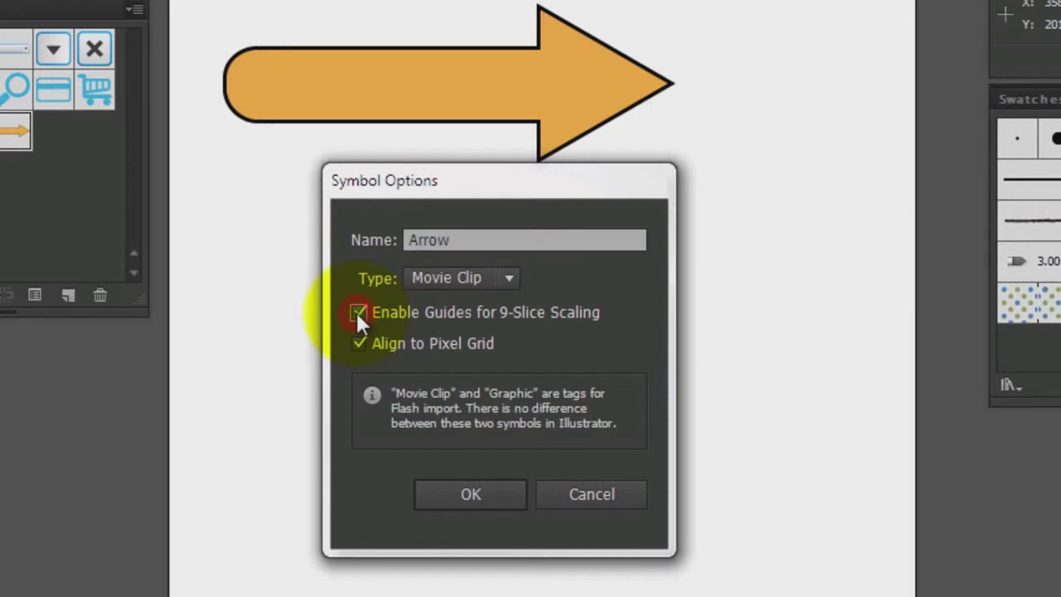
pyautogui.click(471, 495)
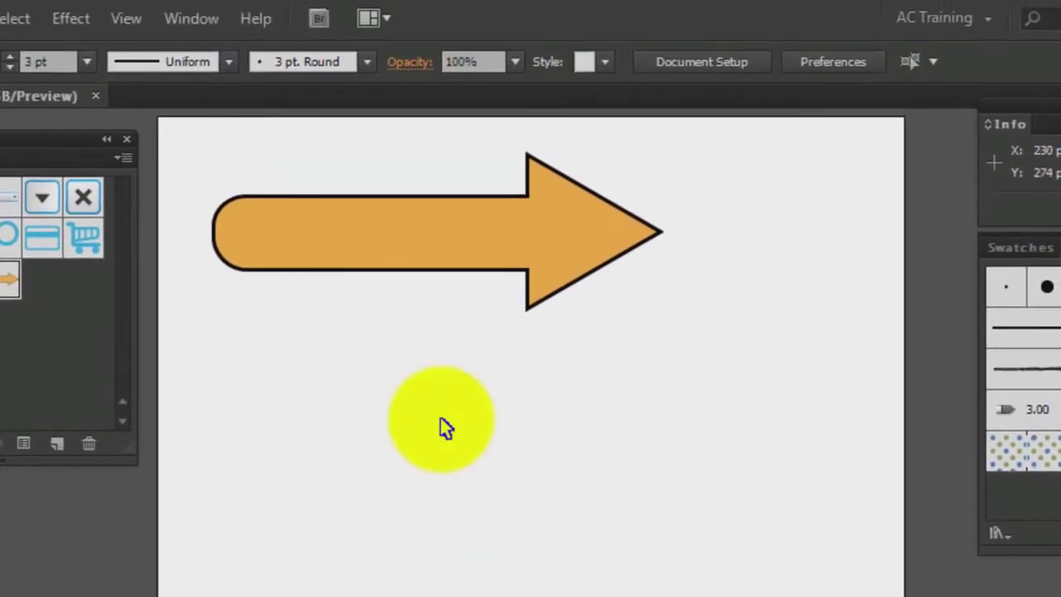
# In the Arrow symbol, move the vertical slice guides to just before the arrowhead's base and just past the rounded end, and leave symbol editing.
pyautogui.click(441, 121)
pyautogui.doubleClick(428, 267)
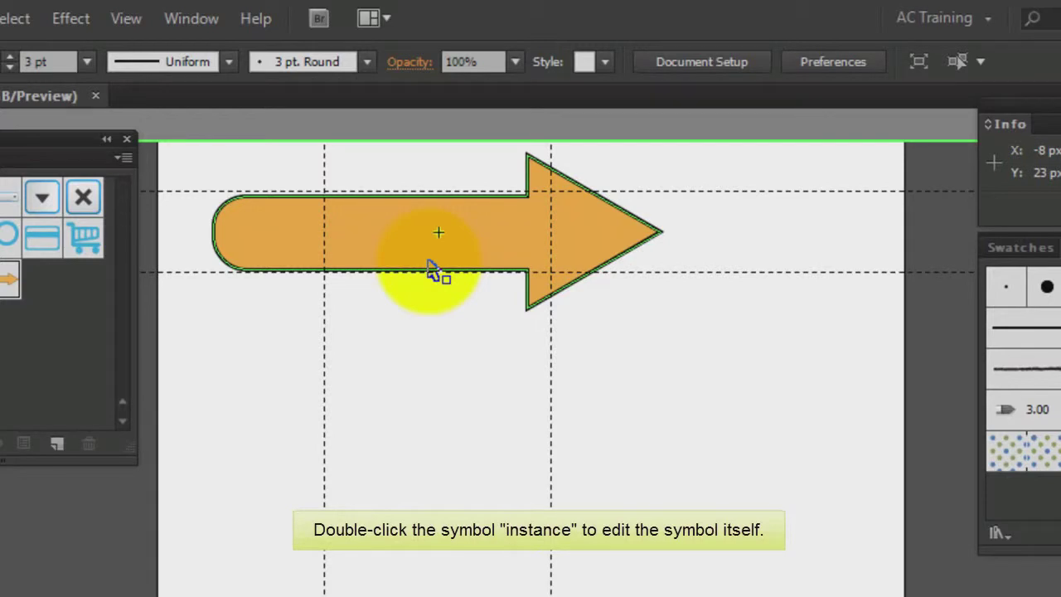
pyautogui.moveTo(551, 358); pyautogui.dragTo(521, 352)
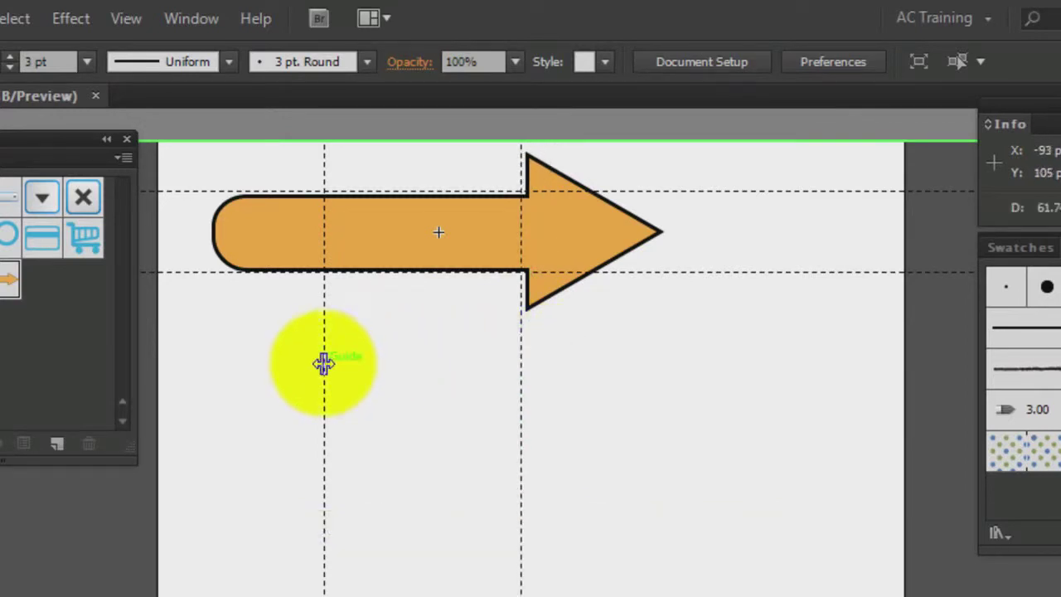
pyautogui.moveTo(324, 364); pyautogui.dragTo(256, 359)
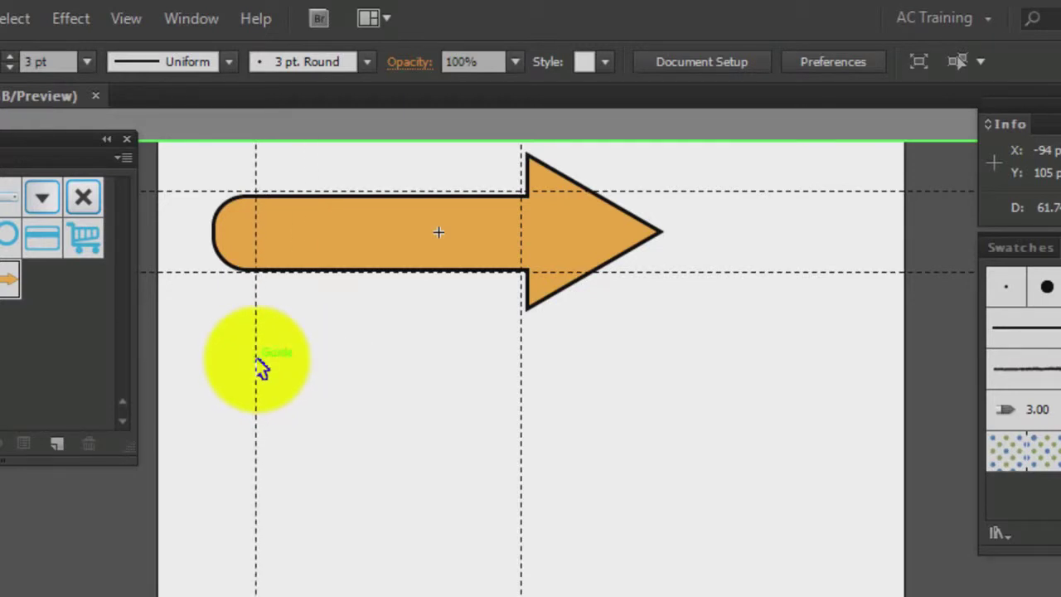
pyautogui.doubleClick(349, 365)
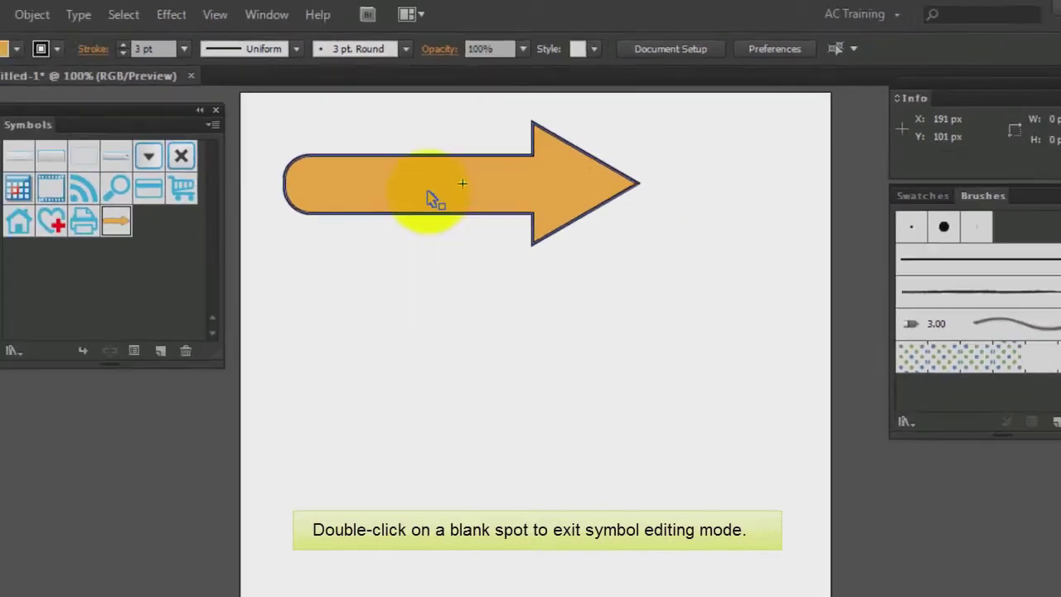
# Duplicate the arrow instance directly below the original and shorten the copy from its rounded end to about 180 px wide.
pyautogui.click(394, 244)
pyautogui.moveTo(447, 164); pyautogui.dragTo(445, 284)
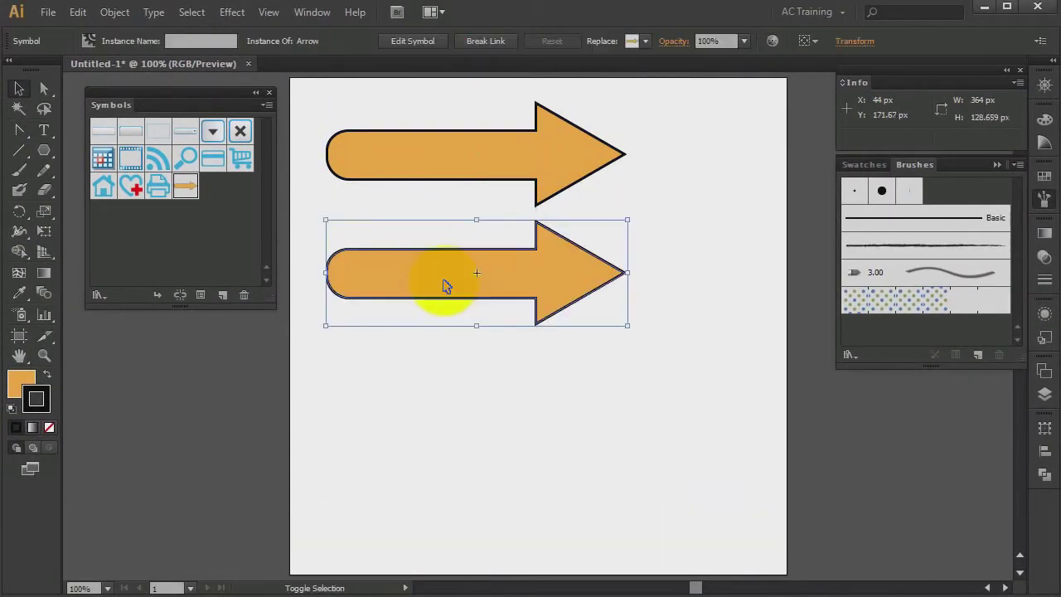
pyautogui.moveTo(326, 273); pyautogui.dragTo(475, 280)
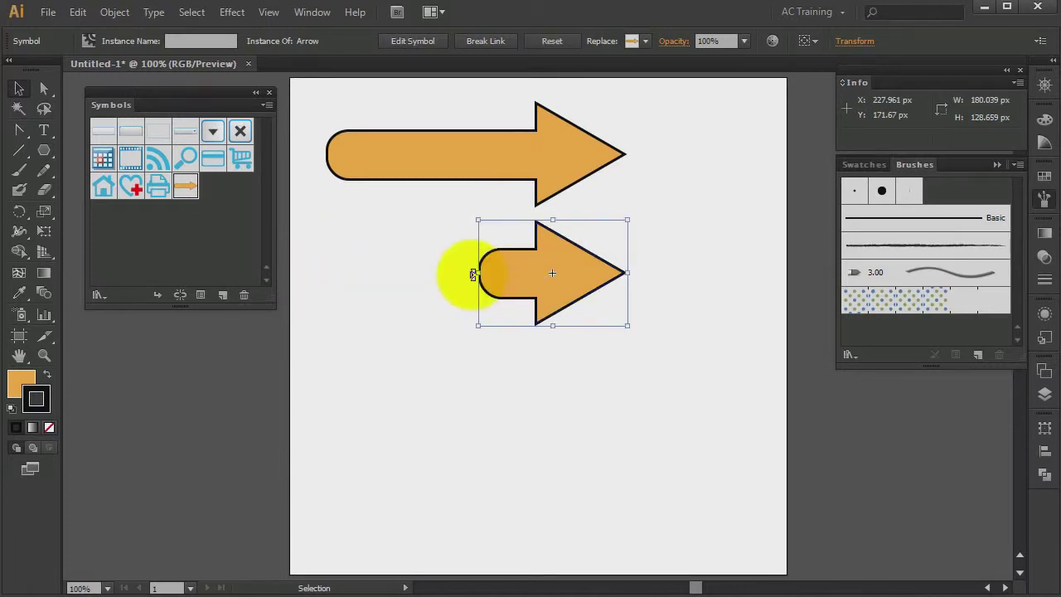
# Duplicate the shortened arrow below itself and stretch the copy at both ends to about 573 px wide.
pyautogui.moveTo(552, 273); pyautogui.dragTo(551, 396)
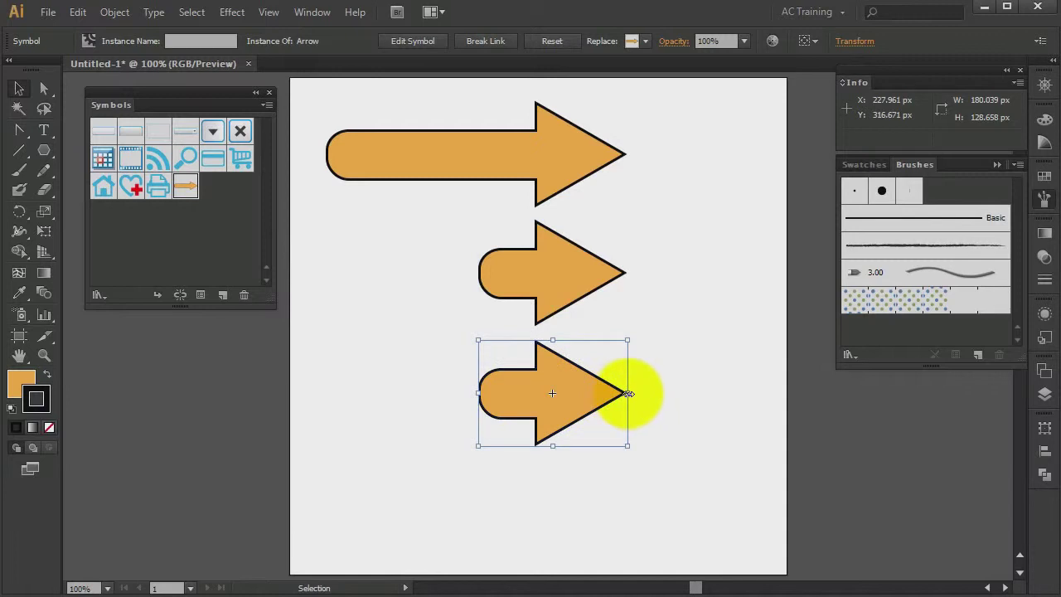
pyautogui.moveTo(628, 392); pyautogui.dragTo(778, 390)
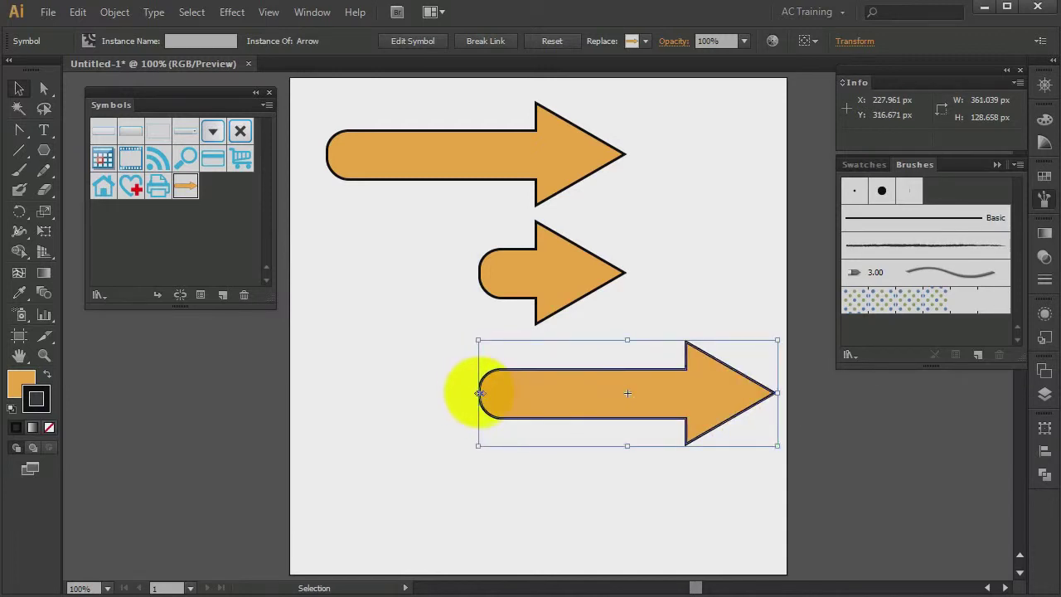
pyautogui.moveTo(479, 392); pyautogui.dragTo(303, 393)
pyautogui.click(498, 496)
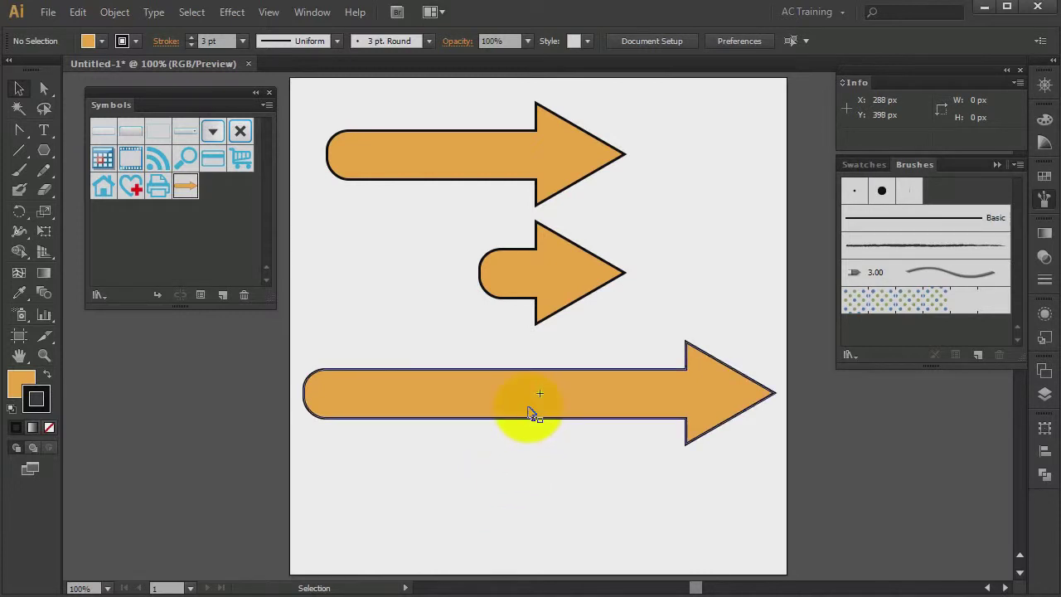
# Delete the shortened and lengthened arrow copies below the original instance.
pyautogui.moveTo(612, 462); pyautogui.dragTo(544, 283)
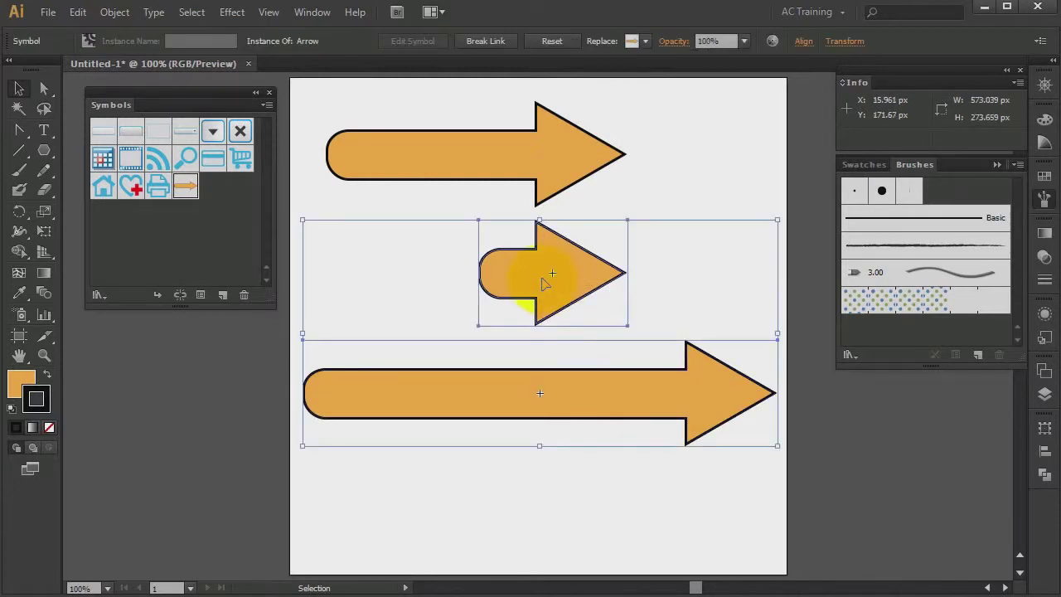
pyautogui.press('Delete')
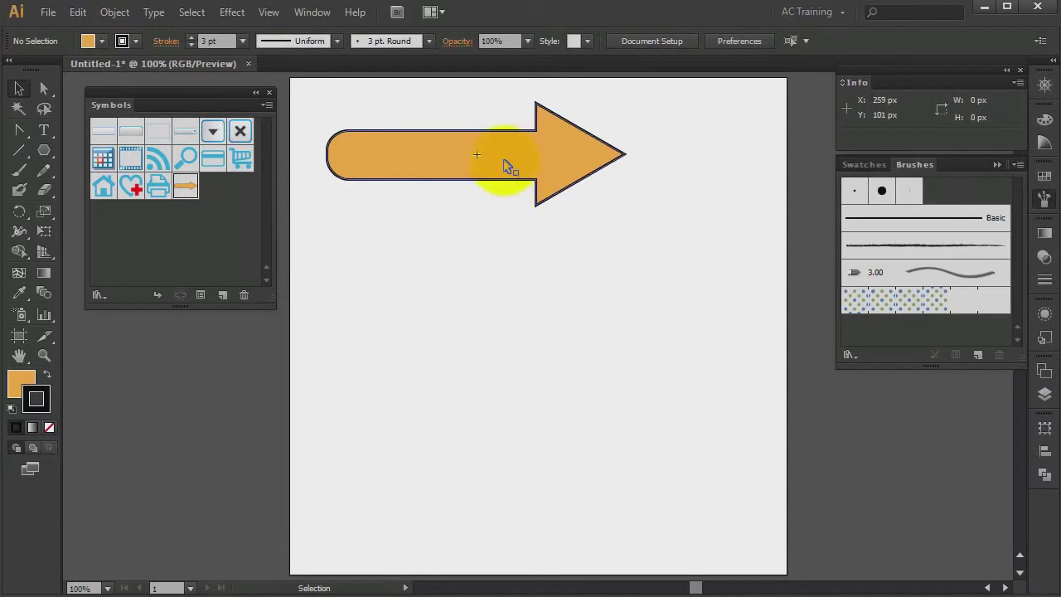
# Stretch the remaining arrow instance downward to about 331 px high.
pyautogui.click(508, 166)
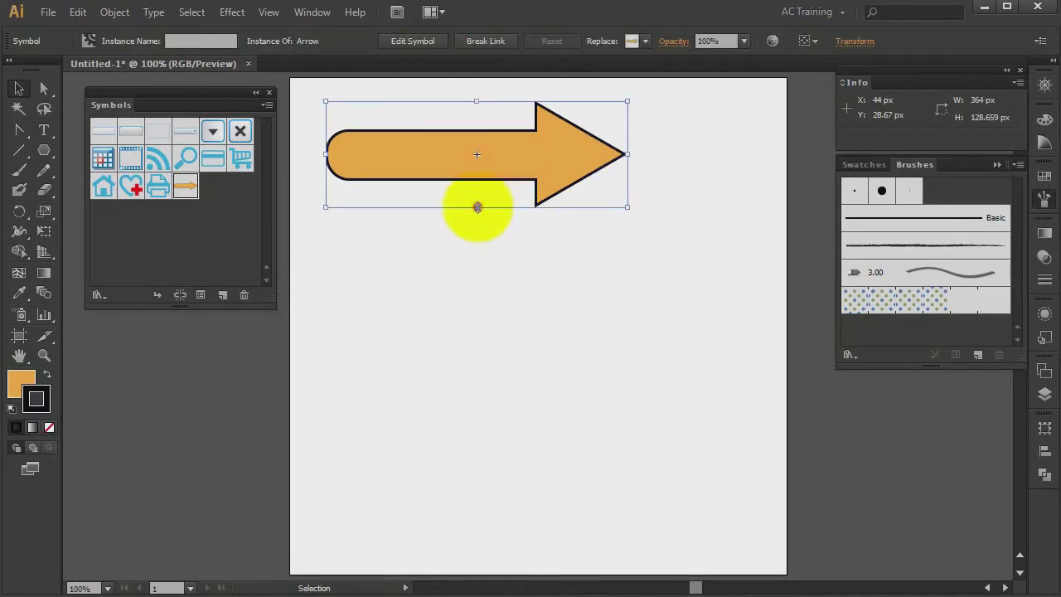
pyautogui.moveTo(478, 207); pyautogui.dragTo(477, 375)
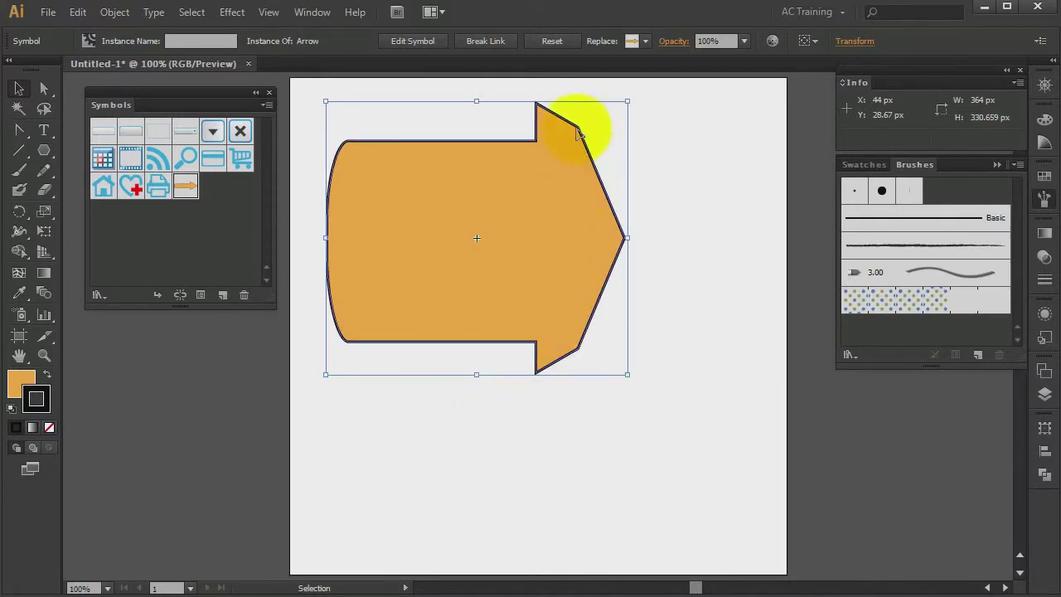
# Edit the arrow symbol so its horizontal 9-slice guides align with the arrowhead's upper and lower corners, and exit symbol editing.
pyautogui.doubleClick(569, 221)
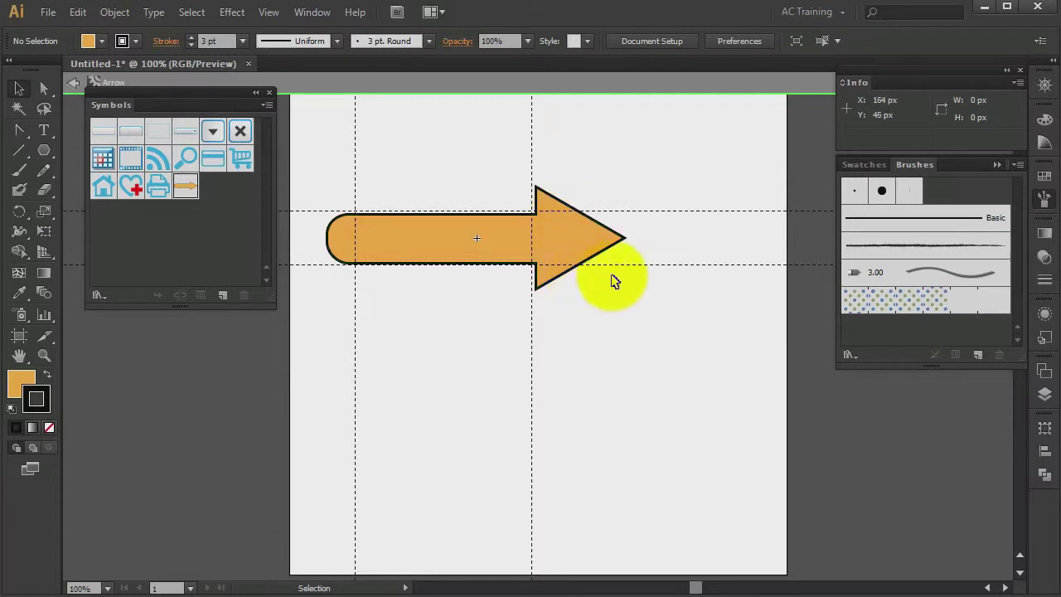
pyautogui.moveTo(622, 265); pyautogui.dragTo(623, 289)
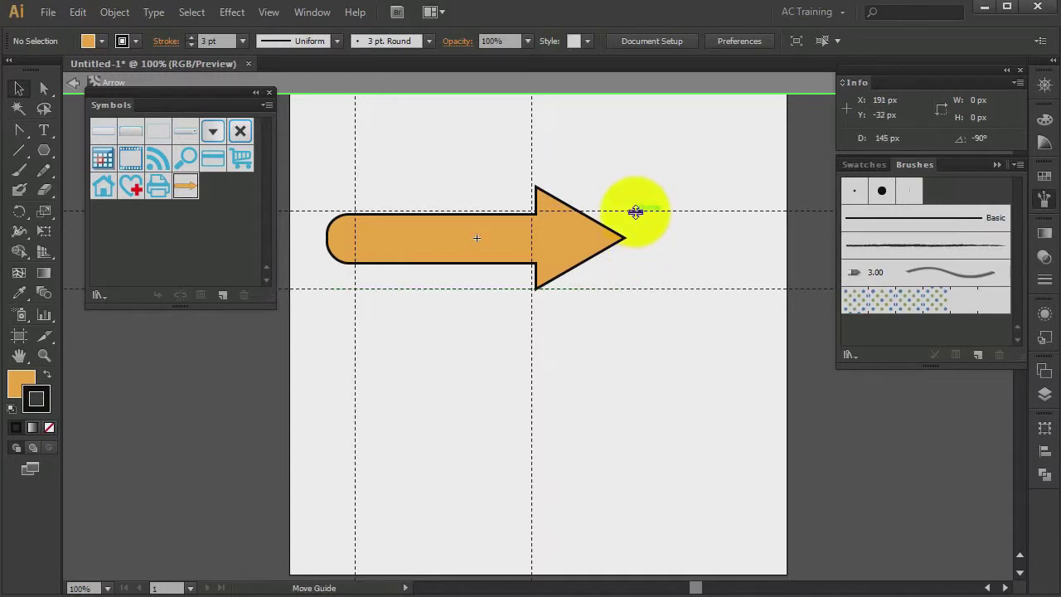
pyautogui.moveTo(635, 212); pyautogui.dragTo(636, 186)
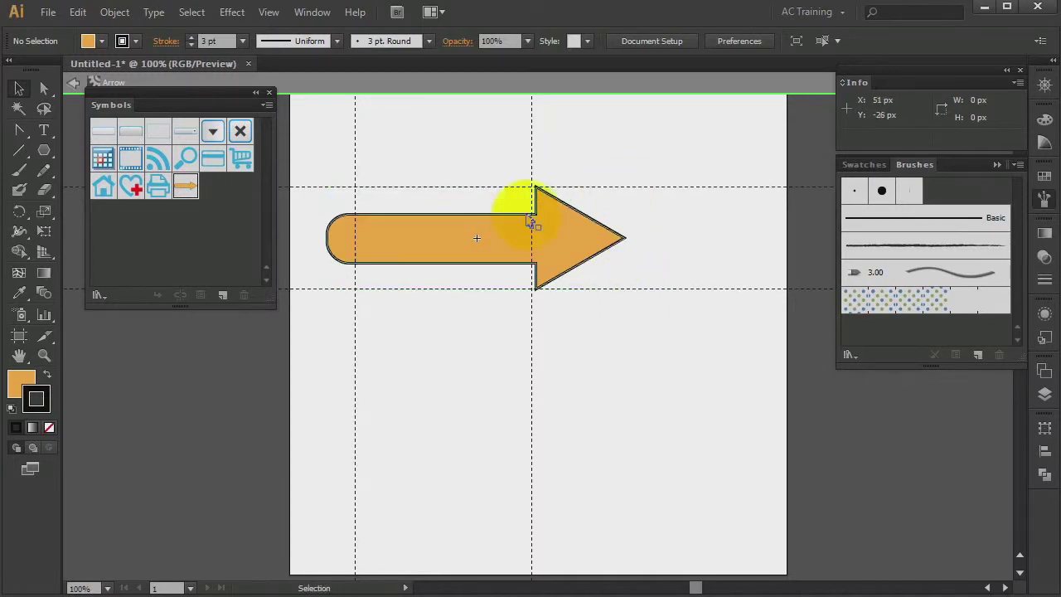
pyautogui.doubleClick(442, 326)
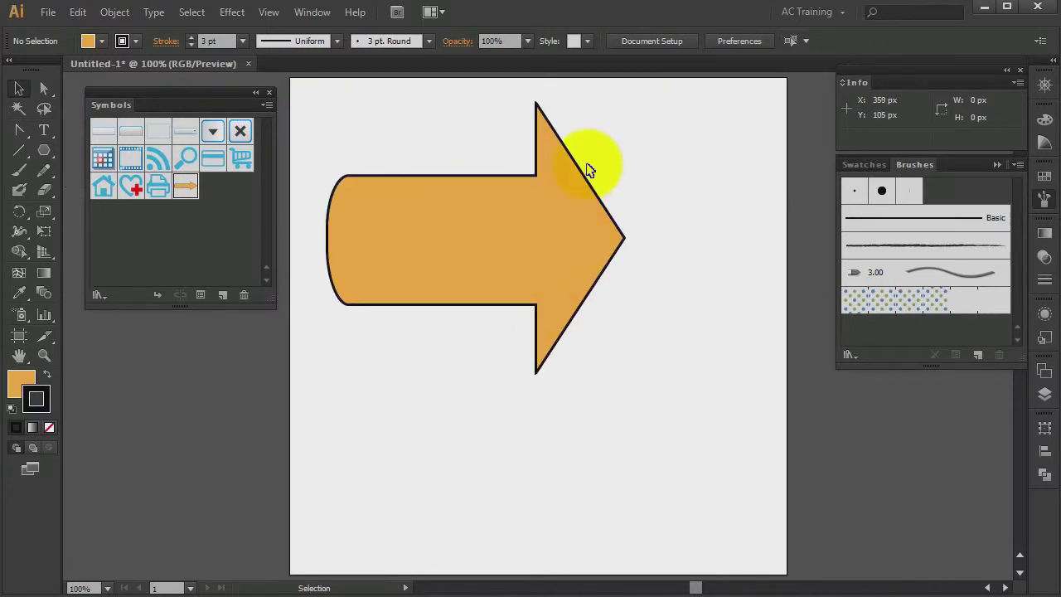
# Reduce the arrow instance to about 70 px high and stretch a duplicate placed below it at both ends to about 588 px wide.
pyautogui.click(540, 208)
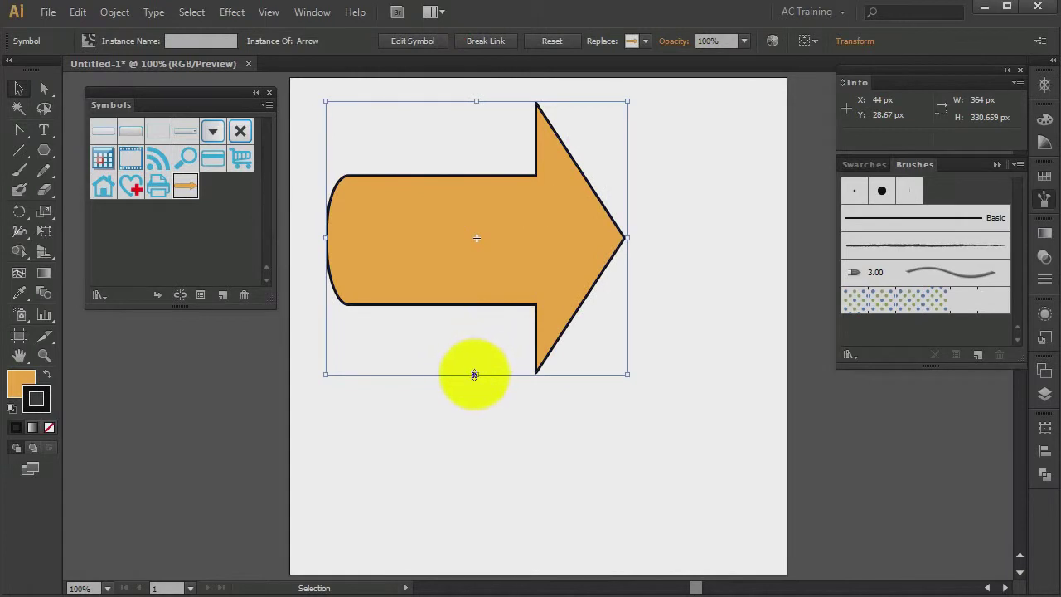
pyautogui.moveTo(477, 375); pyautogui.dragTo(475, 164)
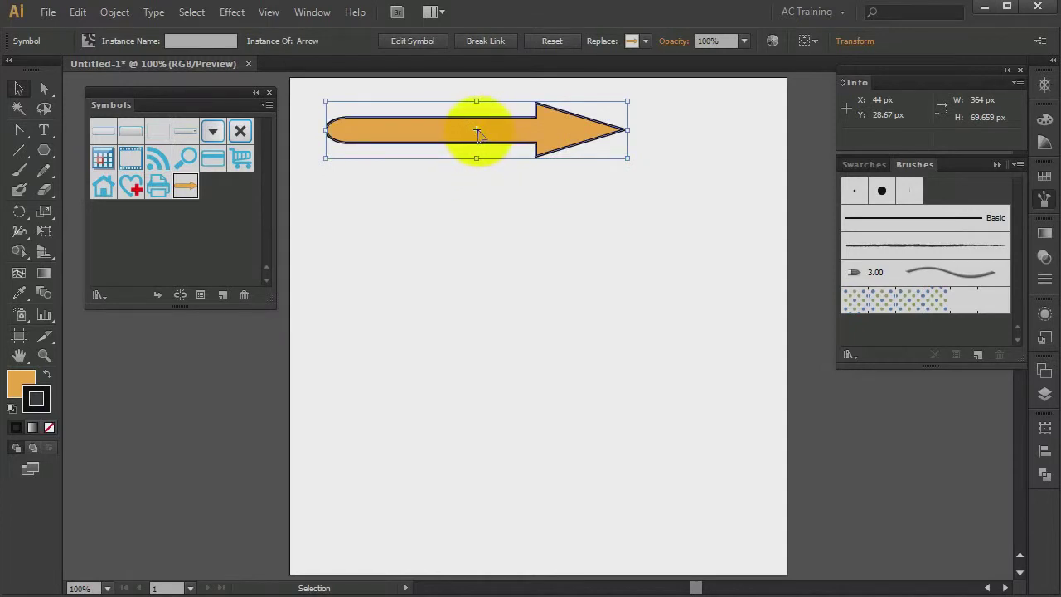
pyautogui.moveTo(477, 134); pyautogui.dragTo(485, 212)
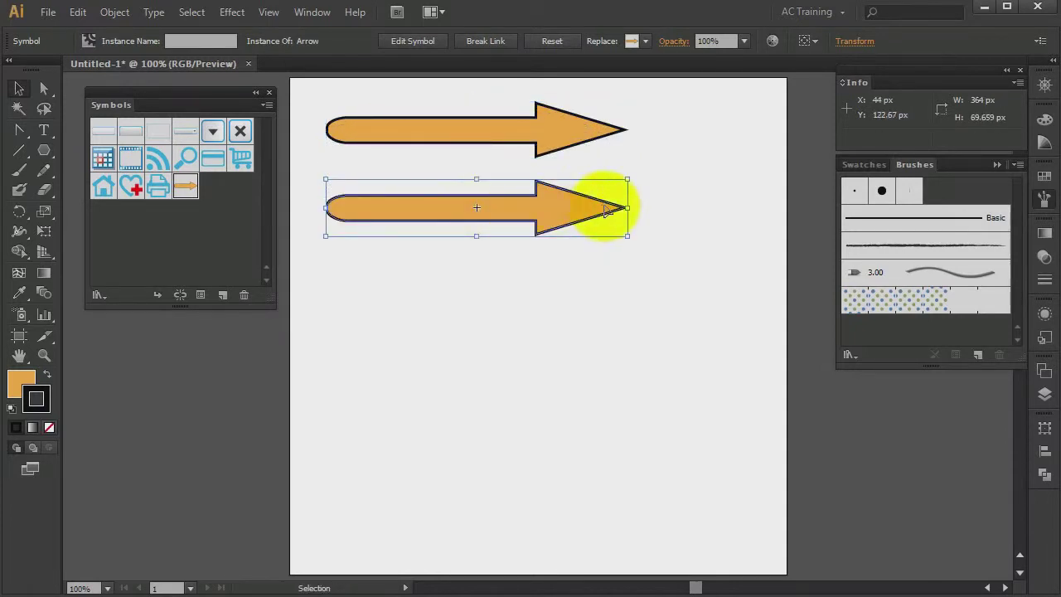
pyautogui.moveTo(629, 209); pyautogui.dragTo(784, 213)
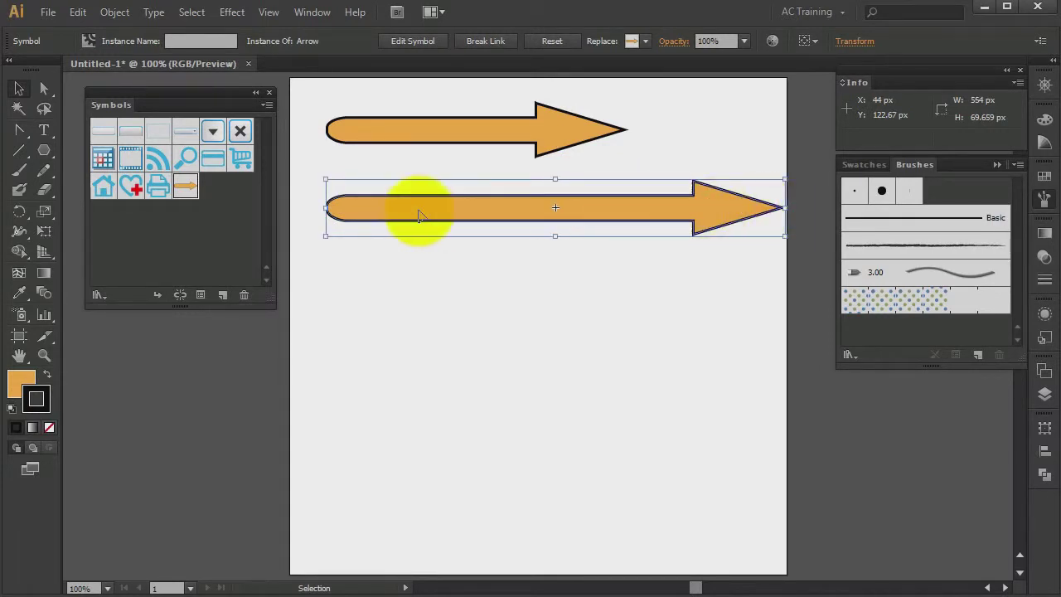
pyautogui.moveTo(327, 209); pyautogui.dragTo(299, 208)
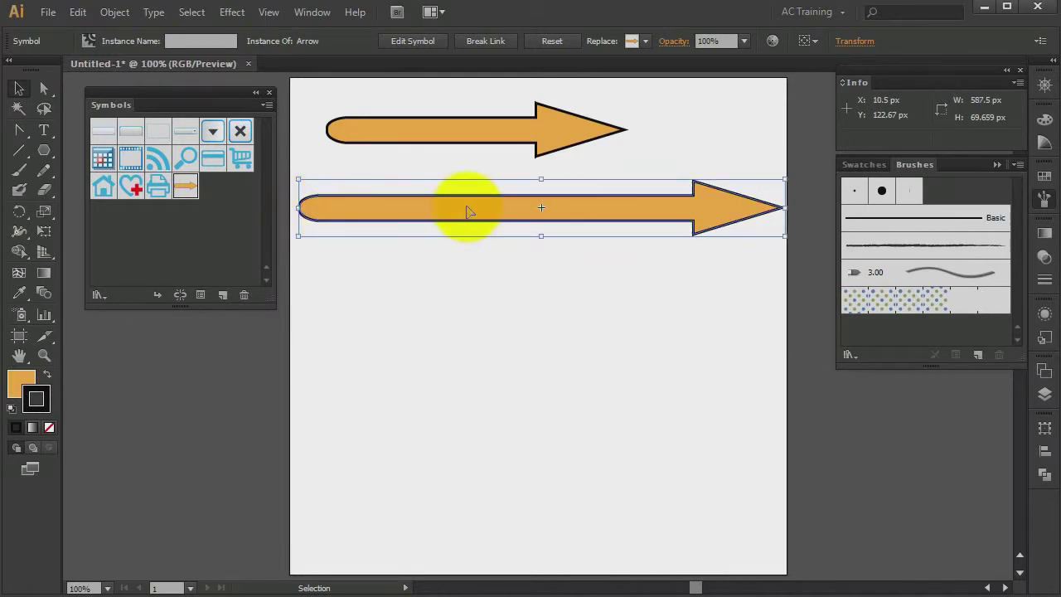
# Duplicate the long arrow instance directly below itself and shorten the copy from both the arrowhead and the rounded end.
pyautogui.moveTo(468, 211); pyautogui.dragTo(468, 285)
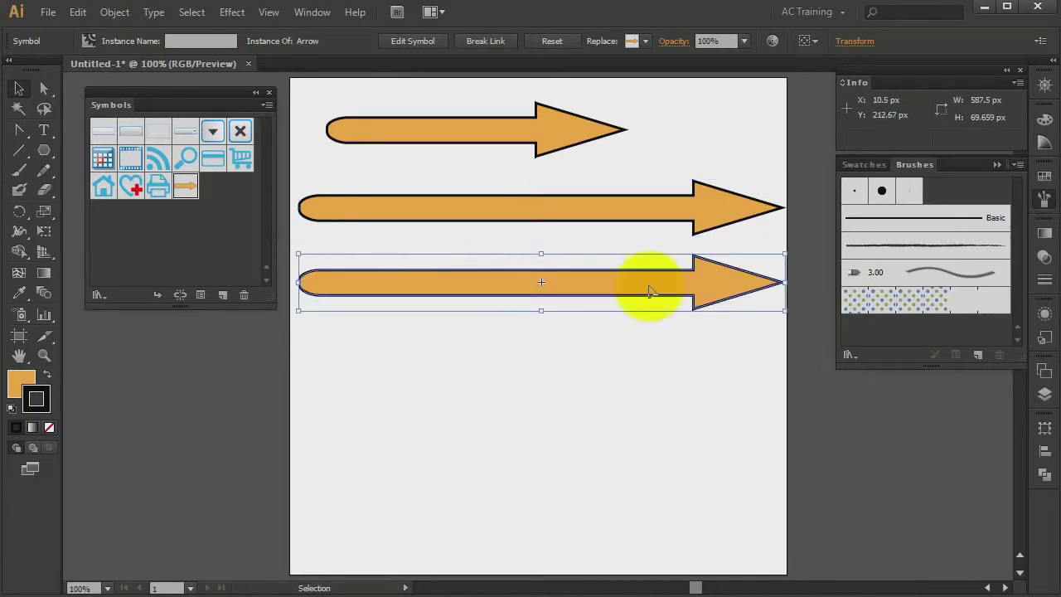
pyautogui.moveTo(786, 283); pyautogui.dragTo(627, 283)
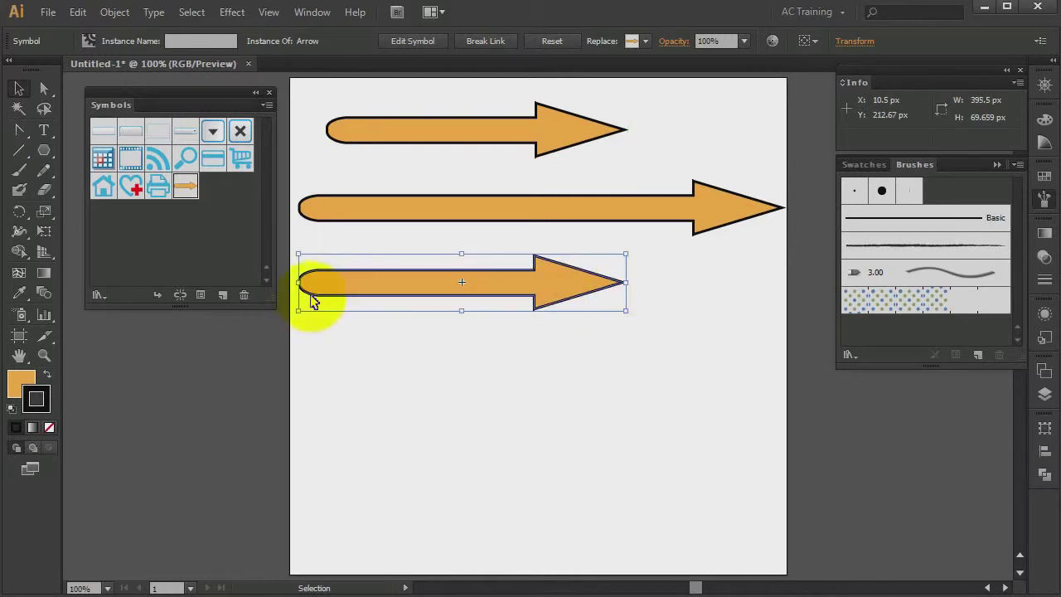
pyautogui.moveTo(298, 283); pyautogui.dragTo(494, 297)
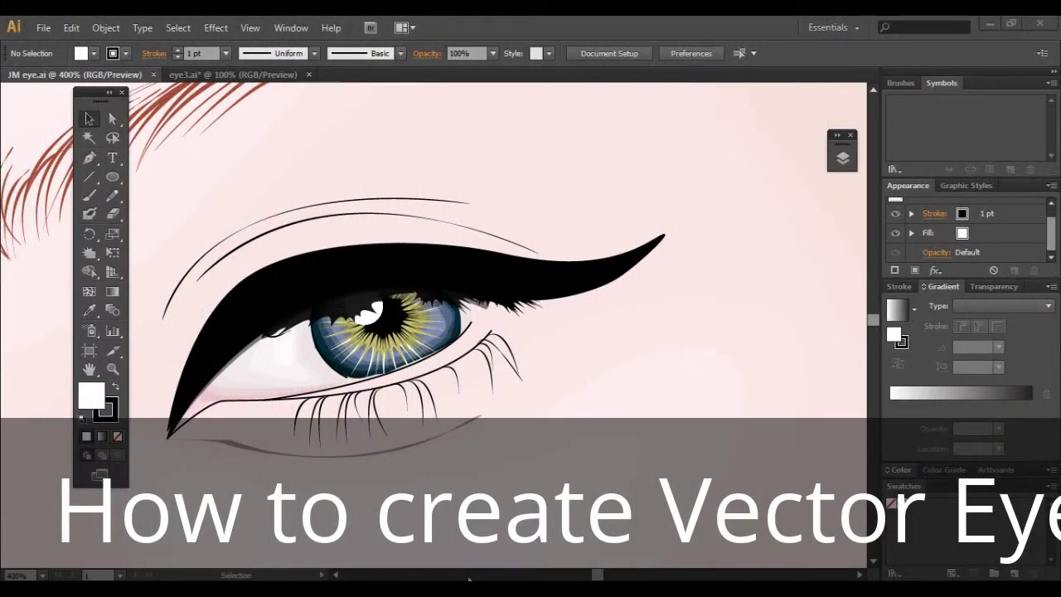
# Switch to the eye3.ai document, dim the images on Layer 1 to 50%, and add a new layer above it.
pyautogui.click(233, 74)
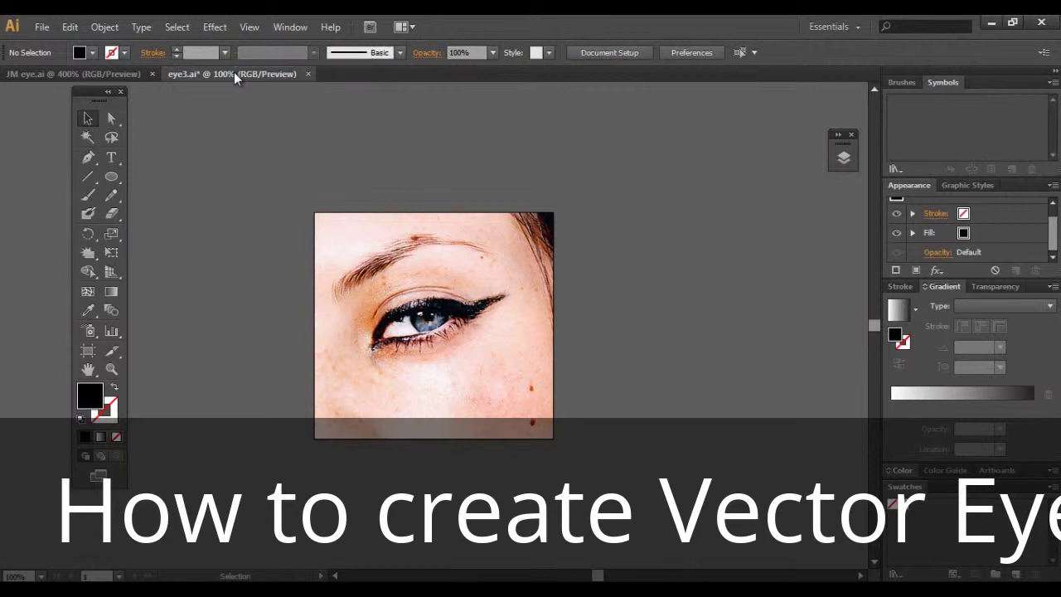
pyautogui.click(844, 160)
pyautogui.doubleClick(727, 183)
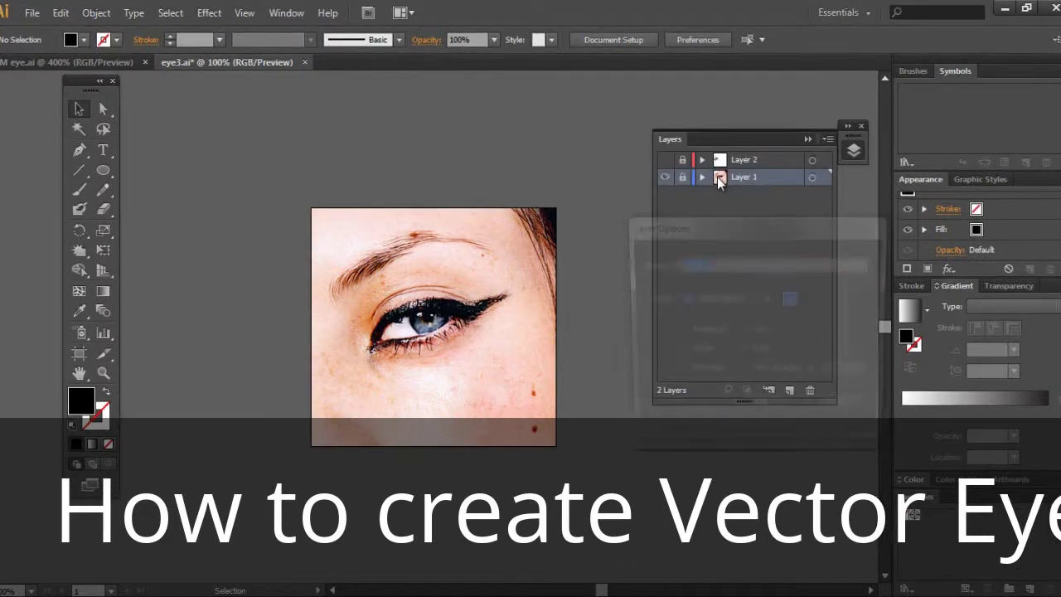
pyautogui.click(758, 375)
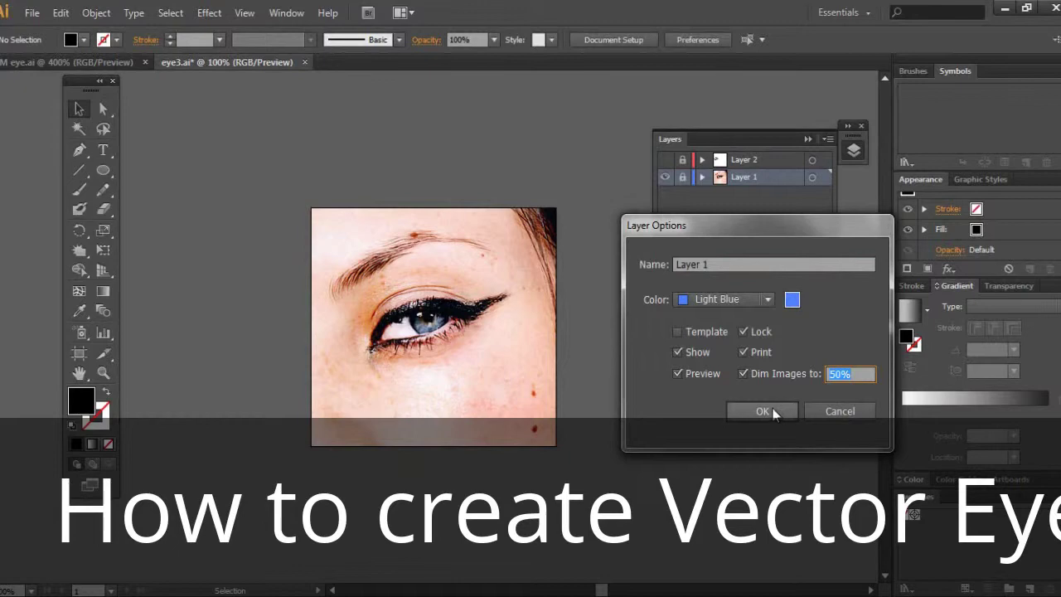
pyautogui.click(763, 411)
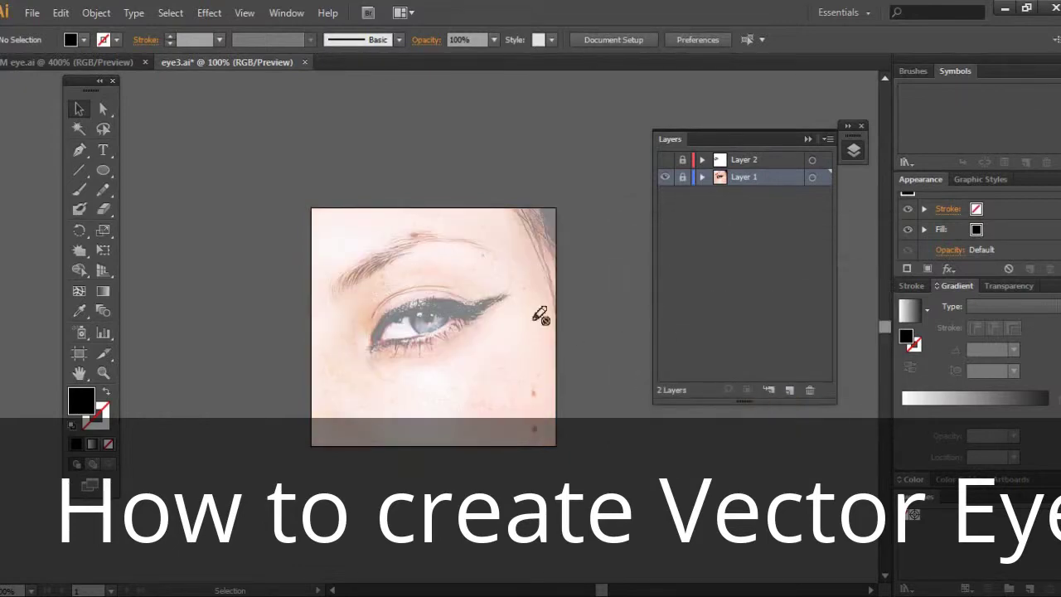
pyautogui.hotkey('ctrl', '+')
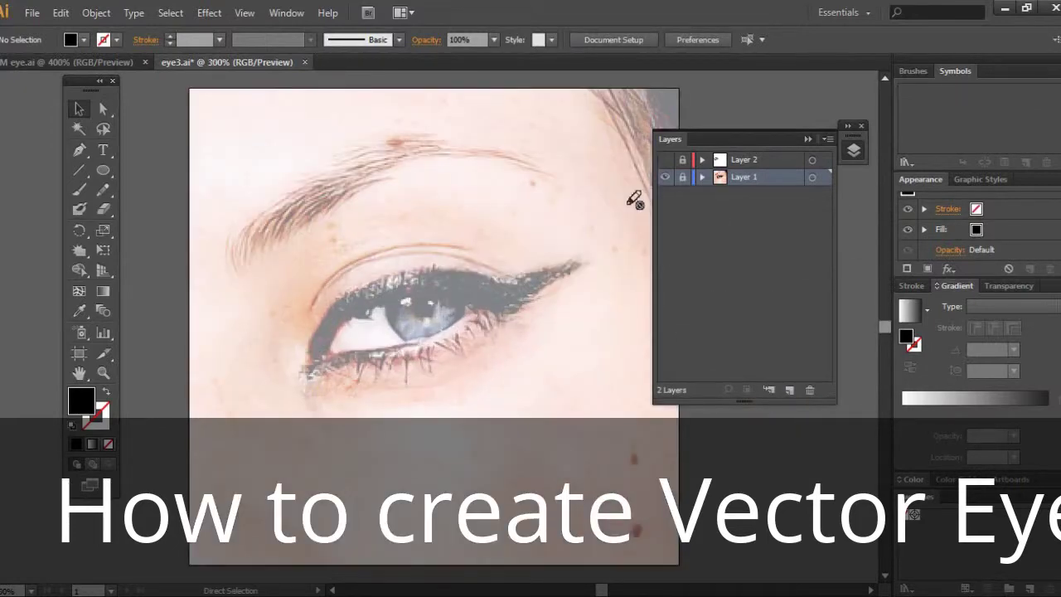
pyautogui.click(790, 390)
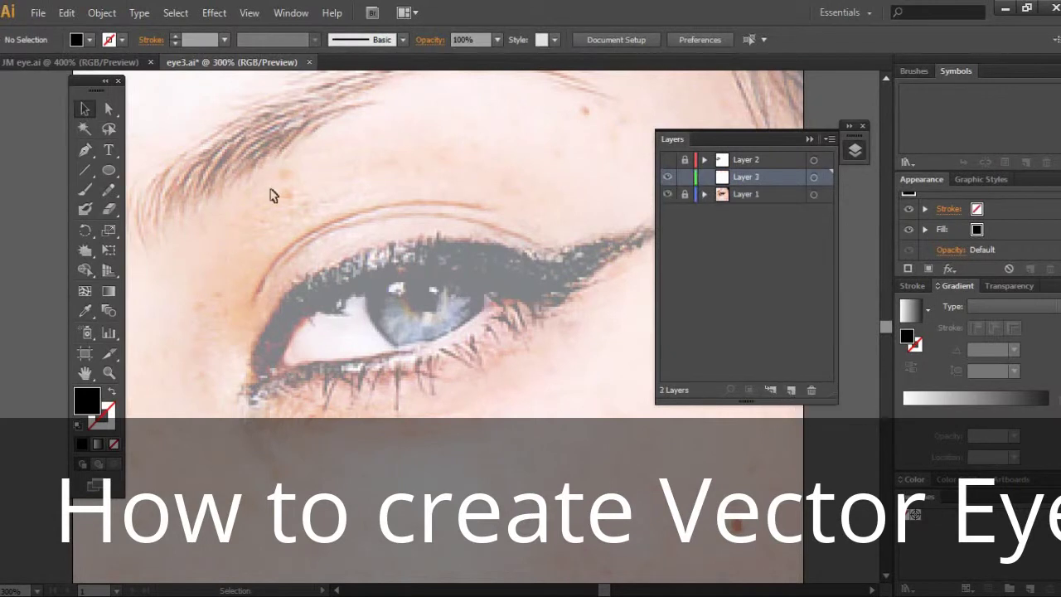
# Draw a circle with black fill and a 1 pt black stroke, and position it over the iris in the photo.
pyautogui.click(107, 426)
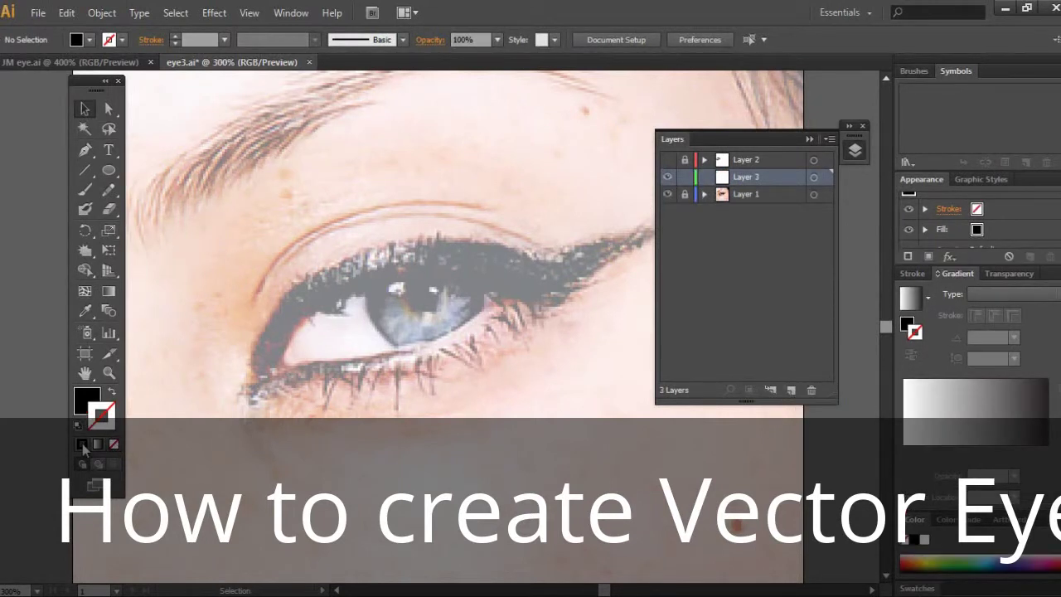
pyautogui.click(82, 446)
pyautogui.click(112, 169)
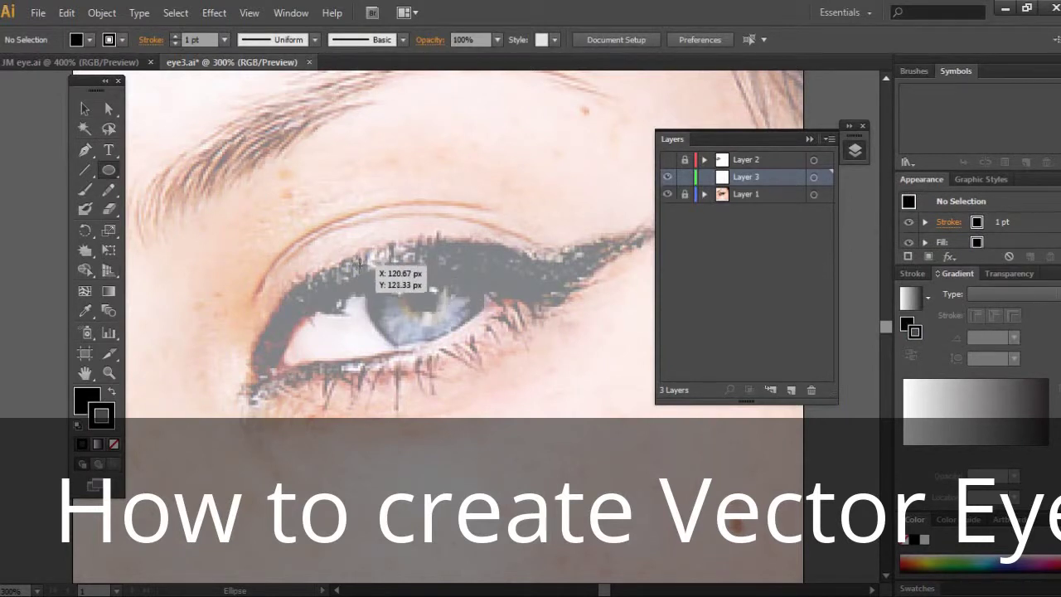
pyautogui.moveTo(363, 267); pyautogui.dragTo(467, 325)
pyautogui.click(84, 109)
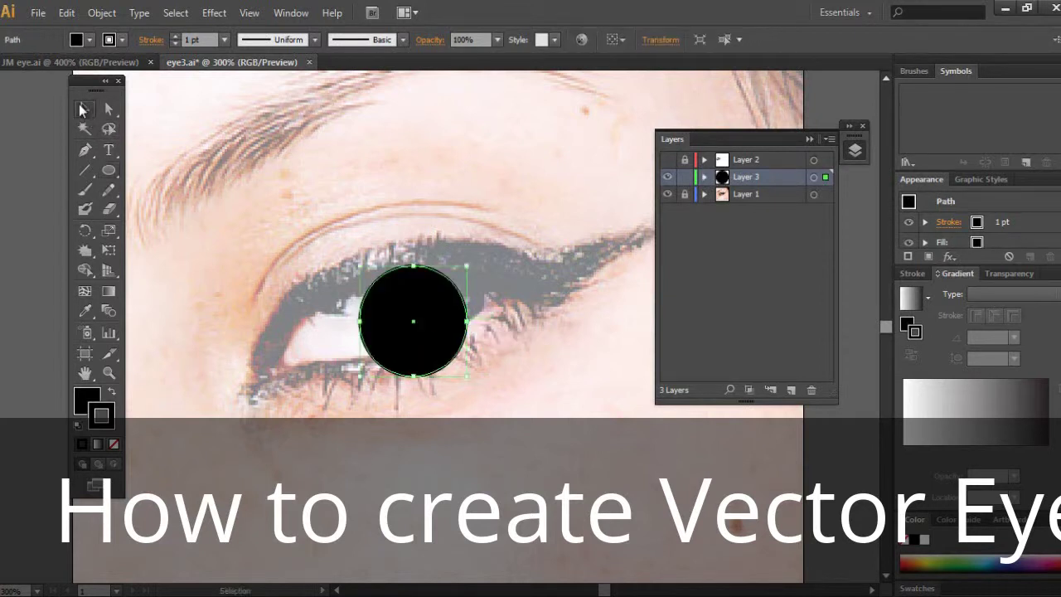
pyautogui.moveTo(406, 349); pyautogui.dragTo(417, 322)
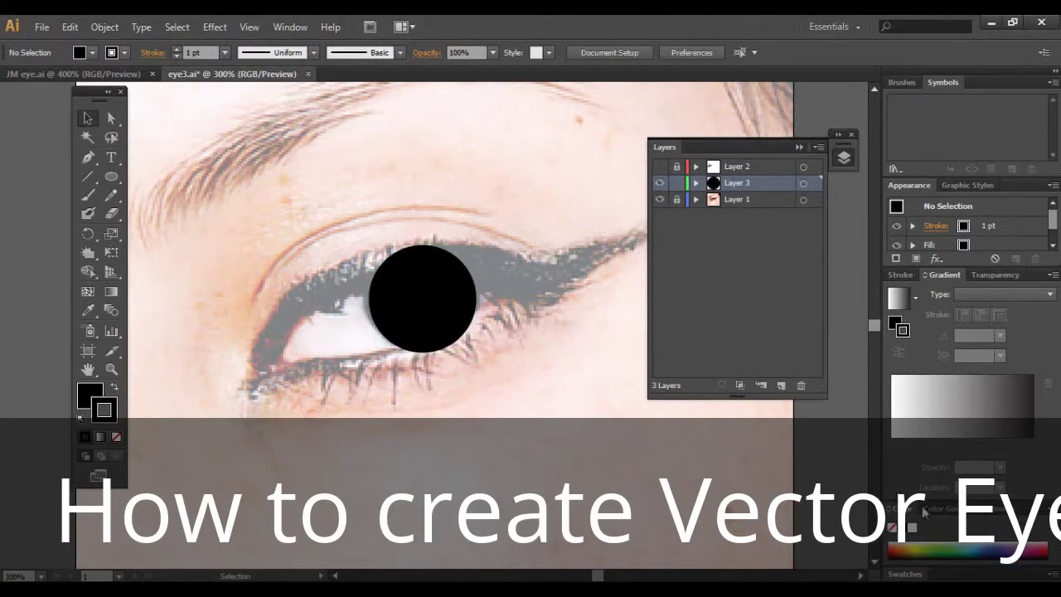
# Browse the Brights, Color Harmonies and Sky gradient libraries, pick the orange-to-brown Sky gradient, and close the libraries.
pyautogui.click(904, 574)
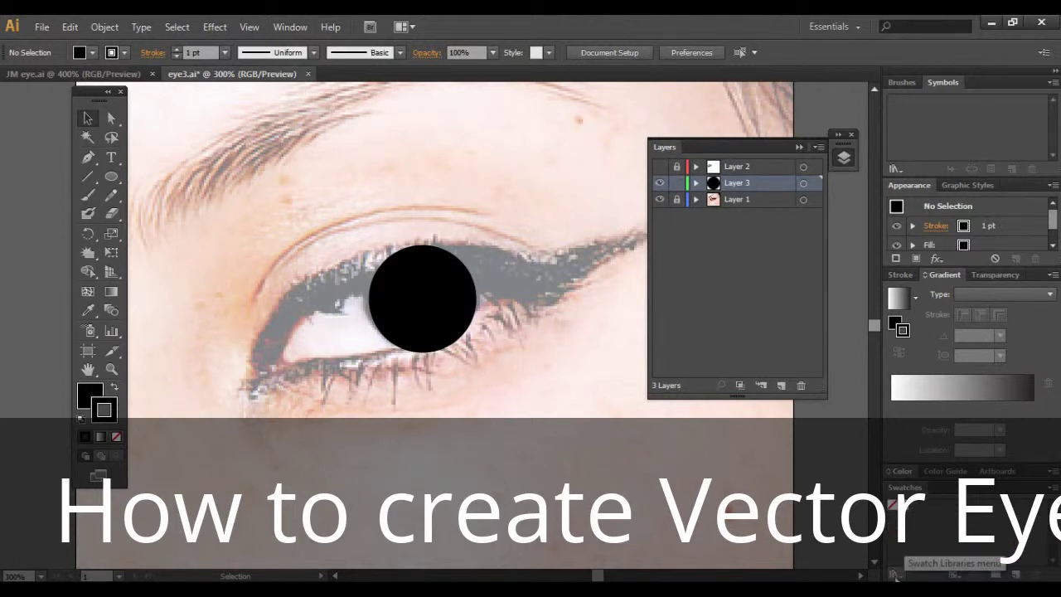
pyautogui.click(896, 574)
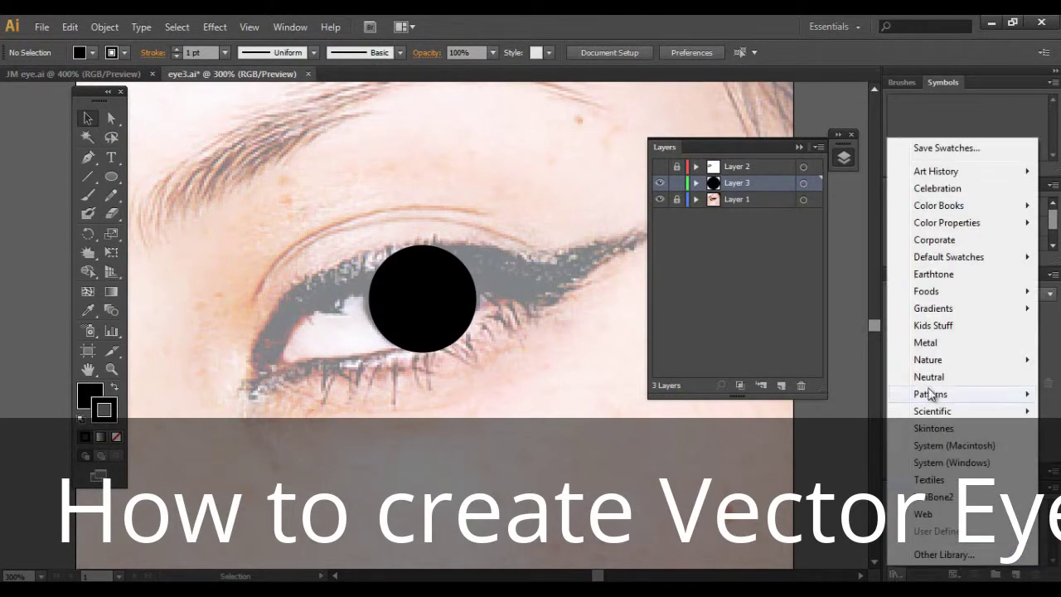
pyautogui.moveTo(929, 319)
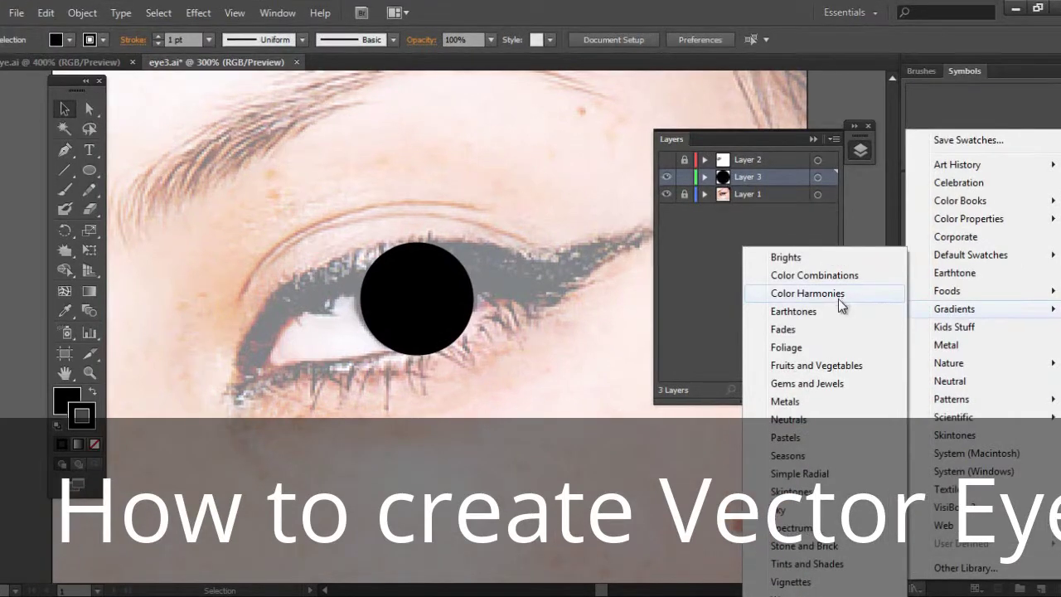
pyautogui.click(796, 513)
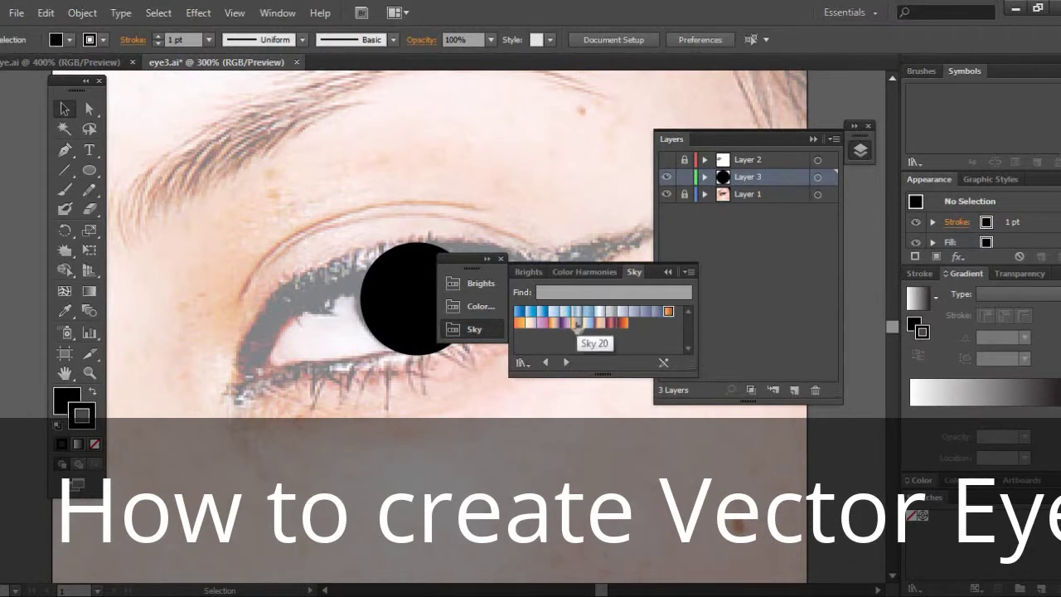
pyautogui.click(595, 271)
pyautogui.click(529, 270)
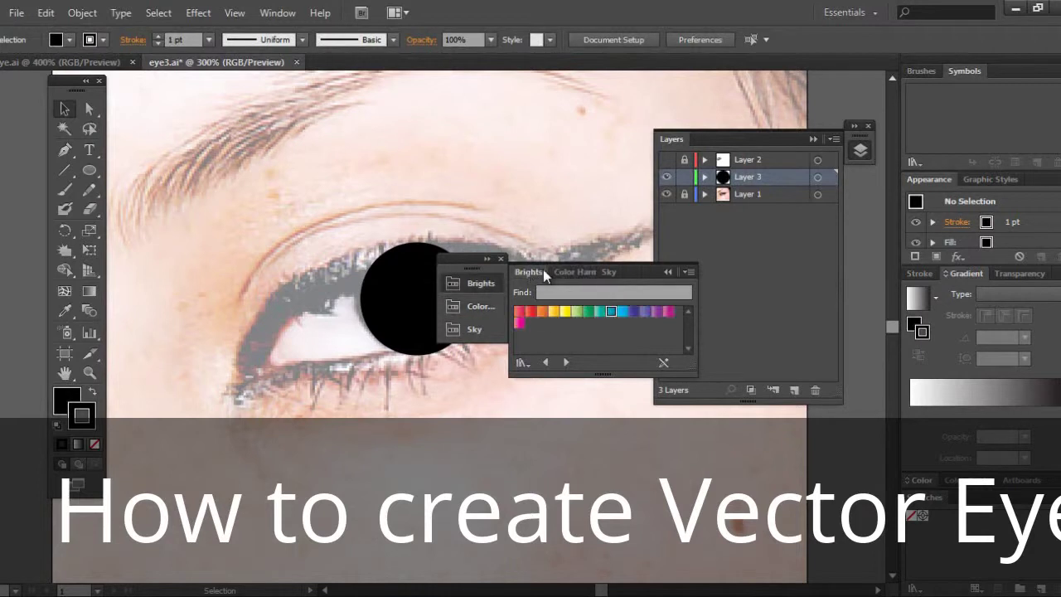
pyautogui.click(557, 273)
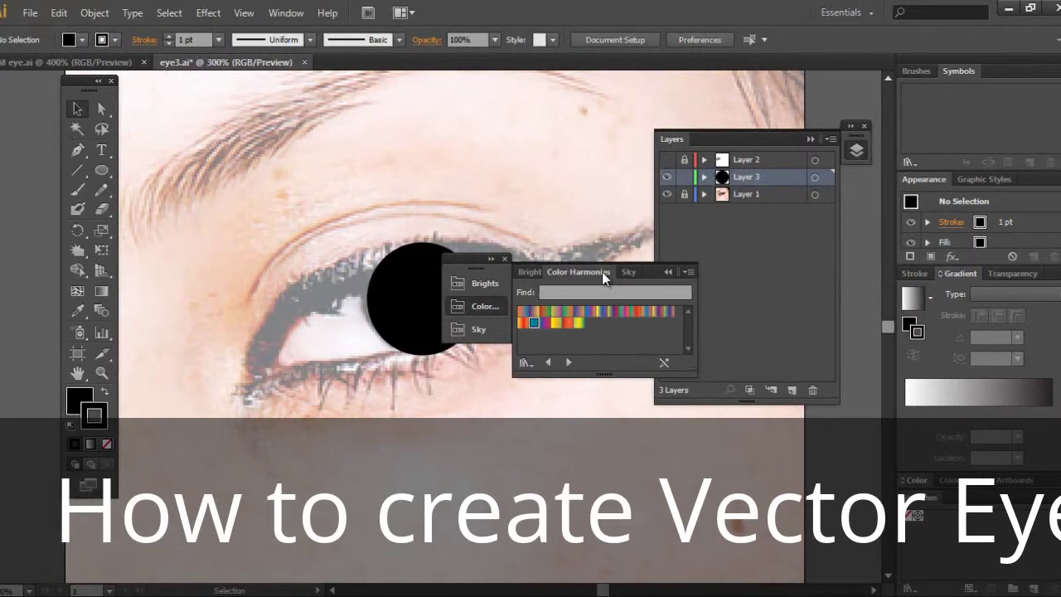
pyautogui.click(635, 271)
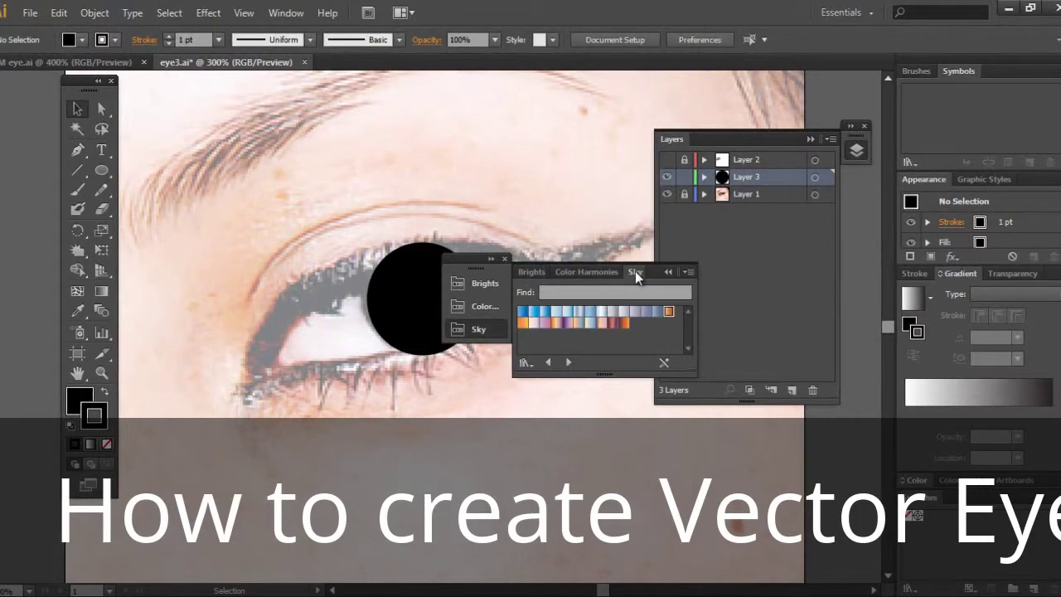
pyautogui.click(668, 313)
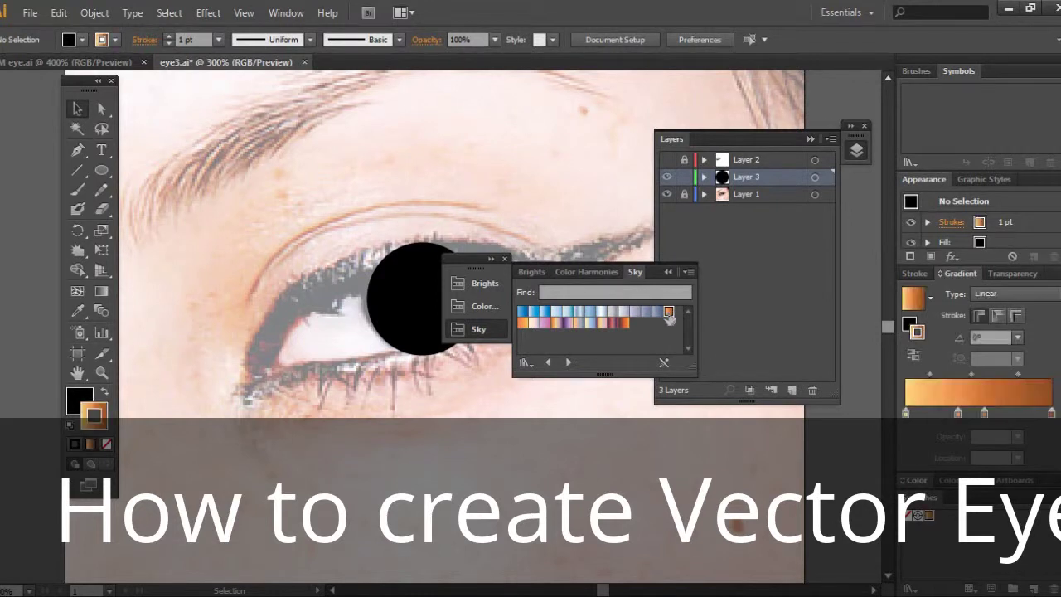
pyautogui.click(668, 272)
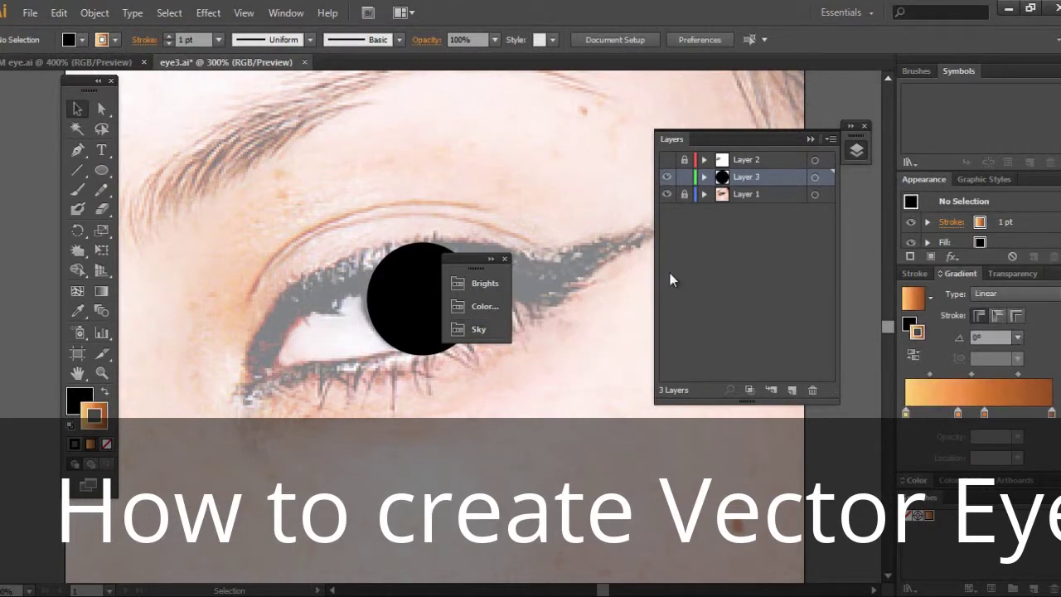
pyautogui.click(505, 259)
# Fill the iris circle with the orange-to-brown gradient and set the gradient type to Radial.
pyautogui.click(436, 330)
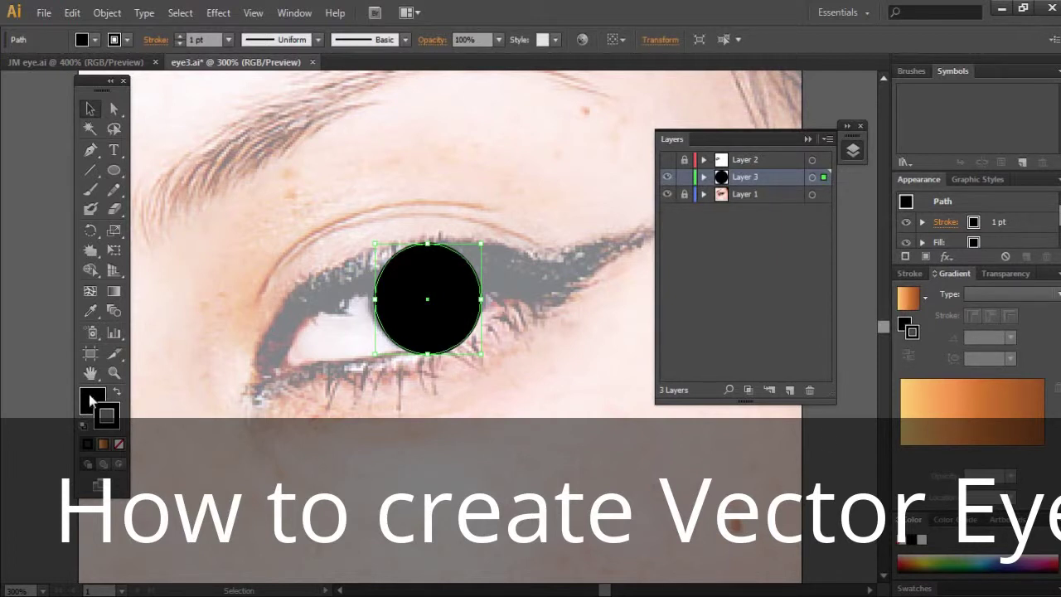
pyautogui.click(925, 407)
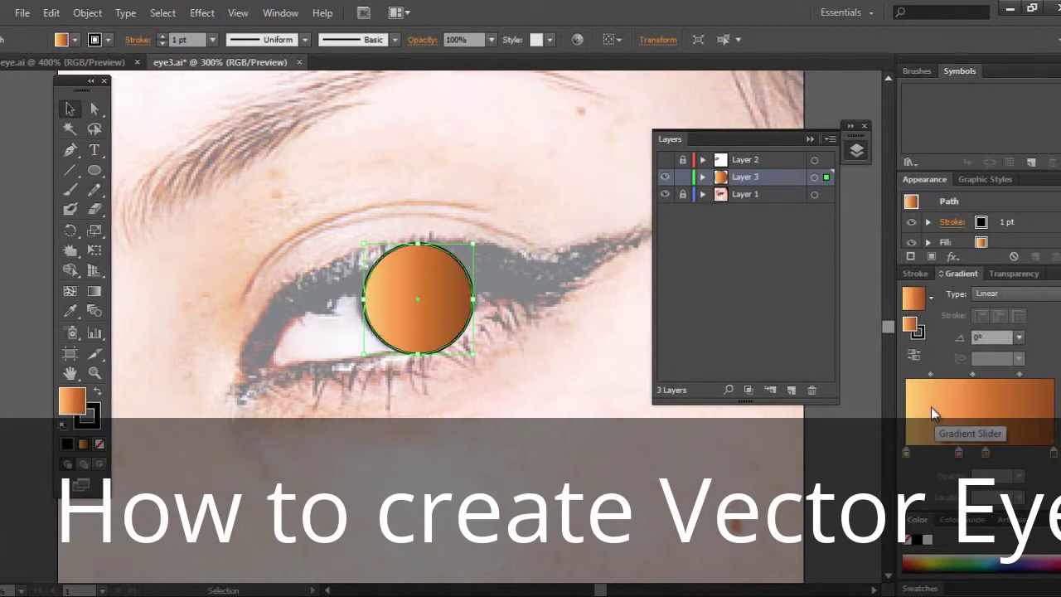
pyautogui.click(1008, 294)
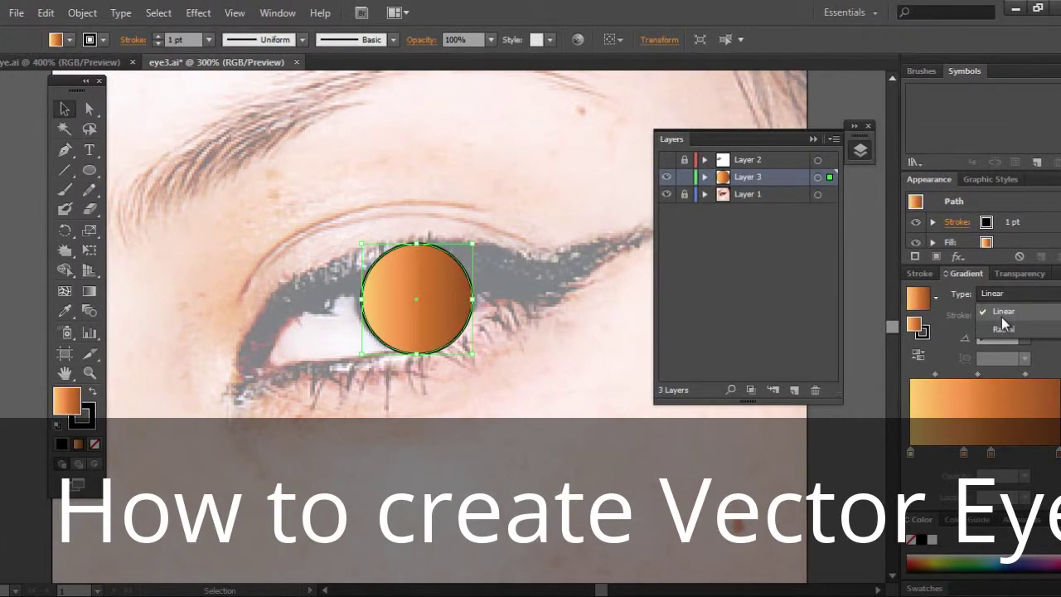
pyautogui.click(1004, 329)
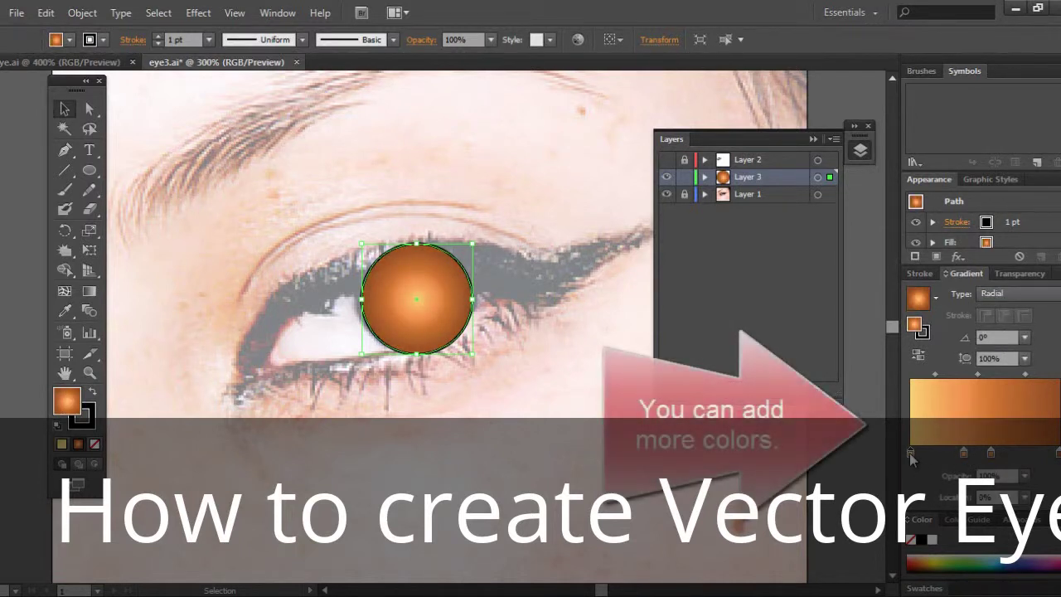
# Add a color stop to the iris's radial gradient and respace the stops, moving the dark brown one to about 73%.
pyautogui.click(980, 452)
pyautogui.moveTo(963, 455)
pyautogui.mouseDown()
pyautogui.moveTo(943, 454)
pyautogui.moveTo(1026, 455)
pyautogui.moveTo(946, 455)
pyautogui.mouseUp()
pyautogui.moveTo(980, 455); pyautogui.dragTo(971, 455)
pyautogui.moveTo(1038, 456); pyautogui.dragTo(1020, 456)
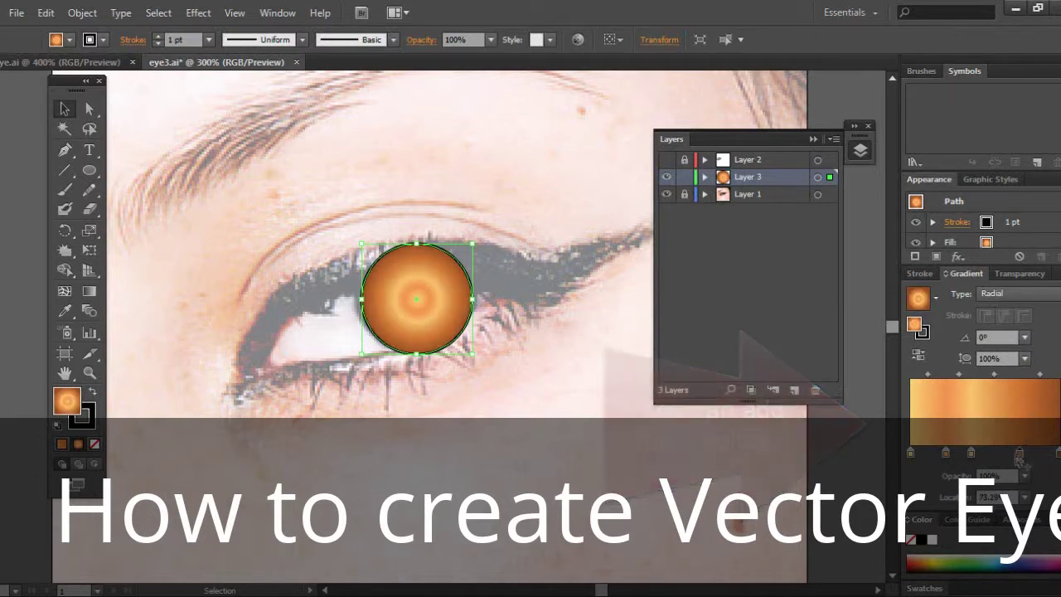
pyautogui.click(850, 439)
# Draw a small circle beside the eye with a black 000000 fill and no stroke.
pyautogui.click(89, 171)
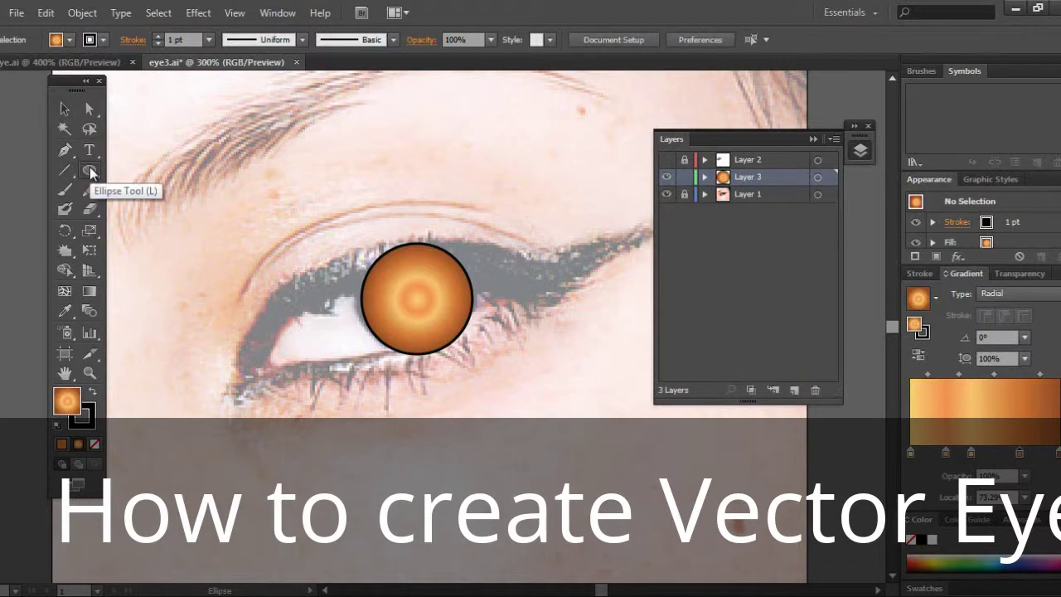
pyautogui.click(90, 170)
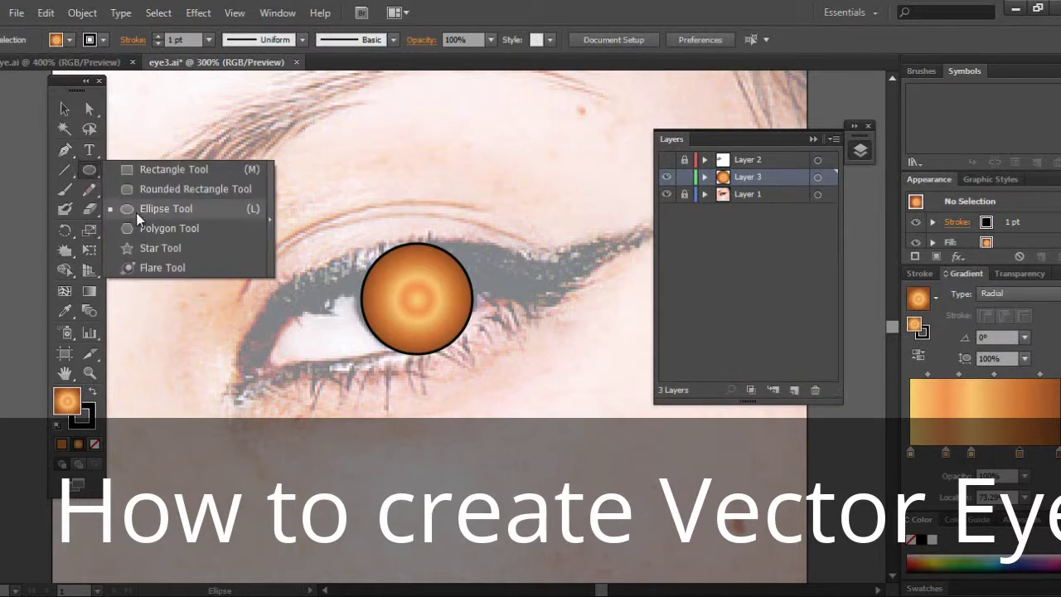
pyautogui.click(137, 210)
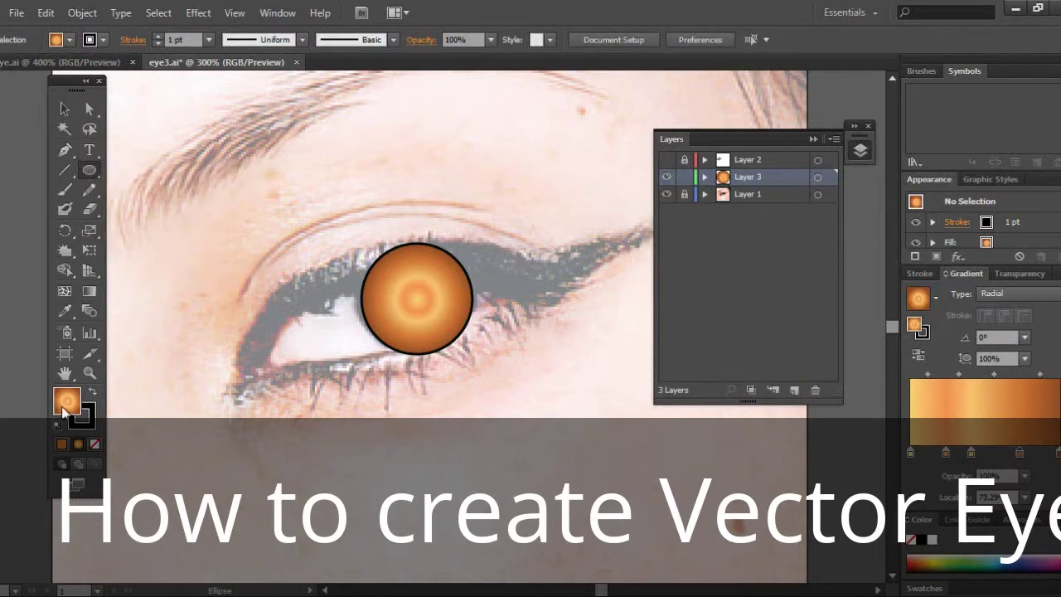
pyautogui.doubleClick(66, 410)
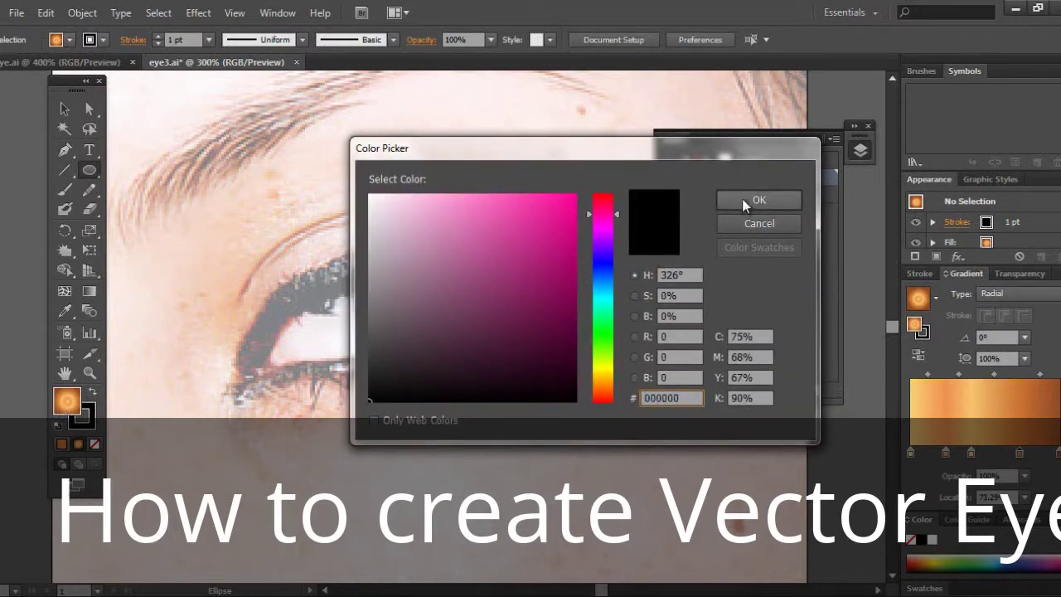
pyautogui.click(758, 200)
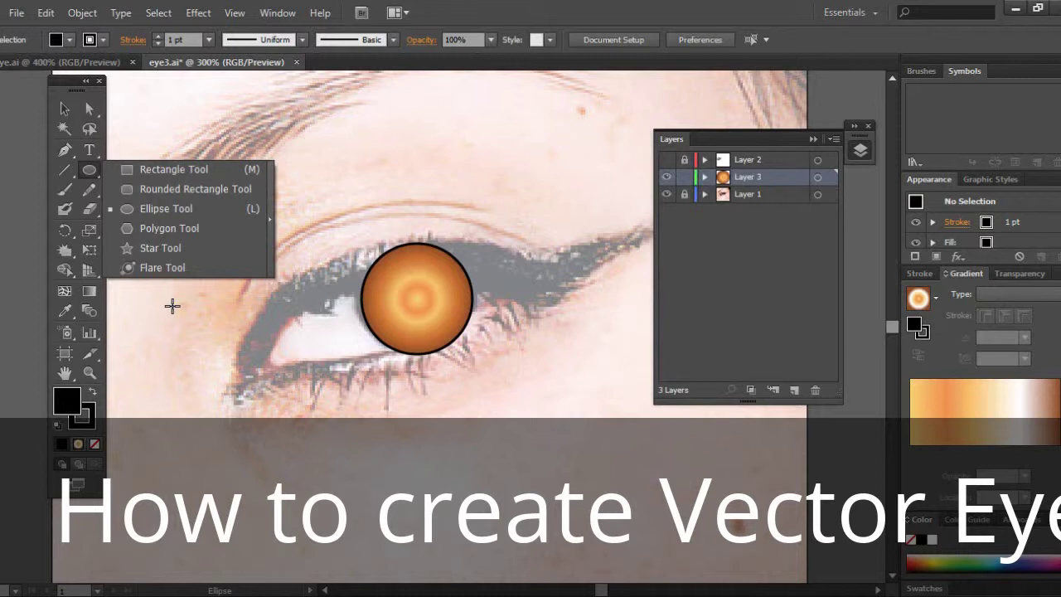
pyautogui.click(201, 348)
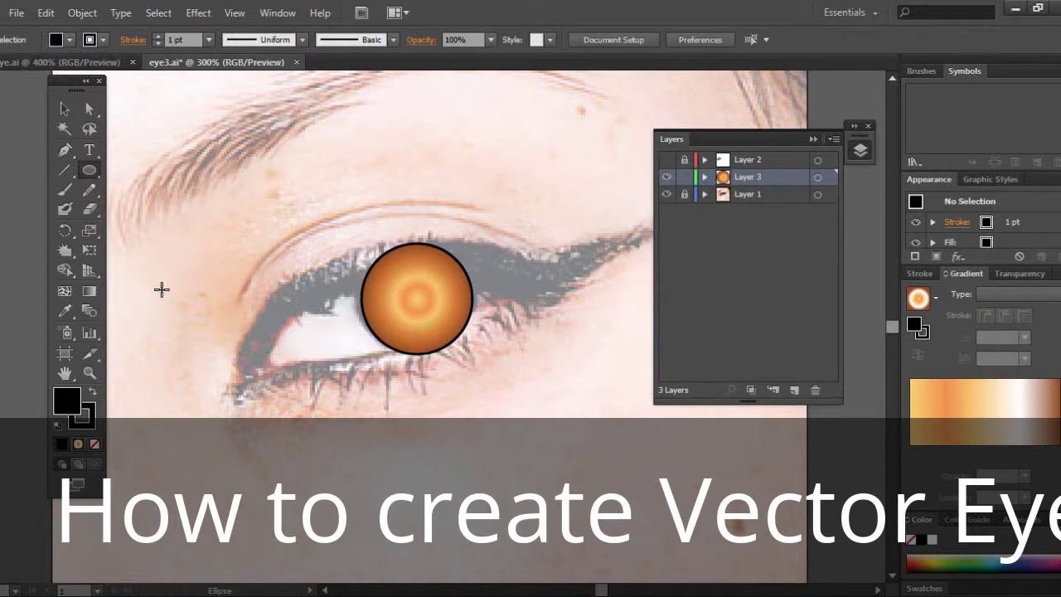
pyautogui.moveTo(157, 286); pyautogui.dragTo(206, 335)
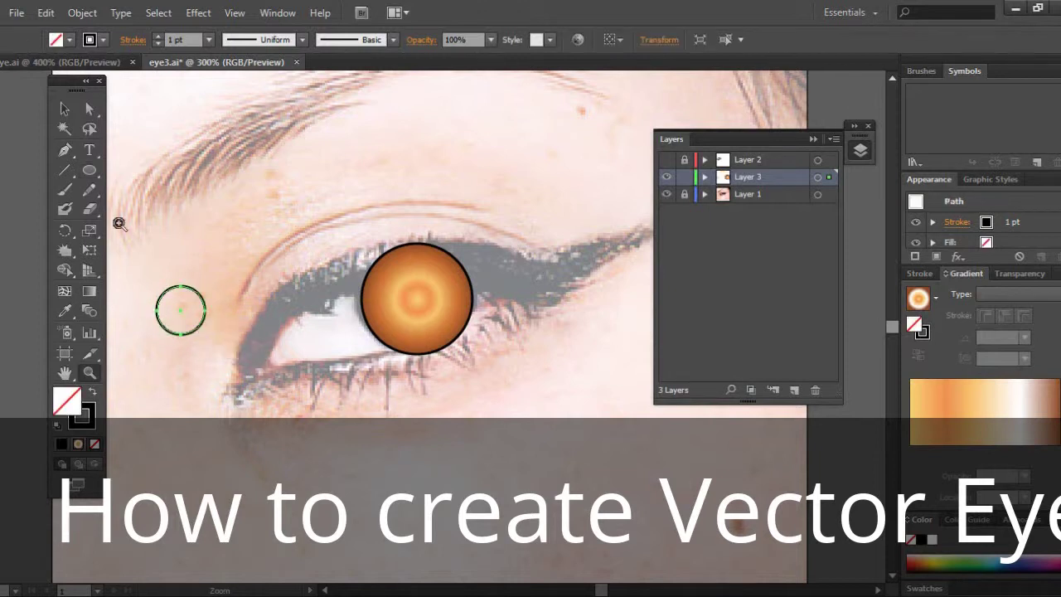
pyautogui.press('z')
pyautogui.click(85, 414)
pyautogui.click(95, 444)
# Expand Layer 3, lock the iris path, and make the black circle's path active.
pyautogui.click(705, 176)
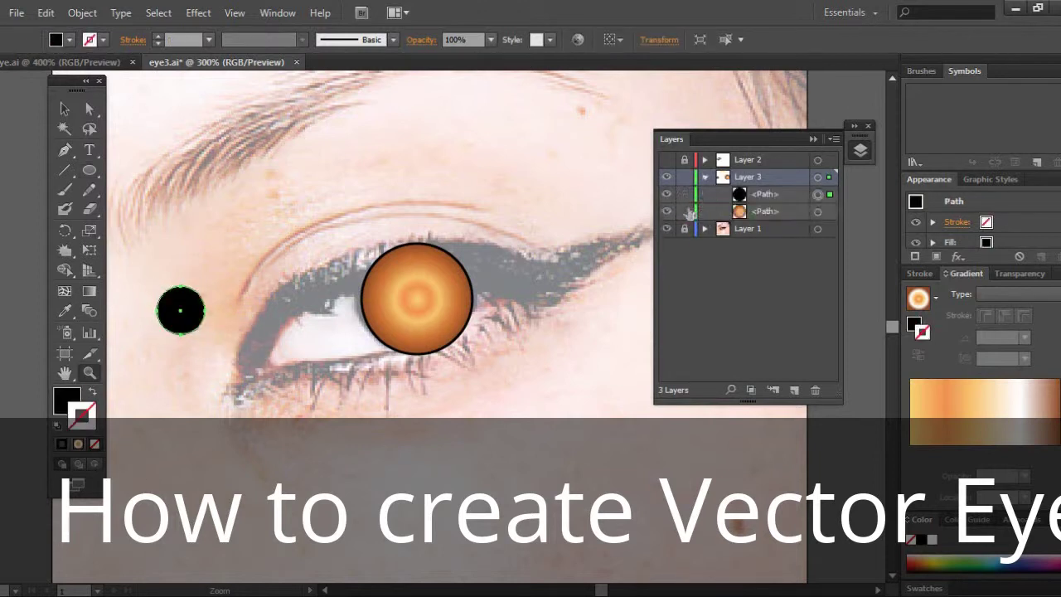
pyautogui.click(685, 211)
pyautogui.click(746, 194)
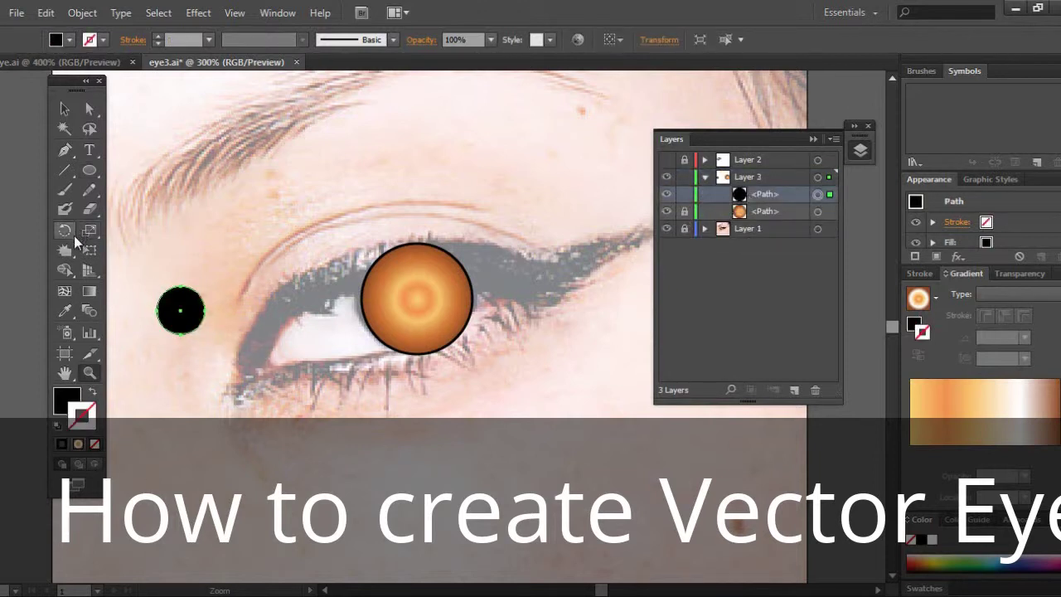
# Crystallize the black circle using a 100 x 100 px brush, 50% intensity, complexity 2 and detail 2.
pyautogui.click(72, 246)
pyautogui.doubleClick(72, 249)
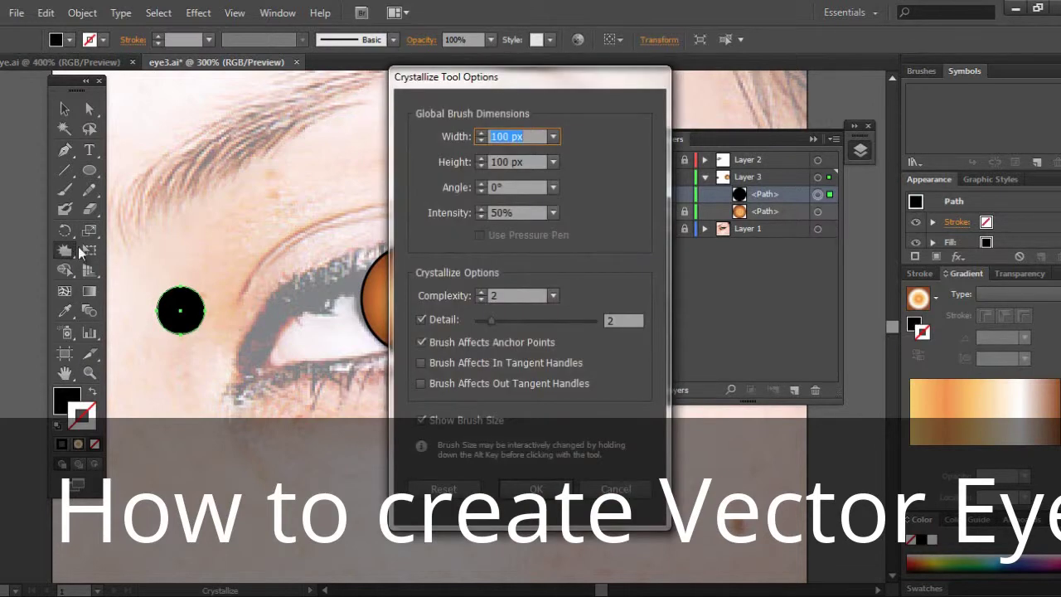
pyautogui.click(514, 491)
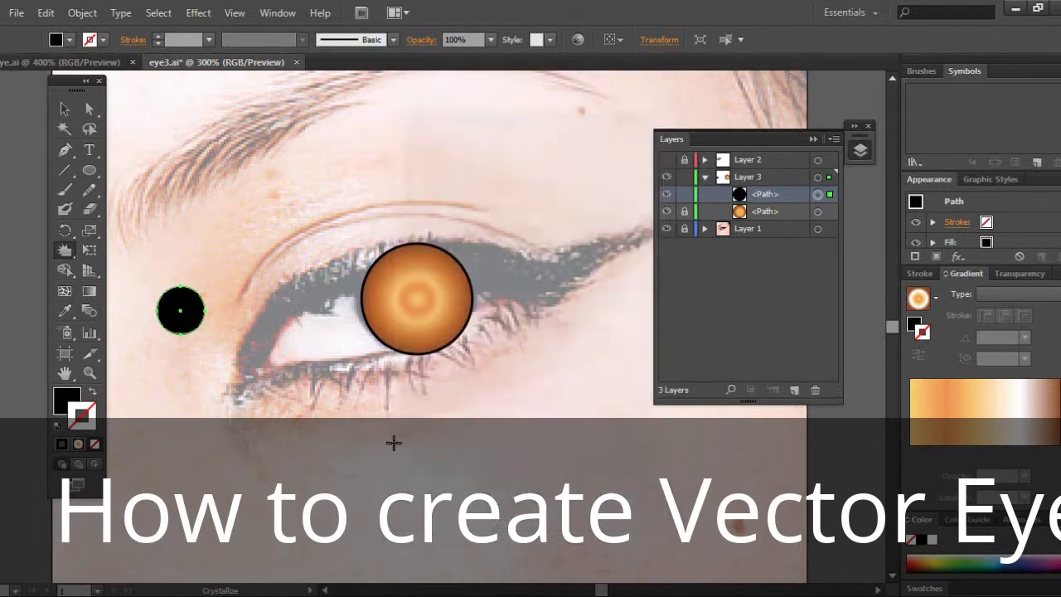
pyautogui.press('v')
pyautogui.moveTo(183, 312)
pyautogui.mouseDown()
pyautogui.moveTo(286, 221)
pyautogui.moveTo(268, 275)
pyautogui.moveTo(106, 314)
pyautogui.moveTo(122, 390)
pyautogui.moveTo(267, 277)
pyautogui.mouseUp()
pyautogui.click(65, 251)
pyautogui.click(149, 368)
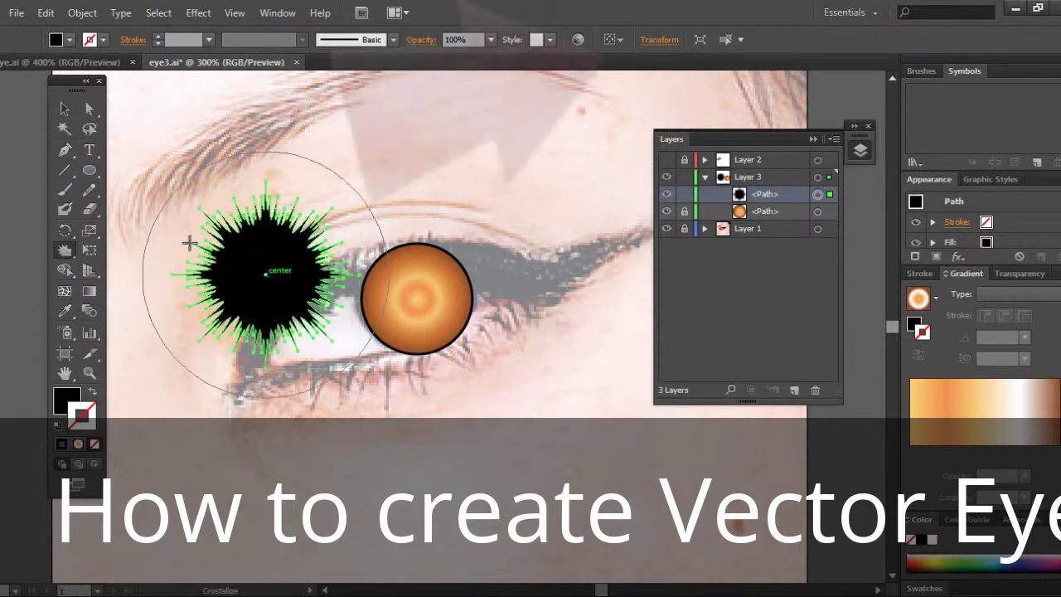
# Scale down the spiky black pupil and place it over the center of the iris.
pyautogui.press('v')
pyautogui.moveTo(359, 369); pyautogui.dragTo(258, 267)
pyautogui.moveTo(220, 225); pyautogui.dragTo(418, 300)
pyautogui.click(463, 342)
pyautogui.click(439, 315)
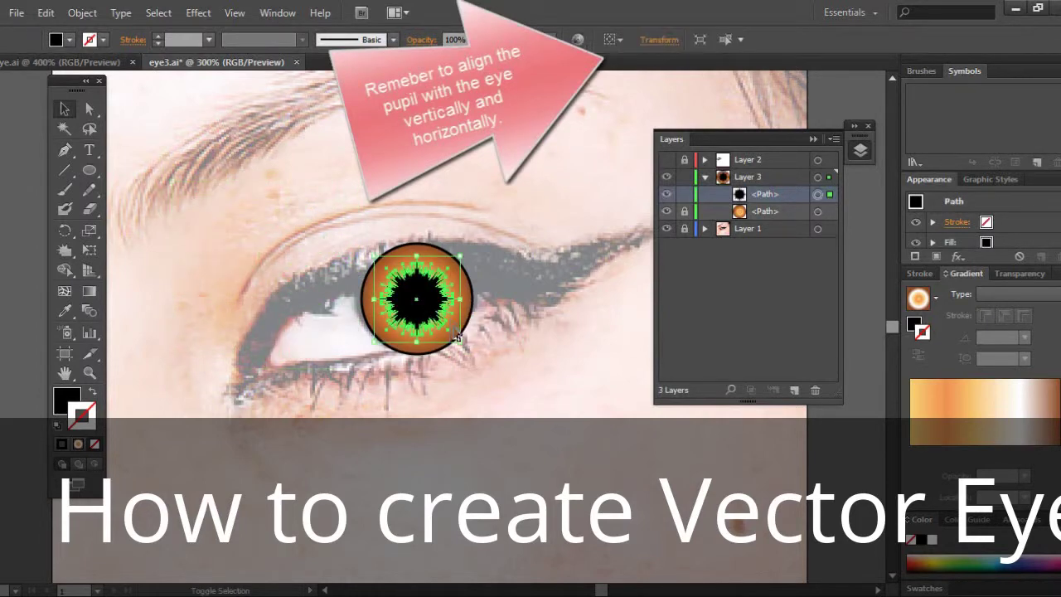
# Align the pupil and the iris on their horizontal and vertical centers.
pyautogui.moveTo(346, 190); pyautogui.dragTo(481, 358)
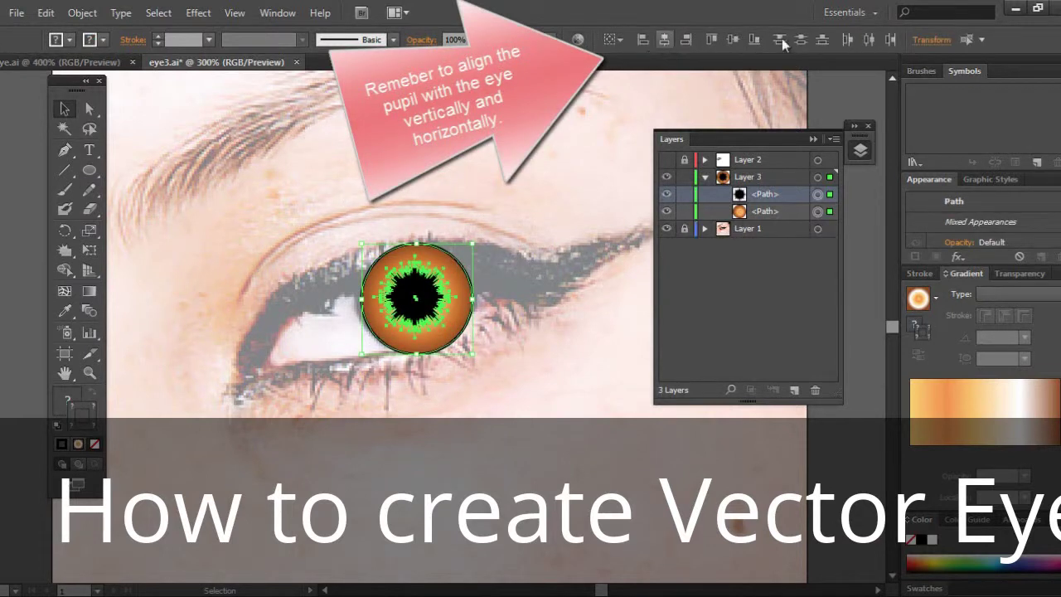
pyautogui.click(664, 39)
pyautogui.click(734, 42)
pyautogui.click(327, 165)
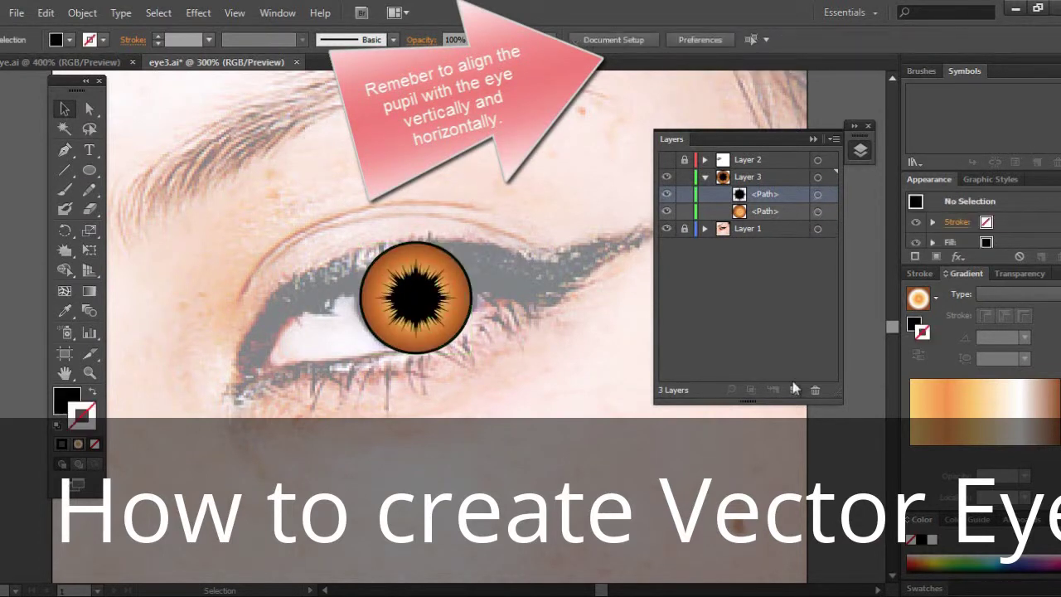
# Draw a second black circle beside the eye and crystallize it with the pupil and iris paths locked.
pyautogui.press('l')
pyautogui.moveTo(182, 225); pyautogui.dragTo(224, 277)
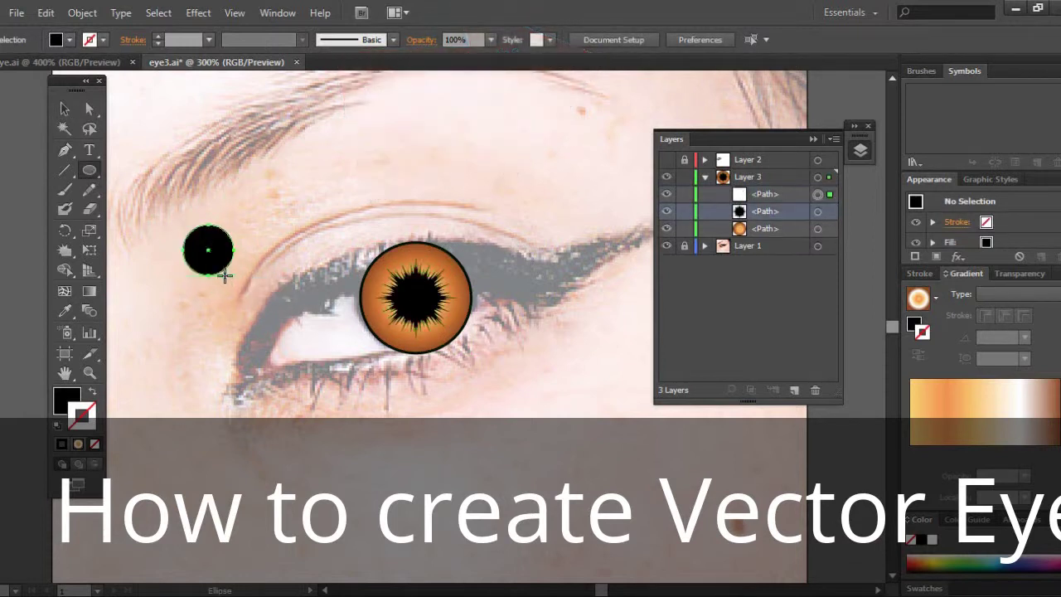
pyautogui.click(684, 230)
pyautogui.click(685, 195)
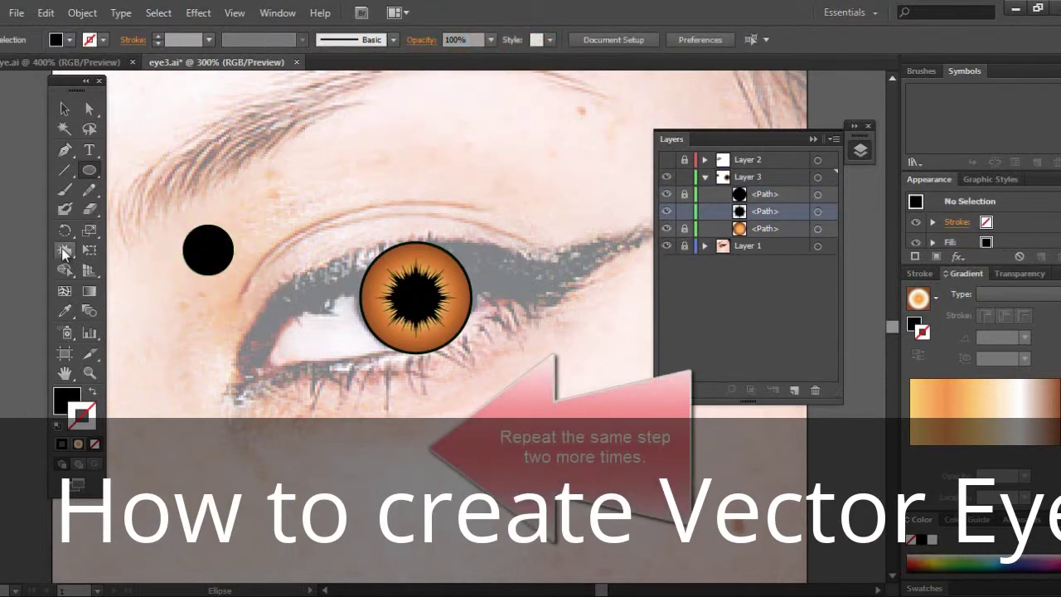
pyautogui.click(64, 251)
pyautogui.click(685, 211)
pyautogui.click(685, 194)
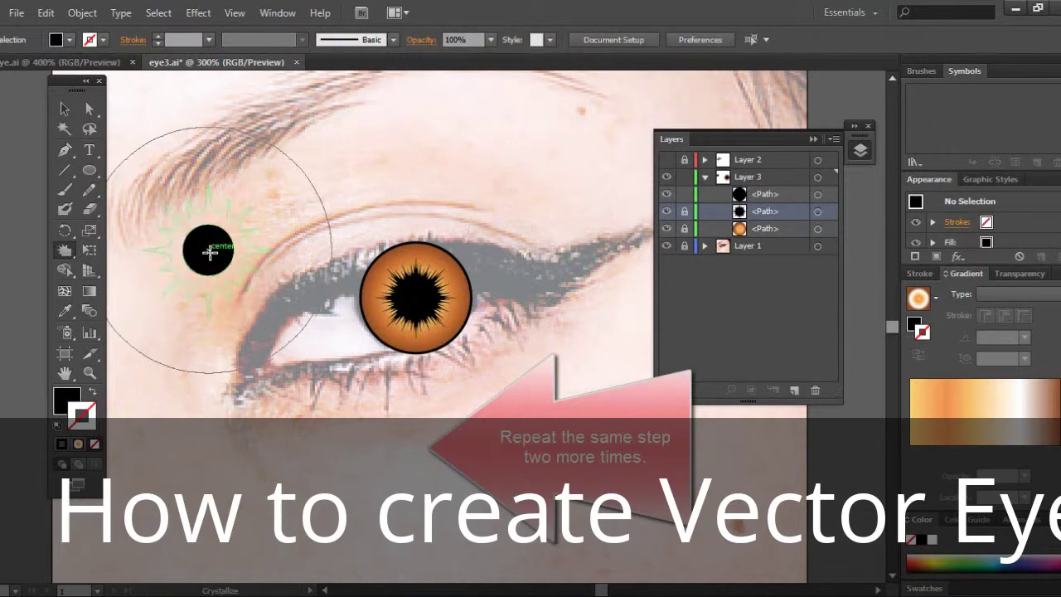
pyautogui.moveTo(209, 252); pyautogui.dragTo(211, 247)
# Change the second crystallized shape's fill to white.
pyautogui.click(65, 108)
pyautogui.click(198, 272)
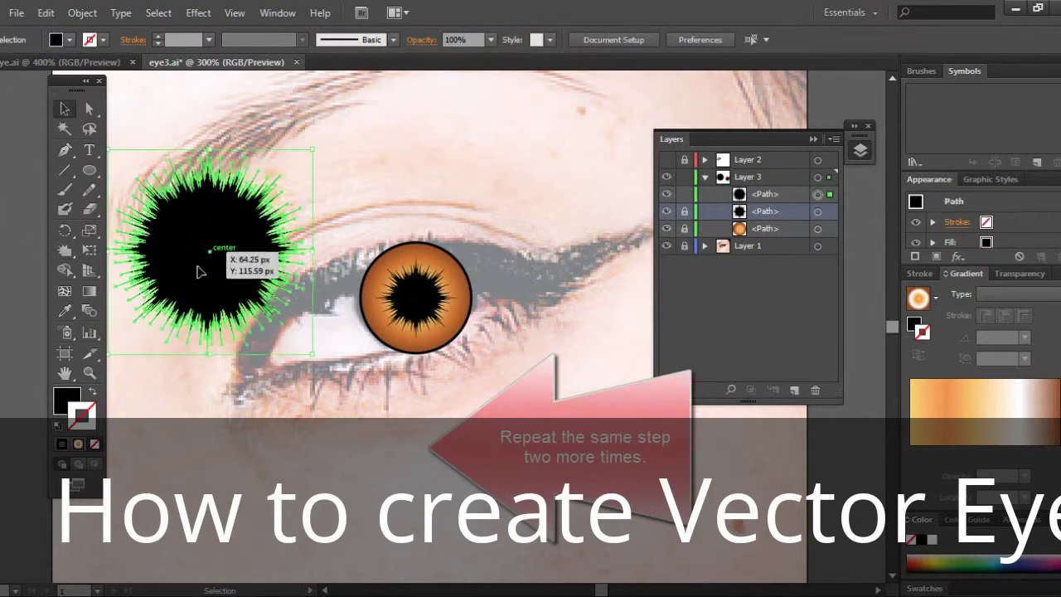
pyautogui.doubleClick(66, 400)
pyautogui.click(377, 201)
pyautogui.click(758, 199)
pyautogui.click(644, 244)
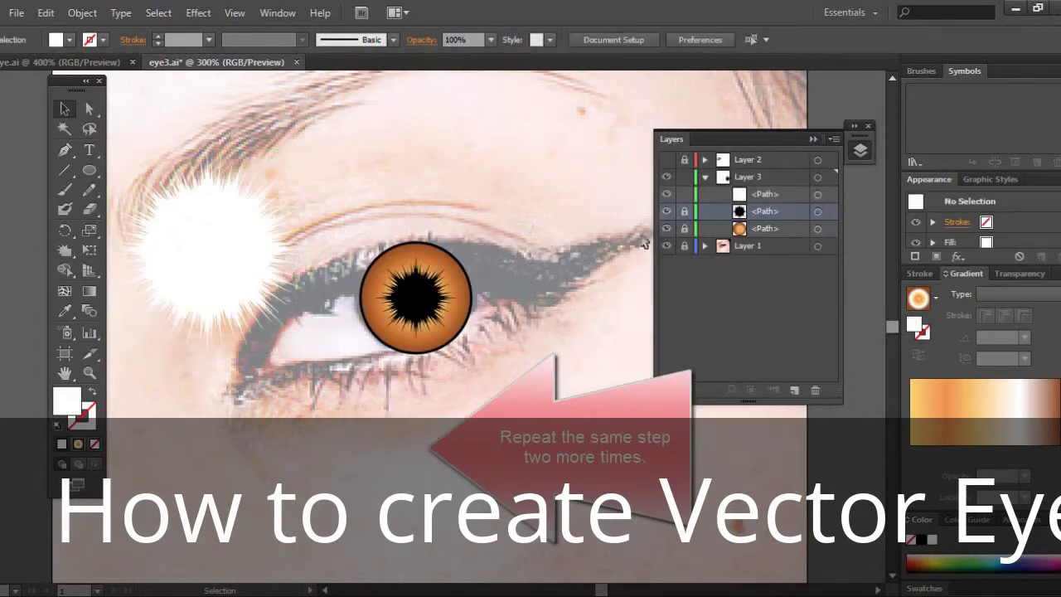
# Scale the white burst to fit over the iris and reorder it beneath the black pupil.
pyautogui.moveTo(217, 232); pyautogui.dragTo(422, 282)
pyautogui.moveTo(515, 402); pyautogui.dragTo(431, 317)
pyautogui.moveTo(365, 268); pyautogui.dragTo(414, 315)
pyautogui.moveTo(475, 355); pyautogui.dragTo(420, 311)
pyautogui.click(543, 310)
pyautogui.moveTo(754, 195); pyautogui.dragTo(756, 219)
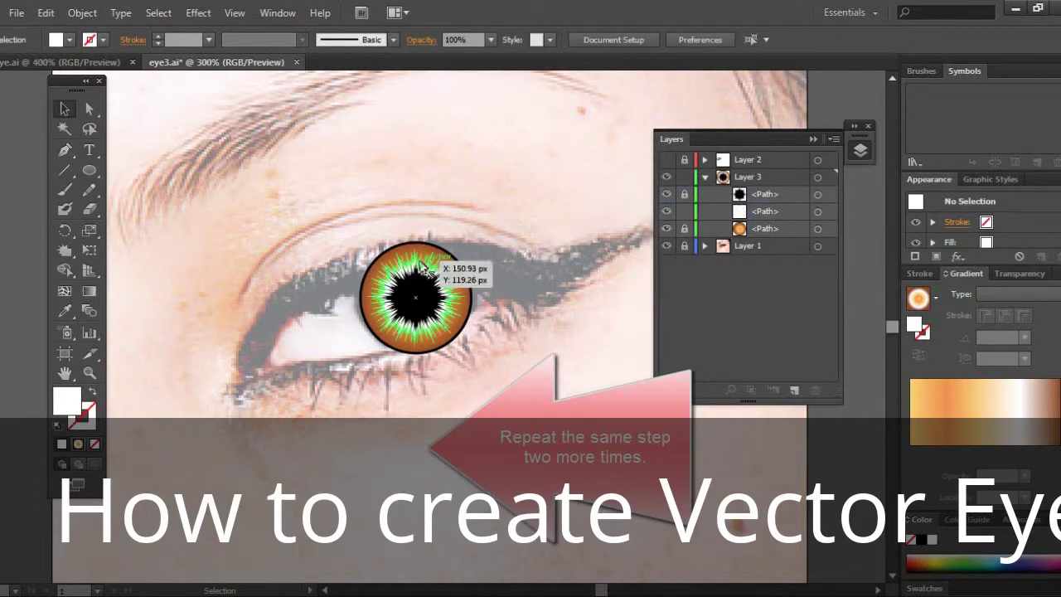
# Rotate the white burst slightly around the pupil.
pyautogui.hotkey('ctrl', '+')
pyautogui.hotkey('ctrl', '+')
pyautogui.click(402, 207)
pyautogui.moveTo(512, 165); pyautogui.dragTo(516, 172)
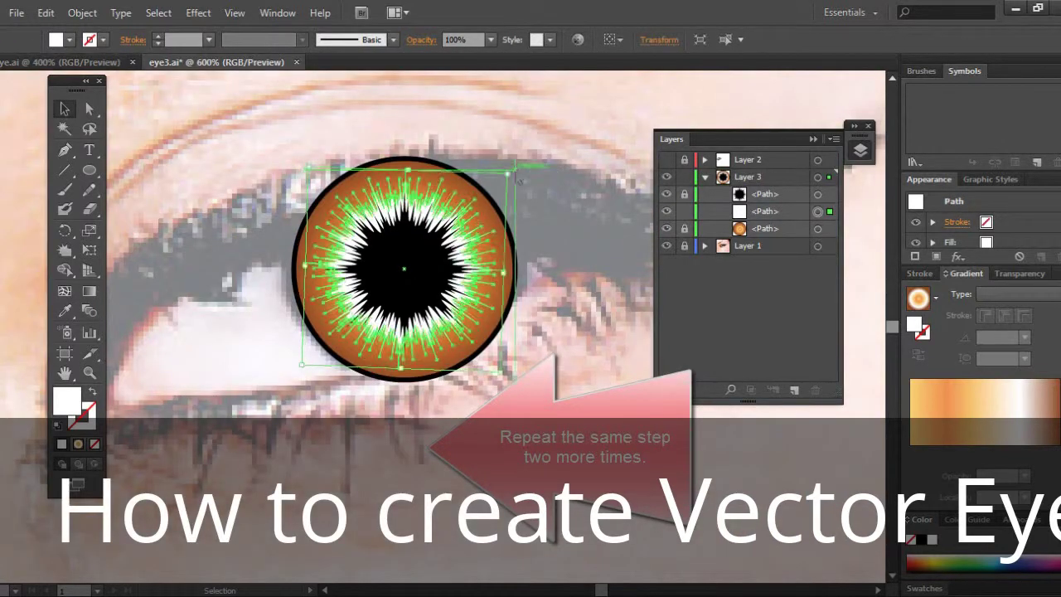
pyautogui.click(489, 143)
pyautogui.click(385, 214)
pyautogui.click(354, 407)
pyautogui.hotkey('ctrl', '-')
pyautogui.hotkey('ctrl', '-')
# Draw and crystallize another white circle, and fit it over the iris beneath the black pupil.
pyautogui.click(65, 251)
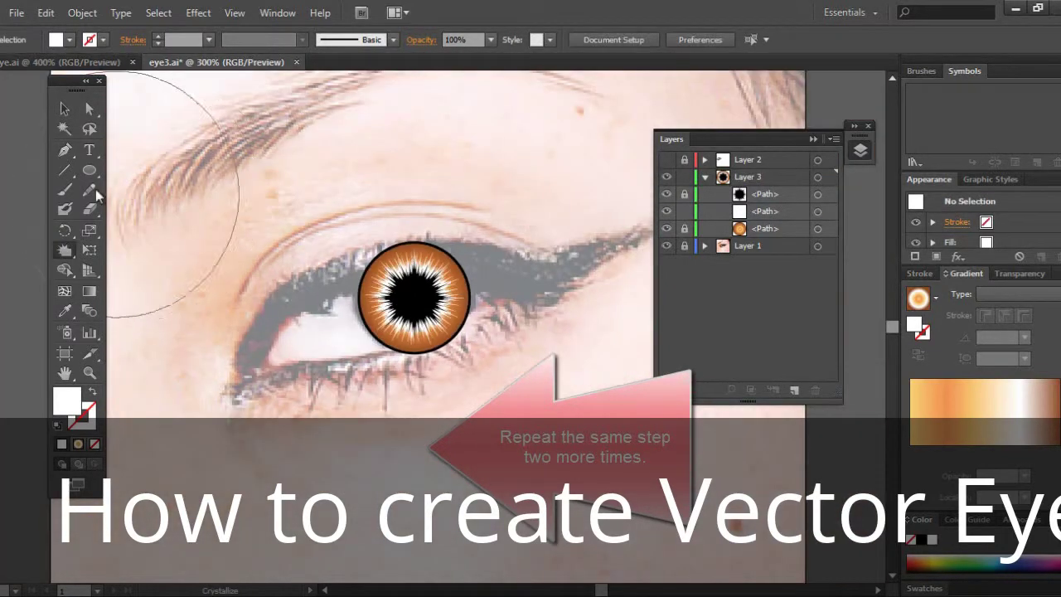
pyautogui.moveTo(88, 167)
pyautogui.mouseDown()
pyautogui.moveTo(241, 264)
pyautogui.moveTo(196, 223)
pyautogui.mouseUp()
pyautogui.click(794, 389)
pyautogui.hotkey('ctrl', 'z')
pyautogui.click(739, 192)
pyautogui.click(747, 177)
pyautogui.click(64, 251)
pyautogui.click(65, 108)
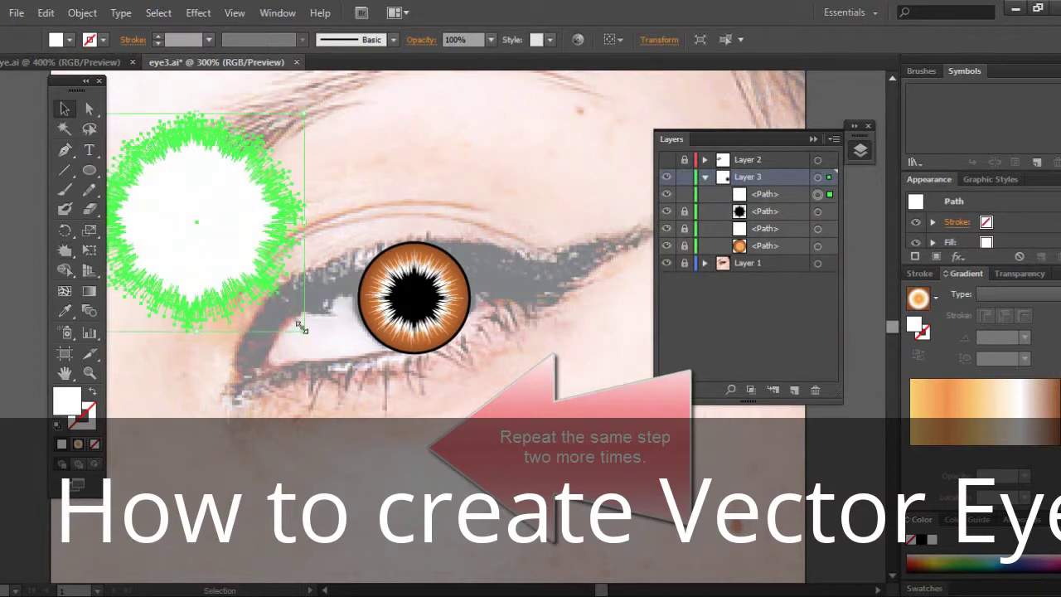
pyautogui.moveTo(150, 170); pyautogui.dragTo(404, 294)
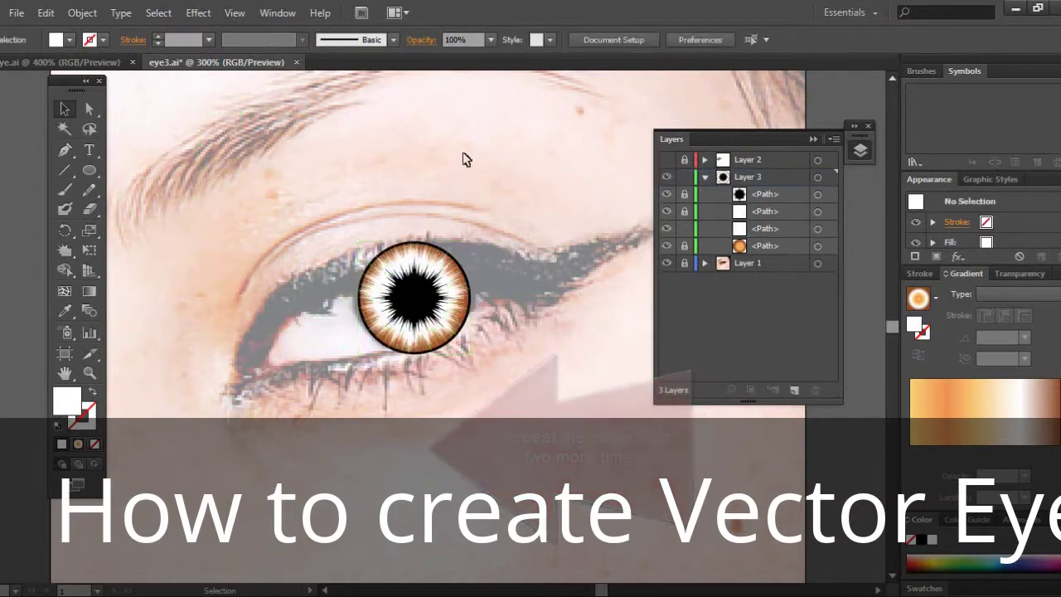
# Lock the upper white burst and fill the last crystallized shape with the orange-to-brown Sky gradient.
pyautogui.click(684, 211)
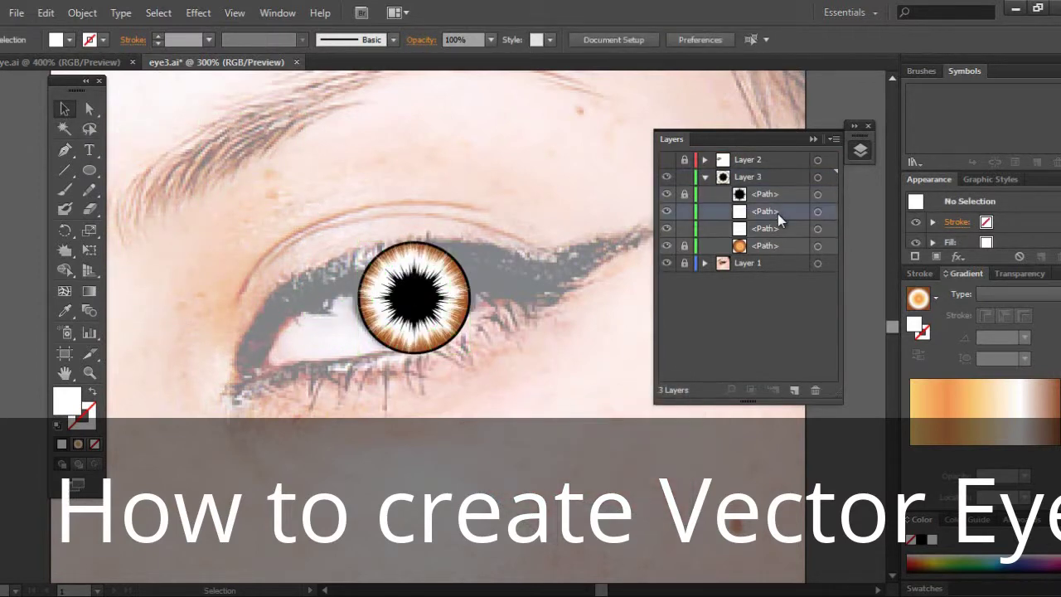
pyautogui.click(819, 210)
pyautogui.click(1013, 273)
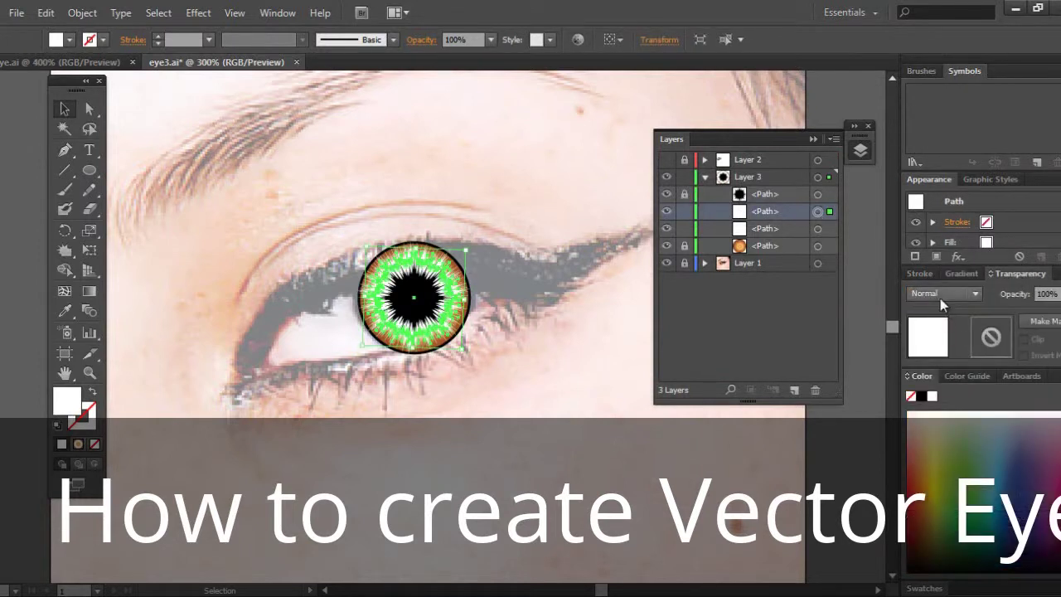
pyautogui.hotkey('ctrl', 'shift', 'a')
pyautogui.click(818, 228)
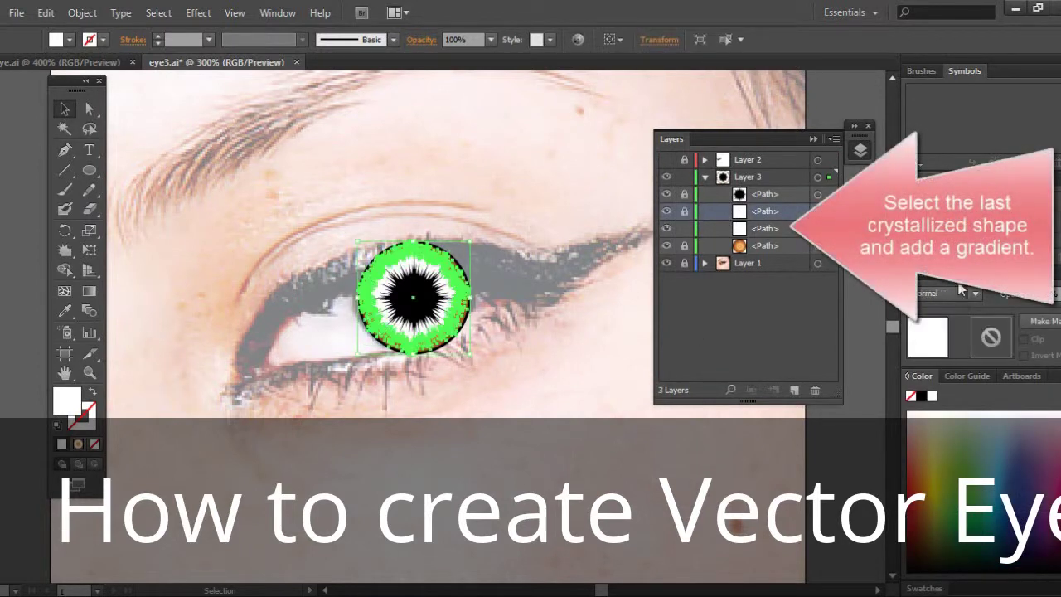
pyautogui.click(958, 277)
pyautogui.click(919, 392)
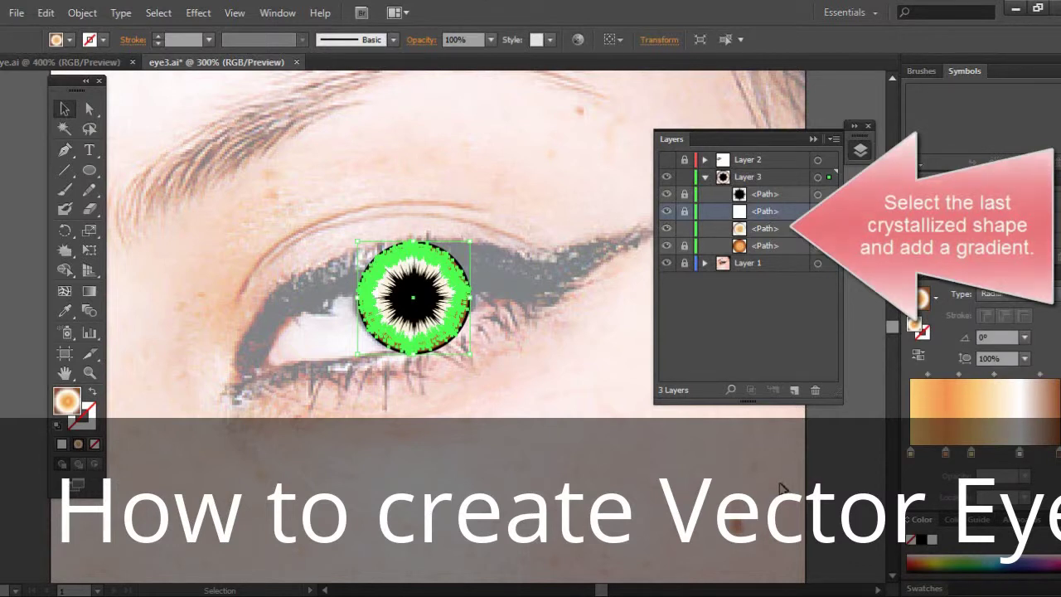
pyautogui.click(936, 588)
pyautogui.click(937, 517)
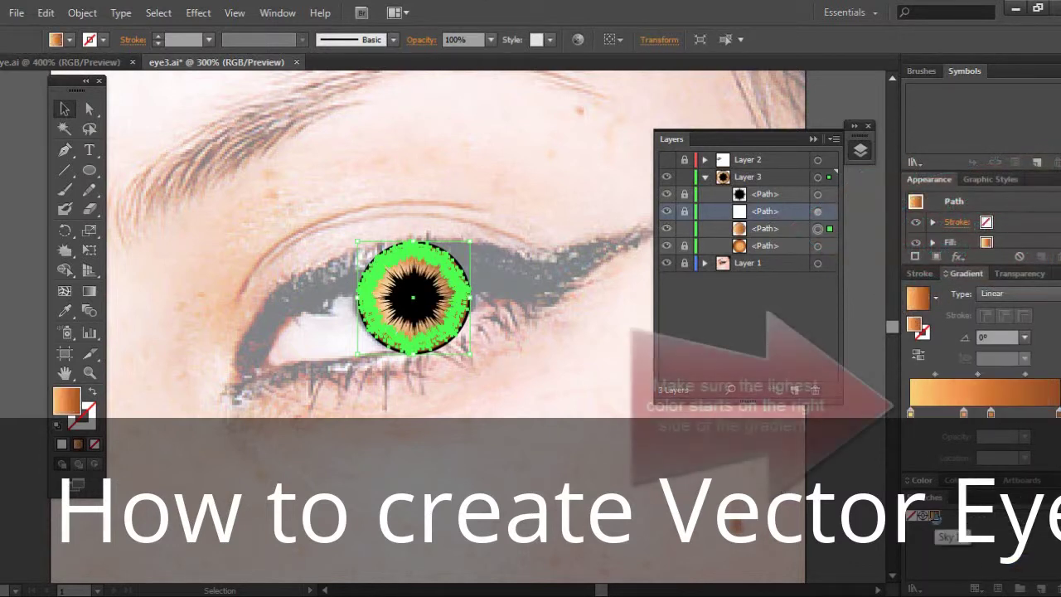
# Swap the end stops of the burst's gradient so it runs from dark brown to the lightest orange.
pyautogui.click(605, 403)
pyautogui.hotkey('ctrl', '+')
pyautogui.hotkey('ctrl', '+')
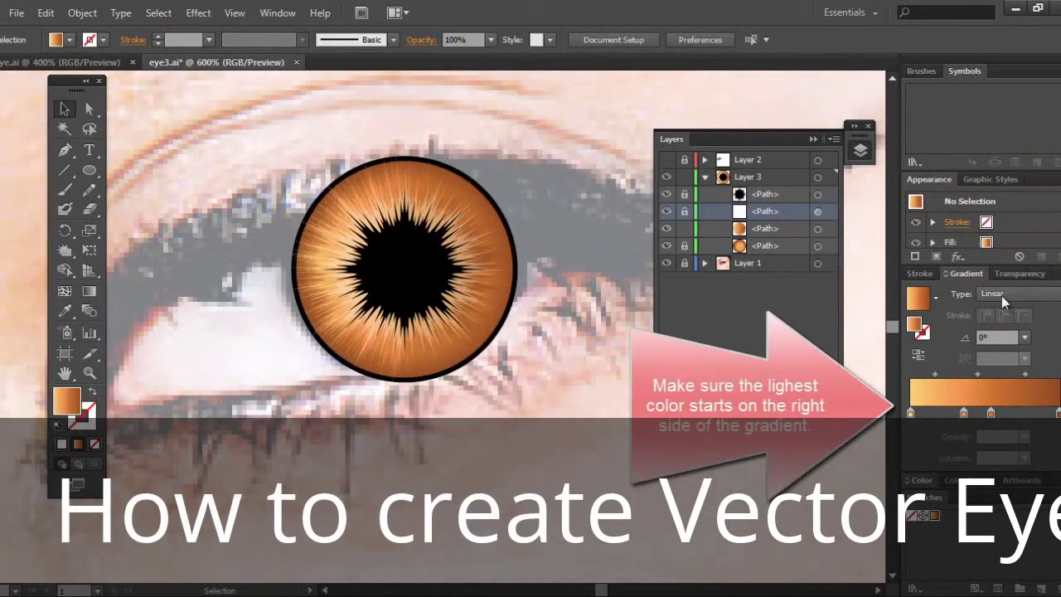
pyautogui.click(818, 228)
pyautogui.moveTo(910, 412)
pyautogui.mouseDown()
pyautogui.moveTo(1048, 419)
pyautogui.moveTo(915, 415)
pyautogui.mouseUp()
pyautogui.moveTo(1046, 416); pyautogui.dragTo(1057, 419)
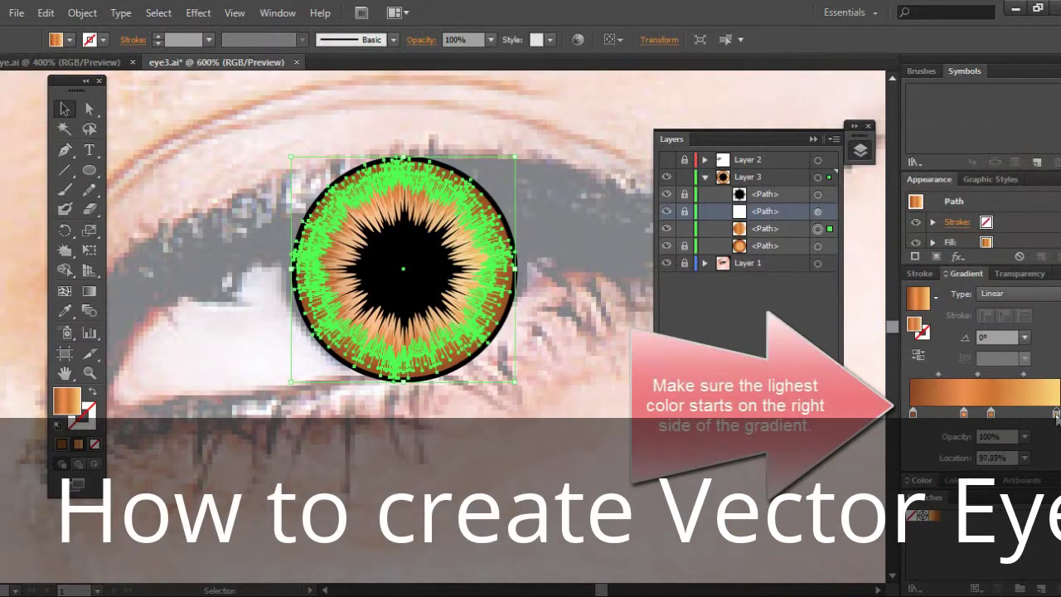
# Set the burst's gradient type to Radial and unlock the paths in Layer 3.
pyautogui.click(984, 297)
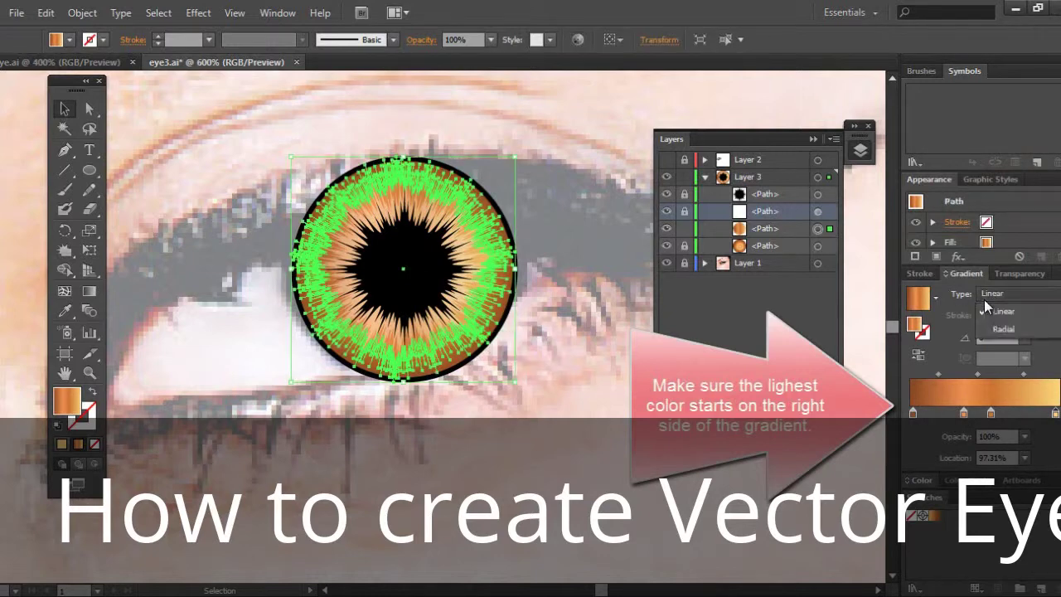
pyautogui.click(1003, 330)
pyautogui.click(684, 228)
pyautogui.moveTo(685, 194); pyautogui.dragTo(686, 247)
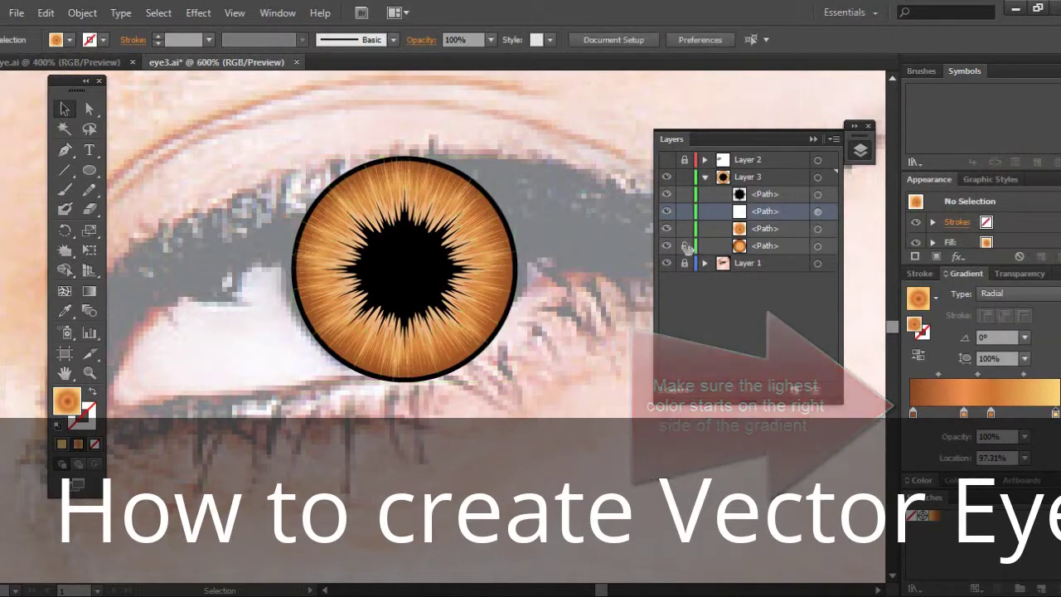
pyautogui.hotkey('ctrl', '-')
pyautogui.moveTo(575, 379); pyautogui.dragTo(296, 232)
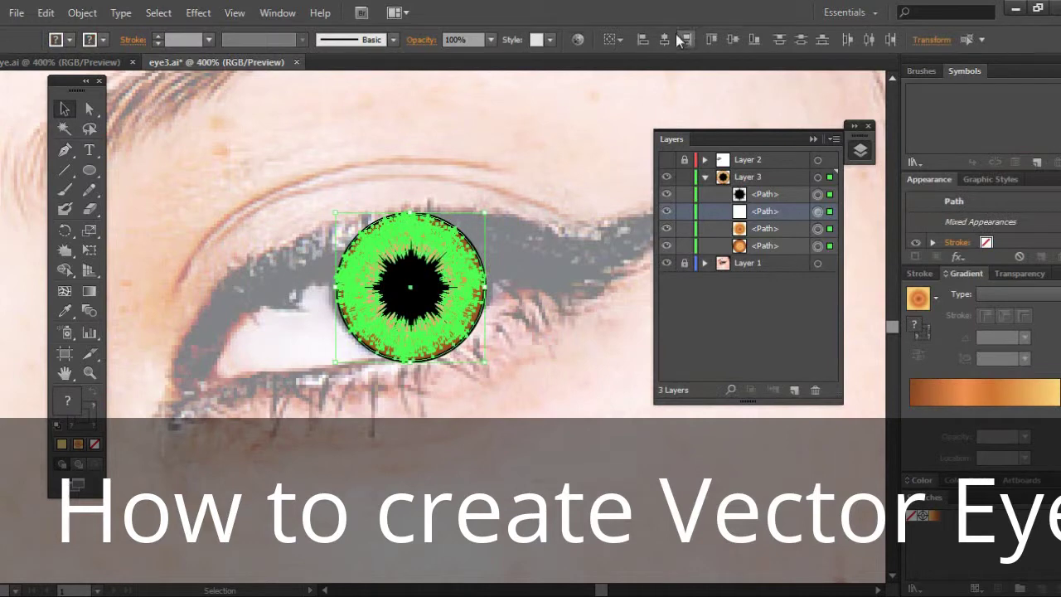
pyautogui.click(570, 161)
pyautogui.click(406, 305)
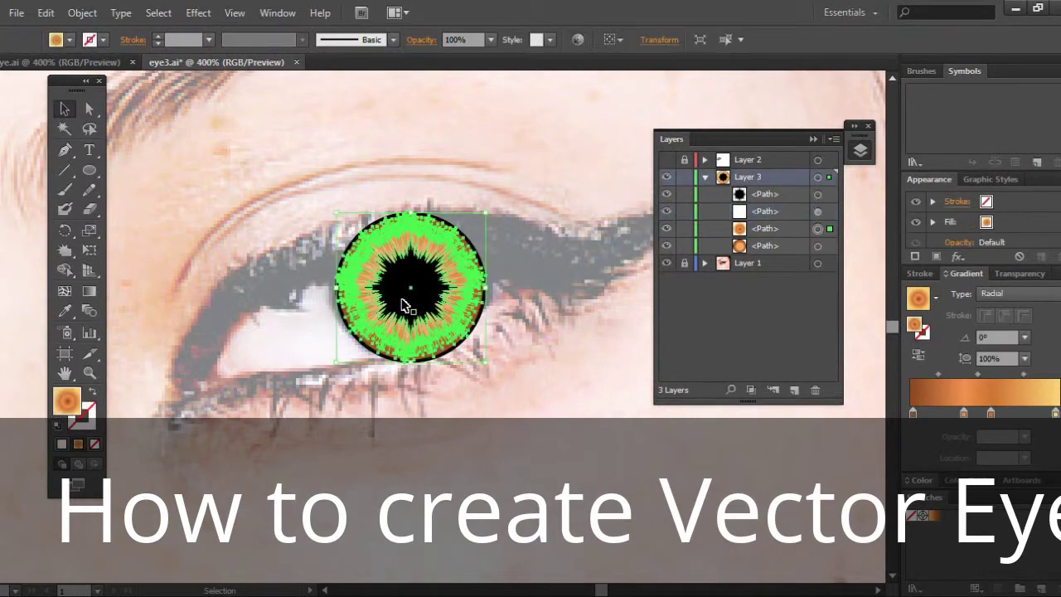
pyautogui.click(544, 385)
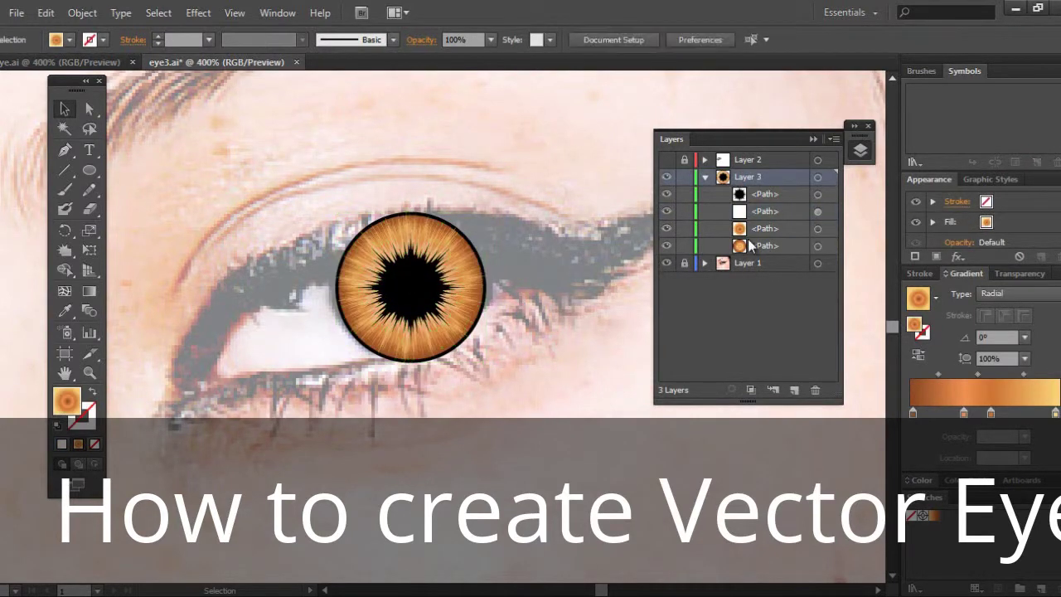
# Set the blending mode of the orange gradient burst in Layer 3 to Soft Light and save the document.
pyautogui.click(817, 229)
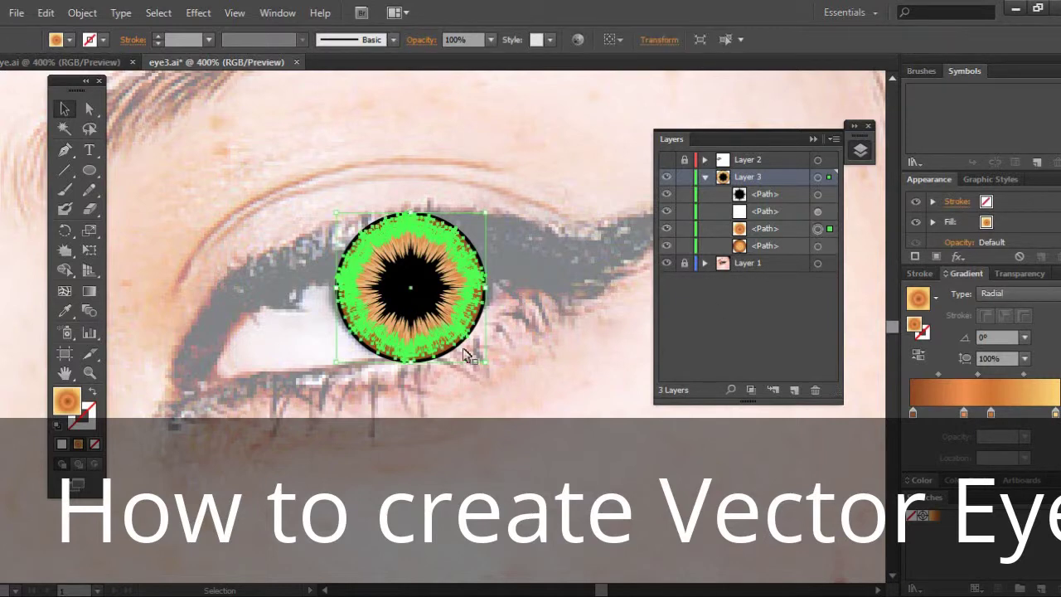
pyautogui.click(1017, 275)
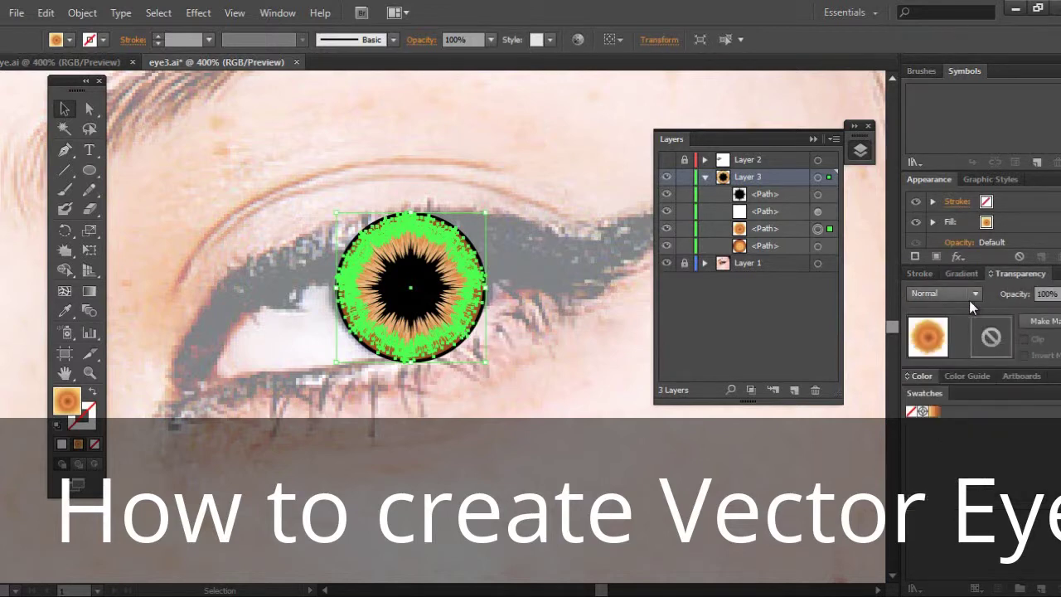
pyautogui.click(969, 299)
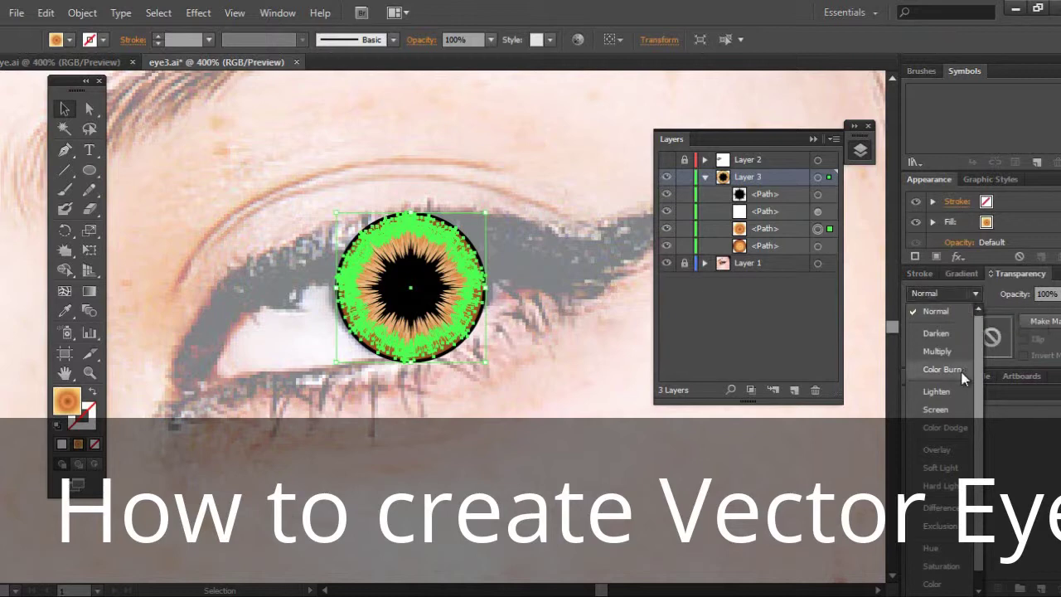
pyautogui.click(947, 470)
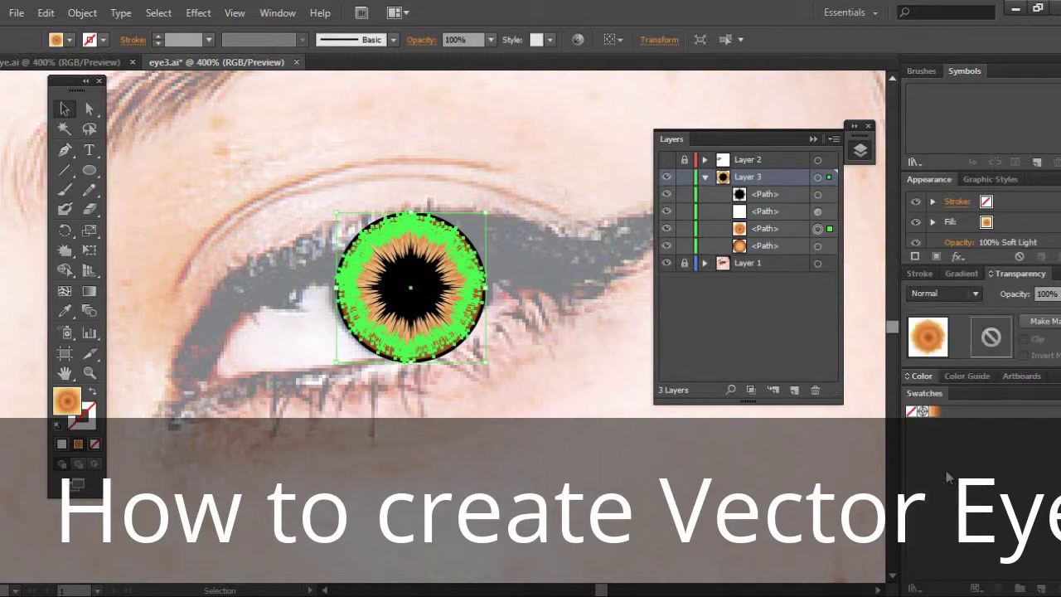
pyautogui.click(663, 457)
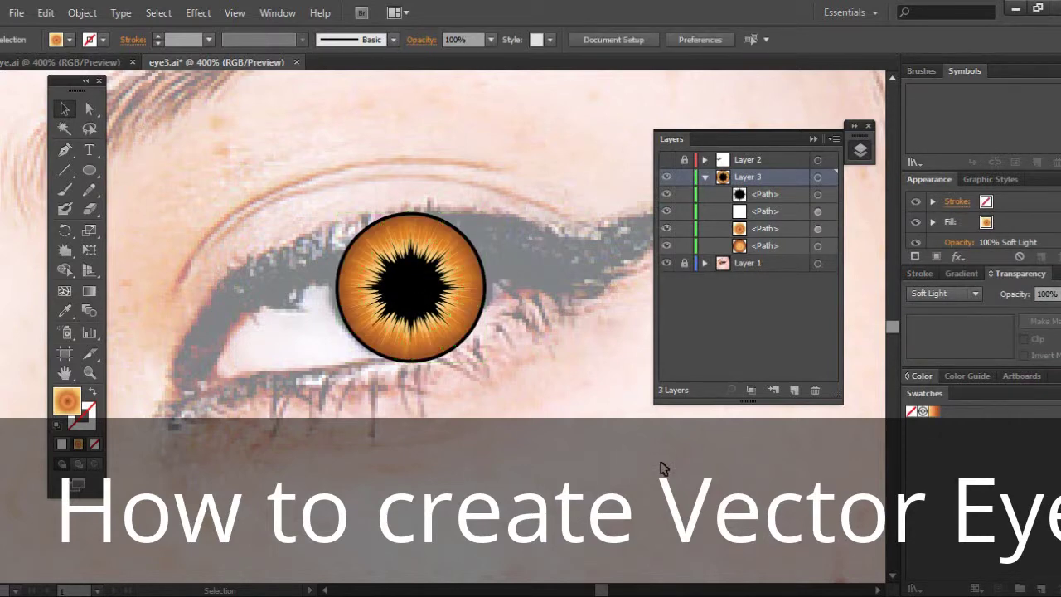
pyautogui.hotkey('ctrl', '+')
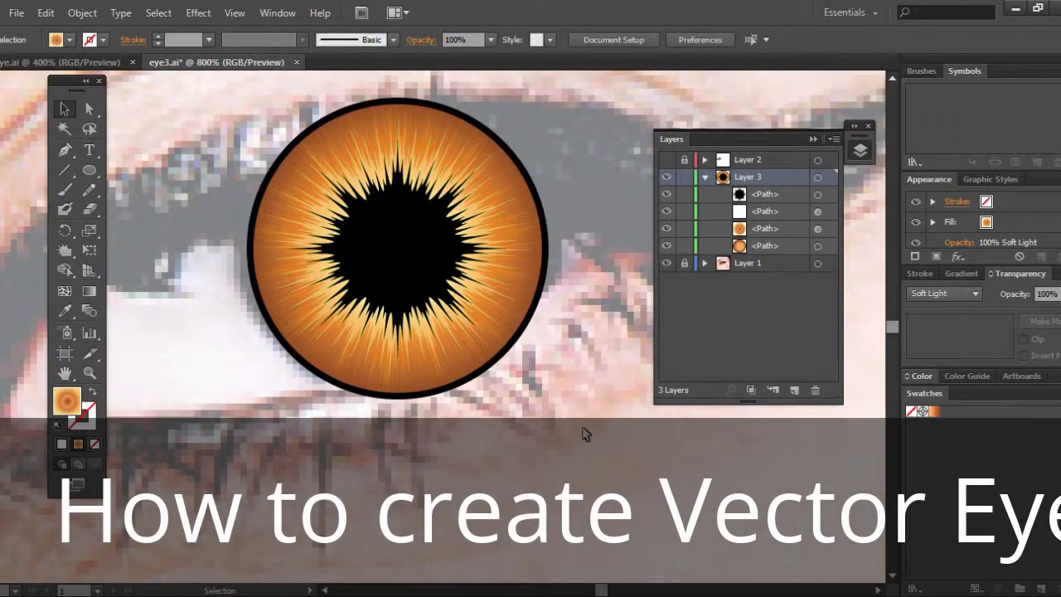
pyautogui.hotkey('ctrl', 's')
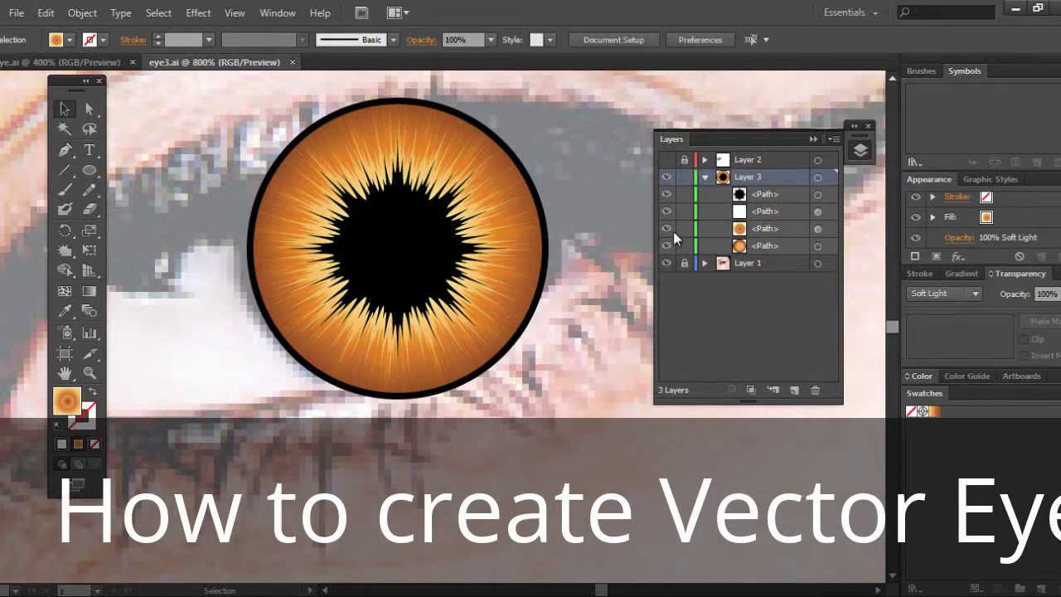
# Add a new layer above Layer 3 and activate the Pen tool for tracing the whole eye.
pyautogui.click(793, 391)
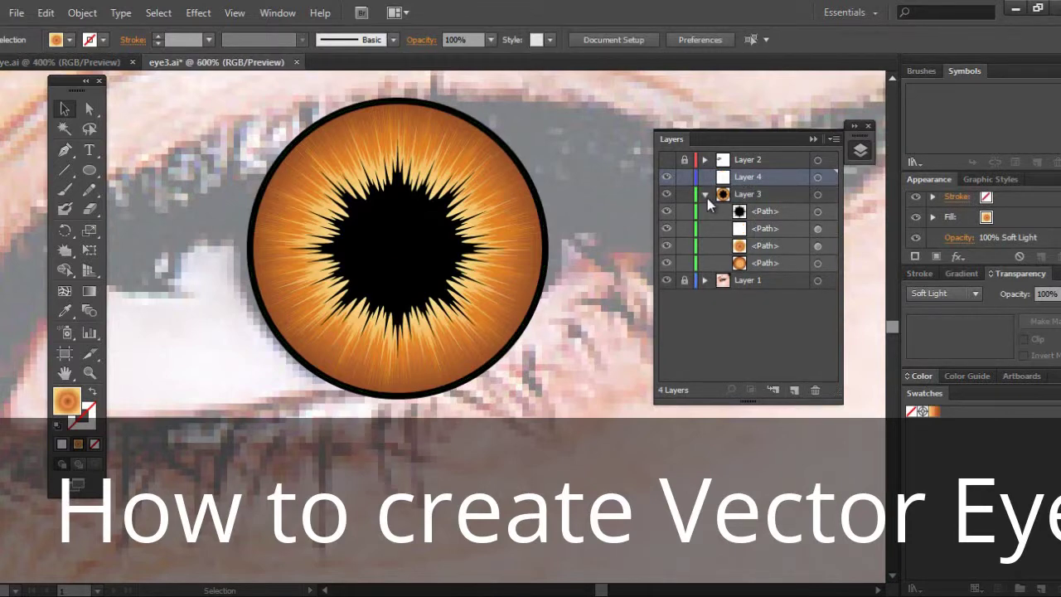
pyautogui.hotkey('ctrl', '-')
pyautogui.hotkey('ctrl', '-')
pyautogui.hotkey('ctrl', '-')
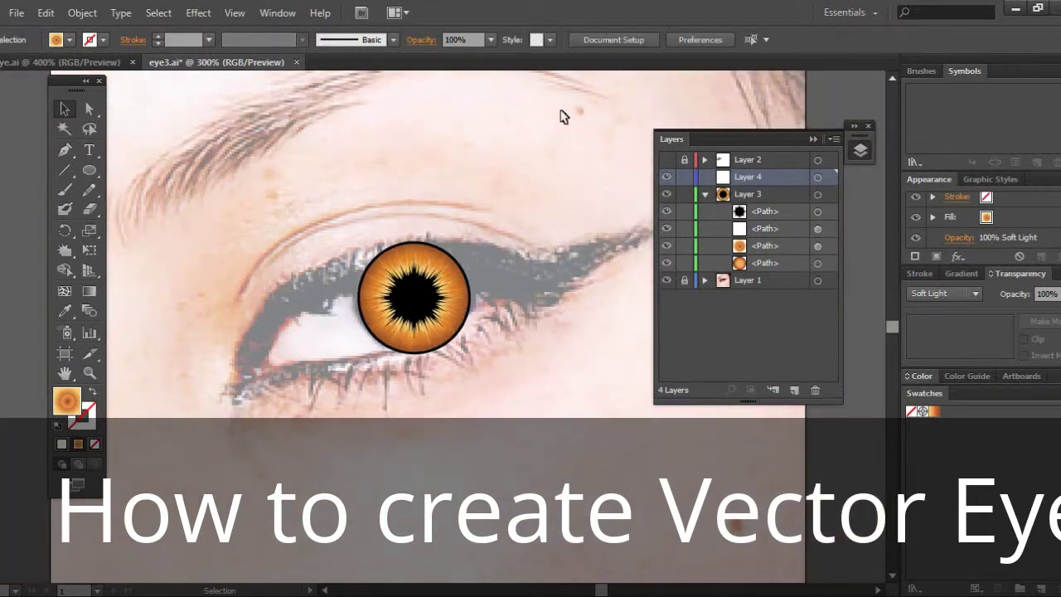
pyautogui.click(71, 149)
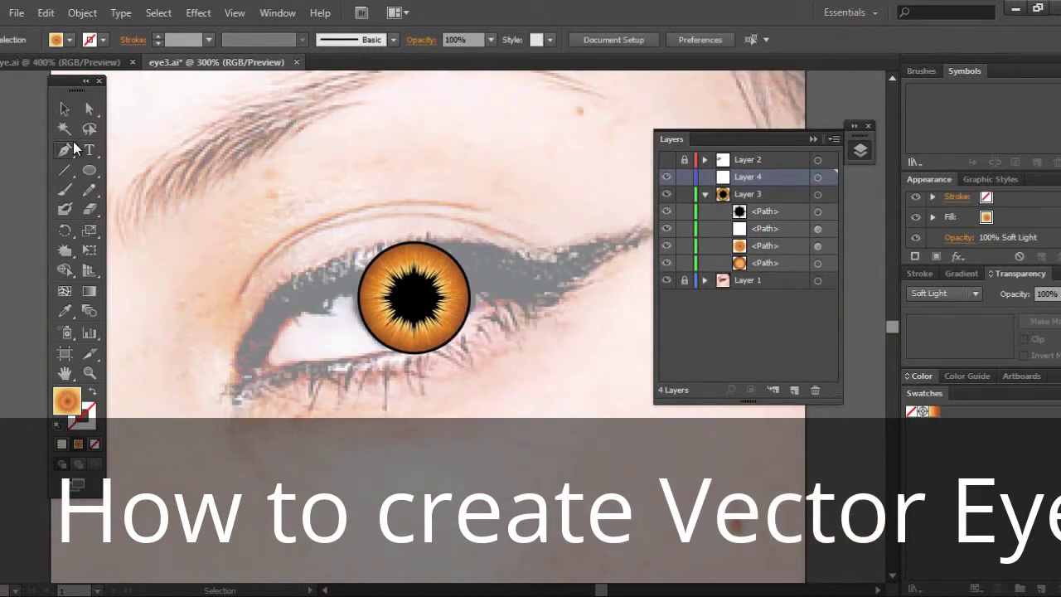
pyautogui.click(103, 152)
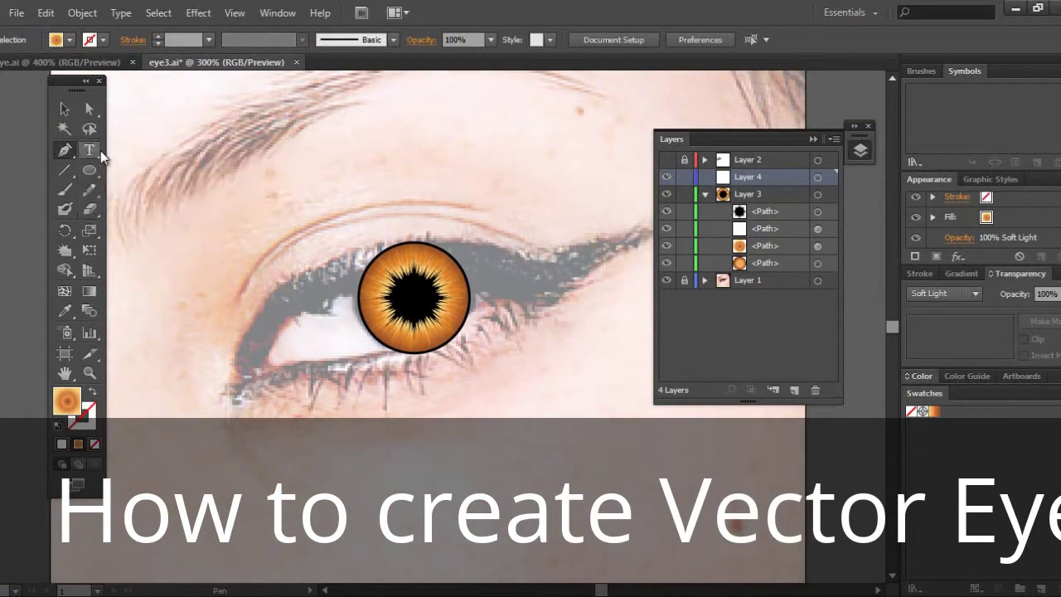
# Change the fill from the orange gradient to pure black (000000).
pyautogui.doubleClick(81, 404)
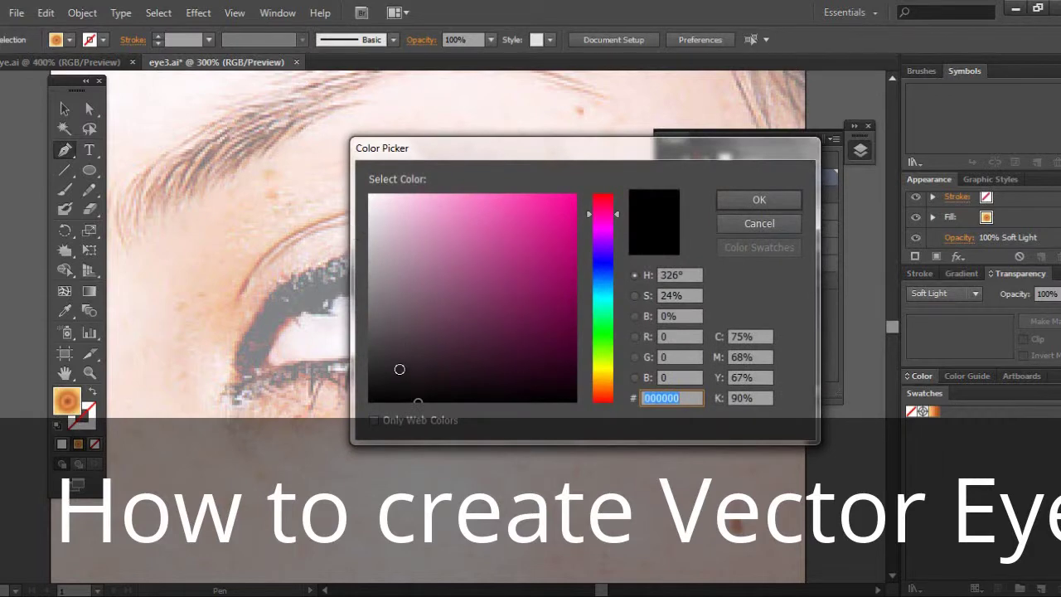
pyautogui.moveTo(381, 395); pyautogui.dragTo(369, 406)
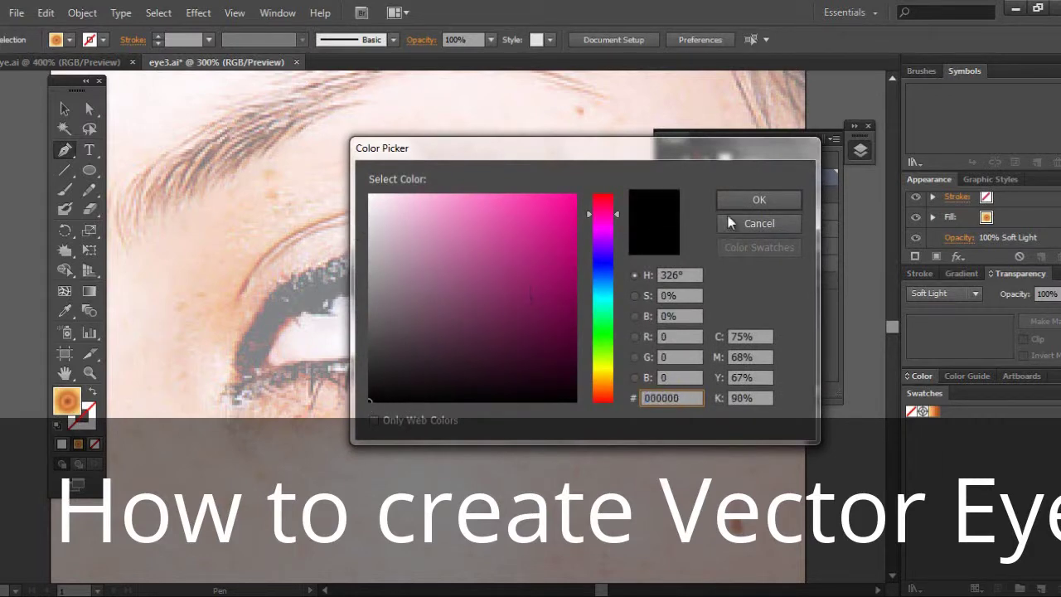
pyautogui.click(757, 199)
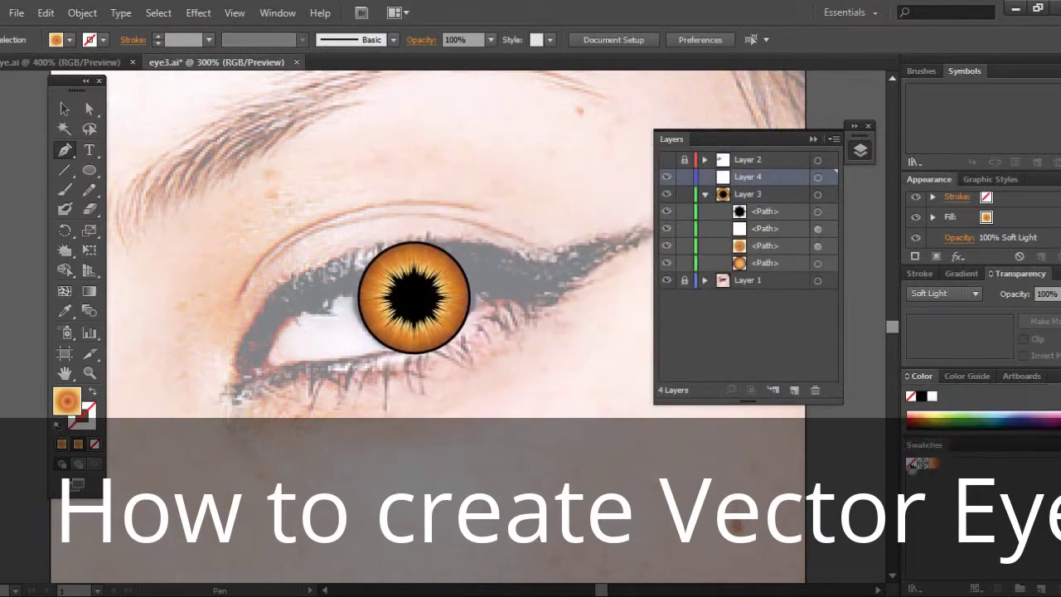
pyautogui.click(920, 396)
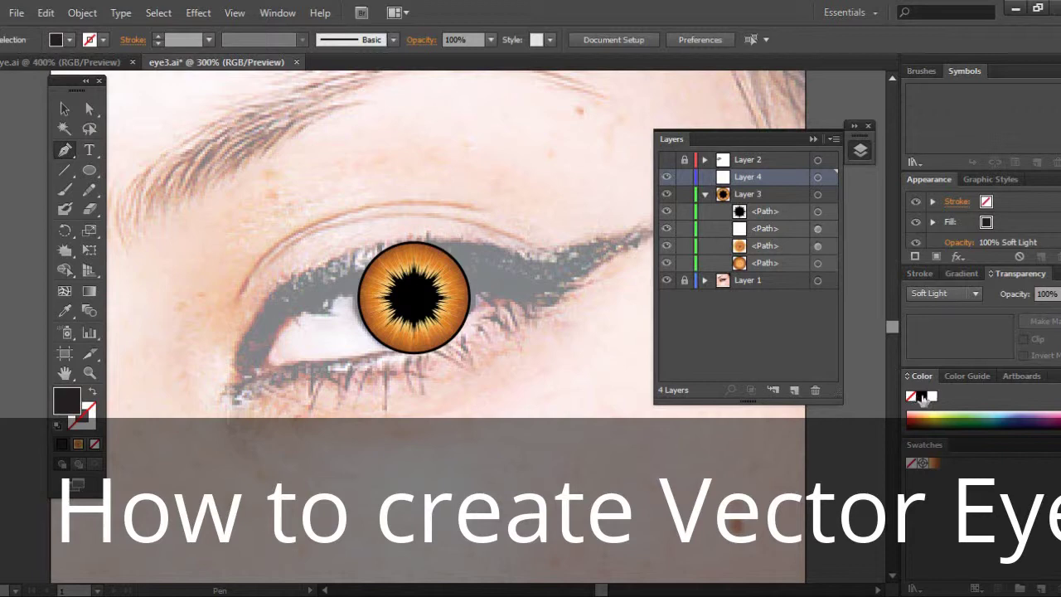
pyautogui.doubleClick(56, 404)
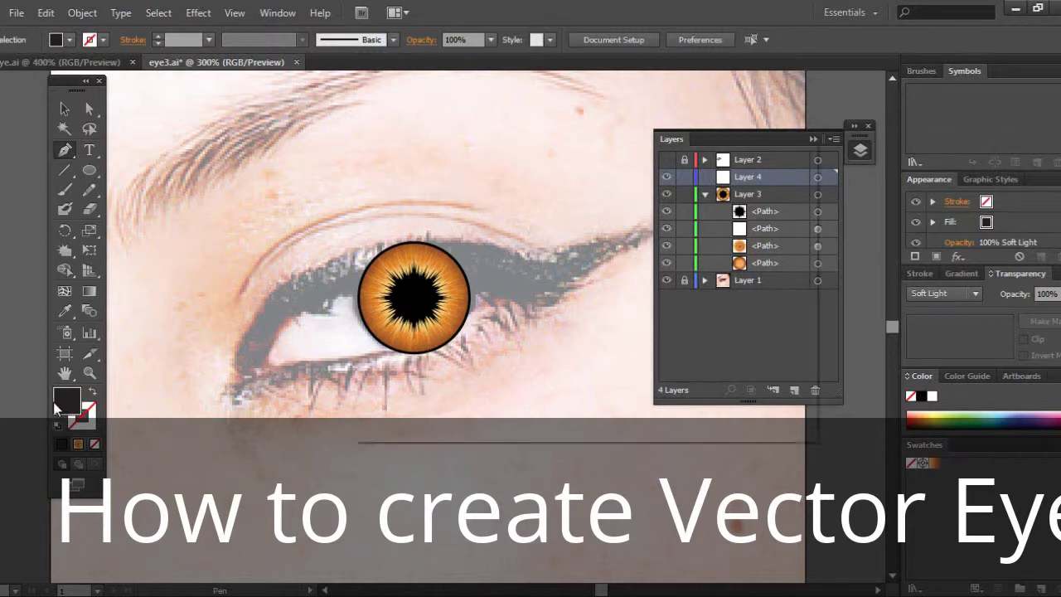
pyautogui.moveTo(387, 401); pyautogui.dragTo(373, 418)
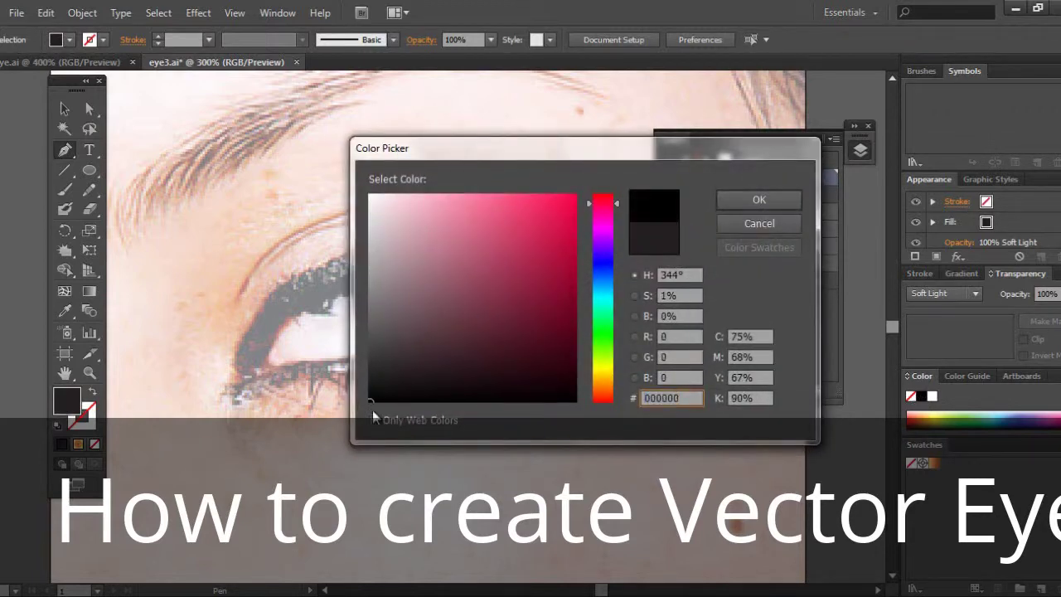
pyautogui.click(775, 201)
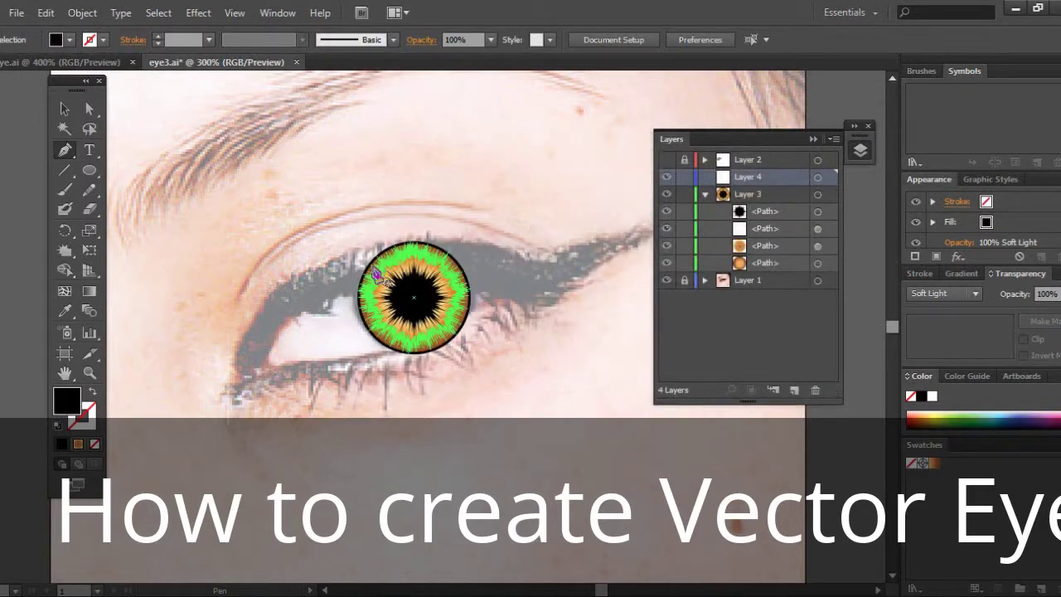
# Draw the lower edge of the upper eyeliner from the inner eye corner over the iris to the outer corner, shortening the end handle.
pyautogui.click(242, 387)
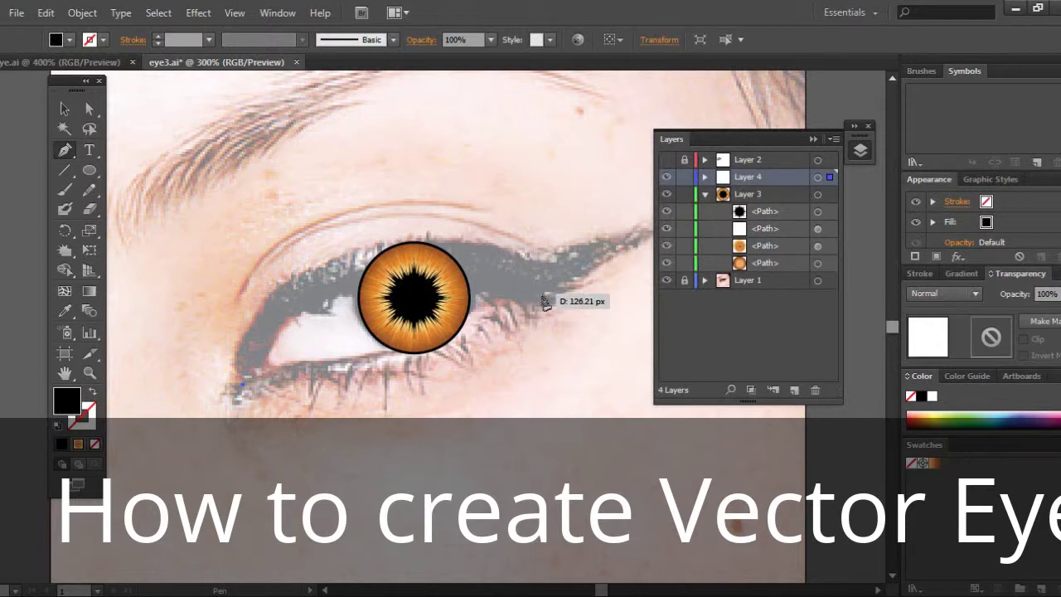
pyautogui.moveTo(541, 294); pyautogui.dragTo(618, 302)
pyautogui.moveTo(668, 331); pyautogui.dragTo(766, 360)
pyautogui.hotkey('ctrl', '-')
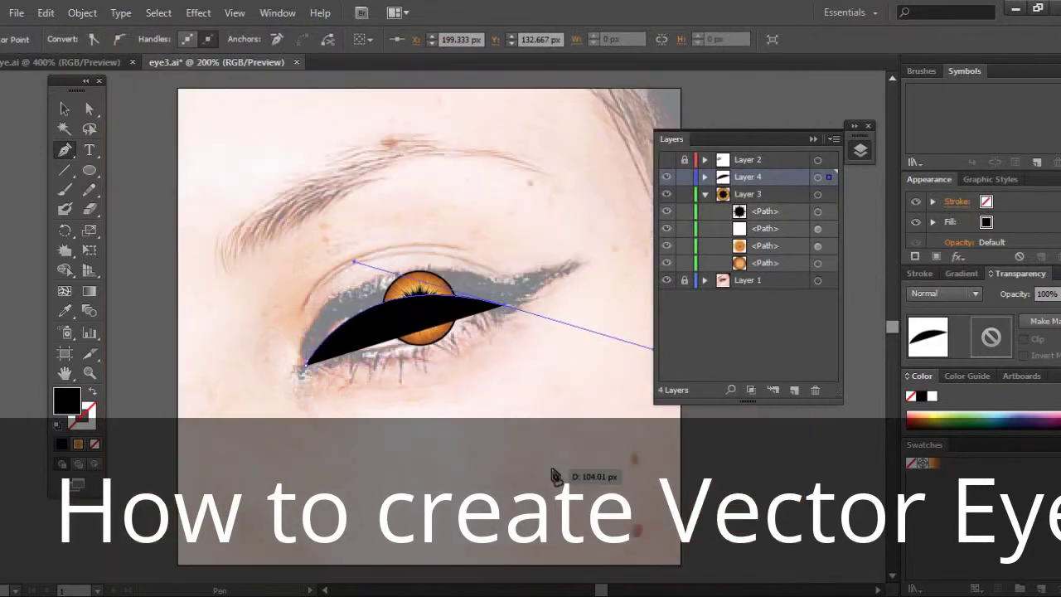
pyautogui.click(816, 141)
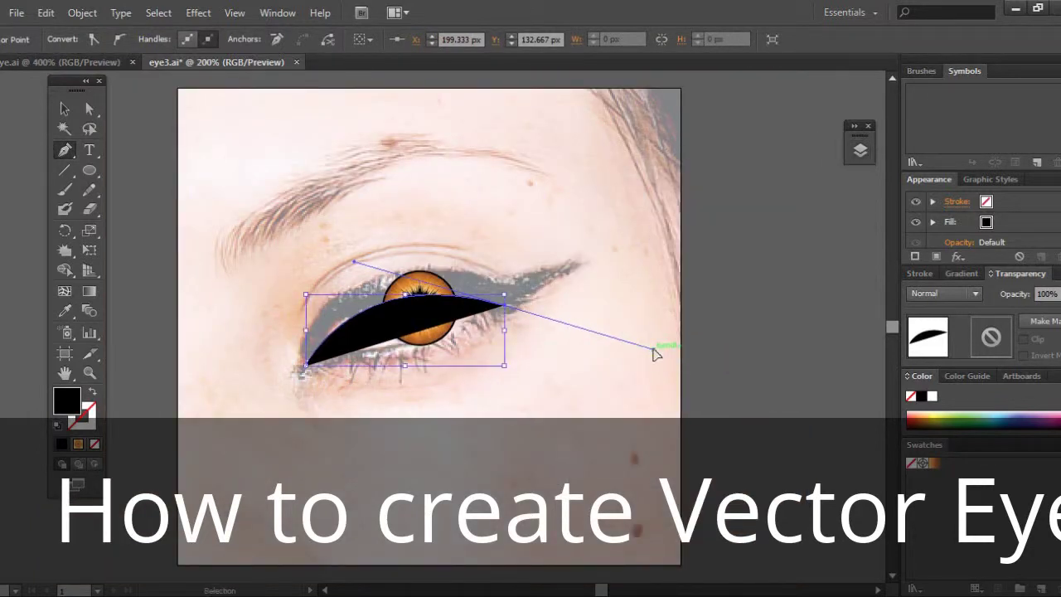
pyautogui.moveTo(657, 350); pyautogui.dragTo(541, 317)
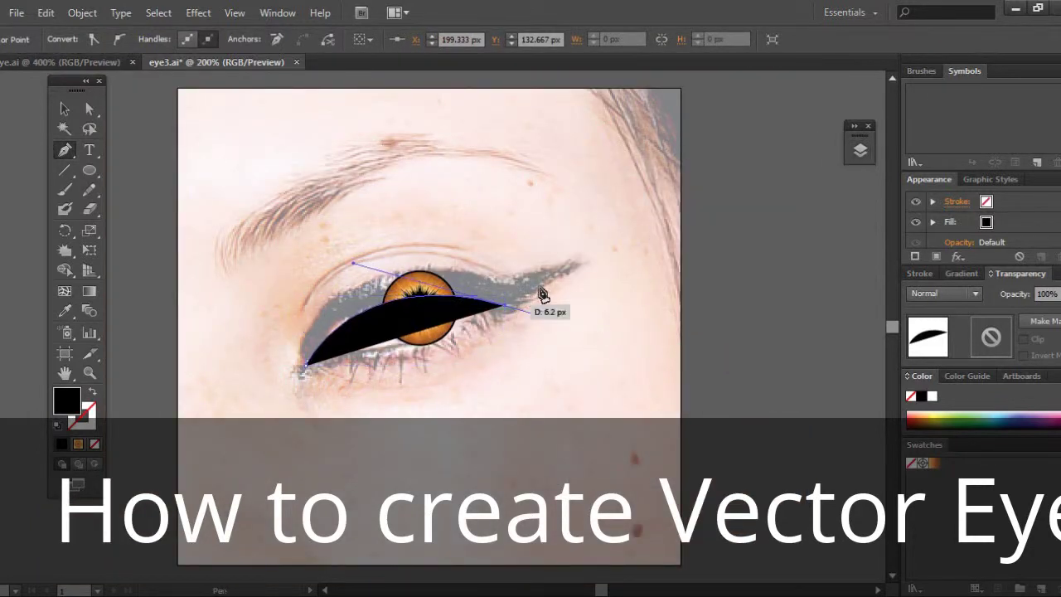
# Extend the eyeliner to the wing tip and close the shape along the upper lash line at the inner corner.
pyautogui.click(574, 270)
pyautogui.moveTo(576, 269); pyautogui.dragTo(581, 264)
pyautogui.moveTo(503, 282); pyautogui.dragTo(465, 279)
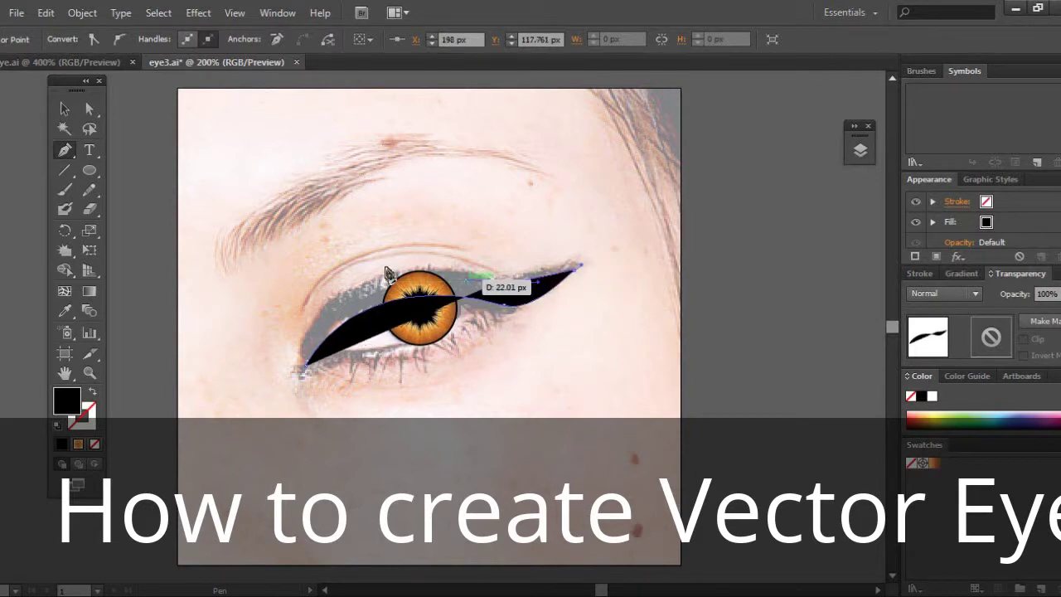
pyautogui.moveTo(307, 366); pyautogui.dragTo(237, 514)
pyautogui.click(64, 109)
pyautogui.click(253, 202)
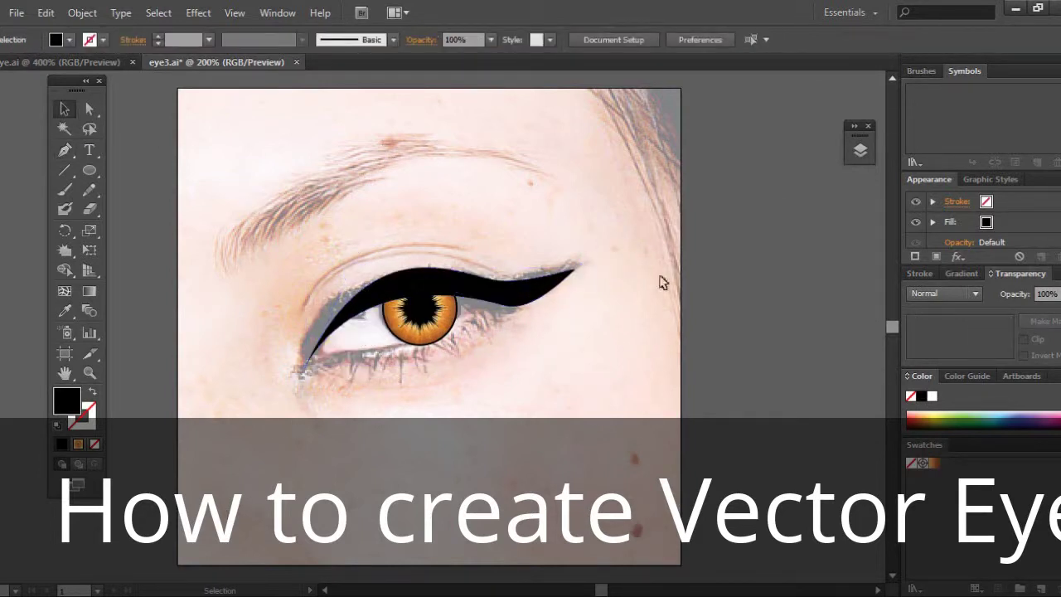
# Set the Pen tool to draw with a black stroke and no fill.
pyautogui.hotkey('ctrl', '+')
pyautogui.hotkey('ctrl', '+')
pyautogui.click(65, 150)
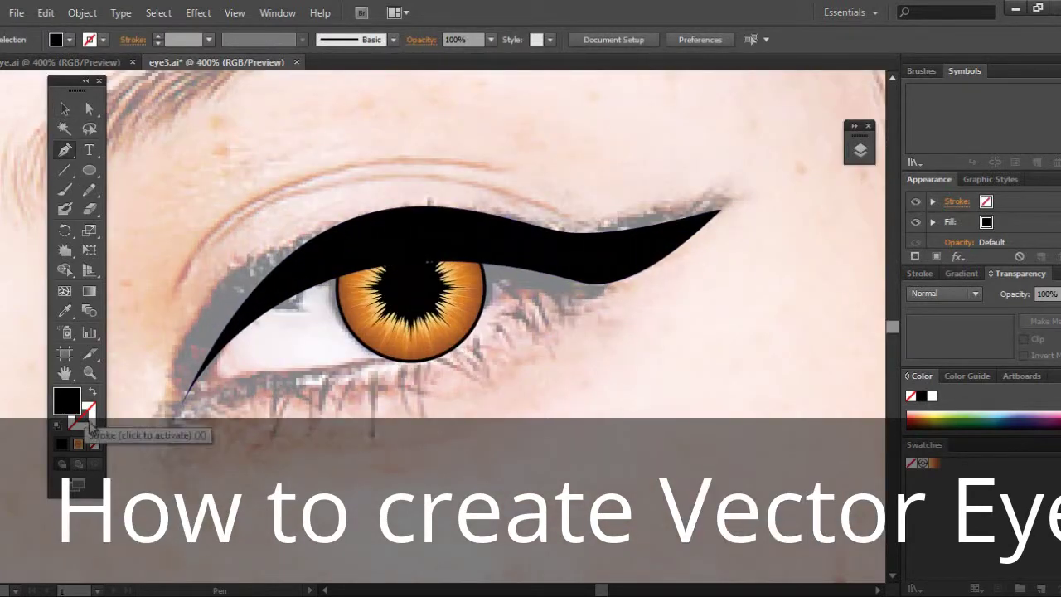
pyautogui.click(88, 413)
pyautogui.click(62, 445)
pyautogui.click(62, 414)
pyautogui.click(95, 445)
# Trace the lower lid with a 1 pt black line from the inner corner, under the iris, up toward the outer corner.
pyautogui.click(193, 387)
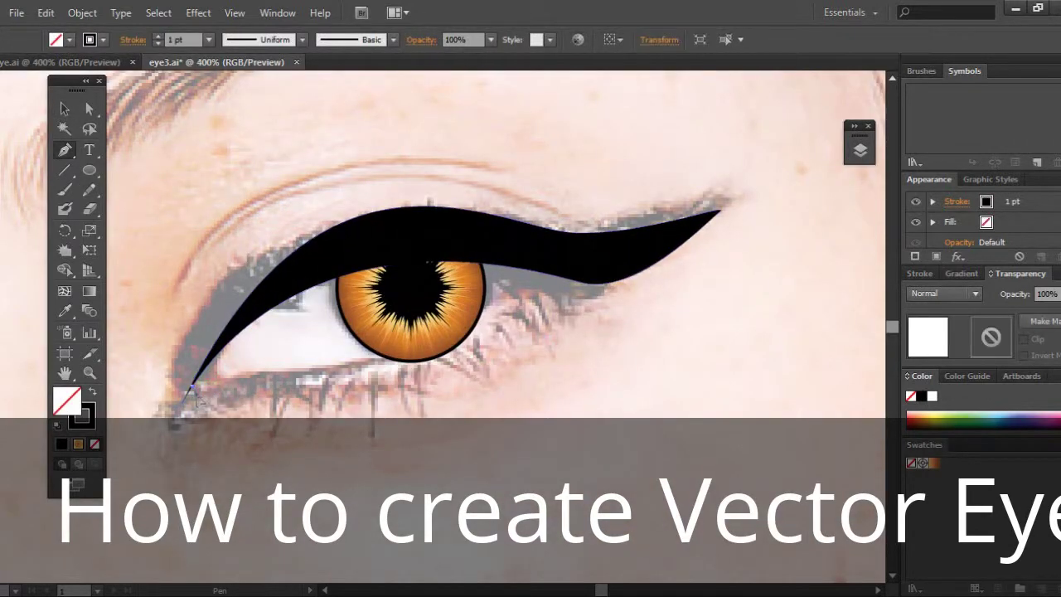
pyautogui.moveTo(195, 396); pyautogui.dragTo(242, 377)
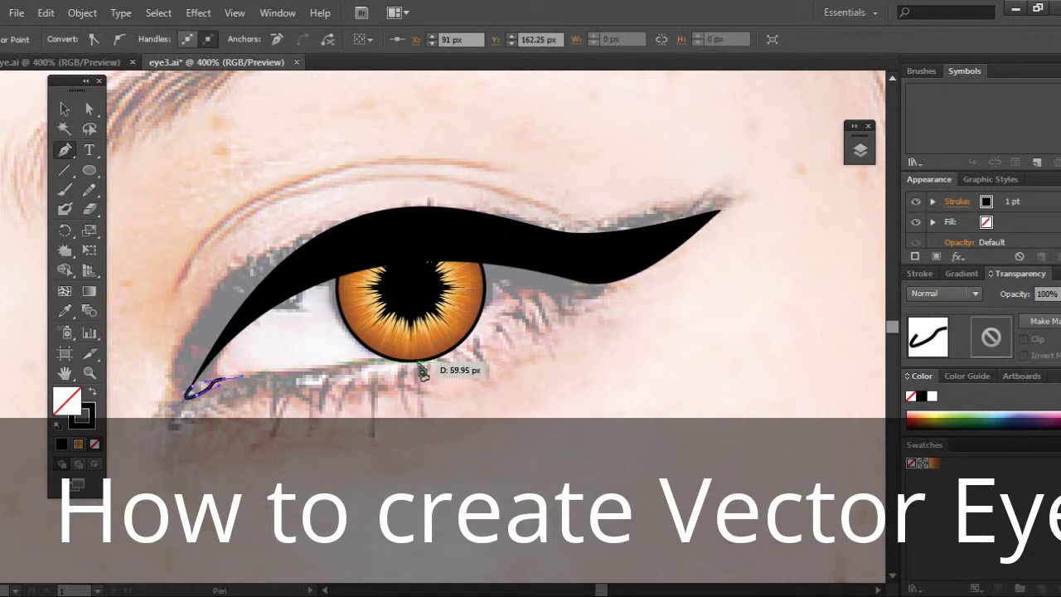
pyautogui.moveTo(538, 289)
pyautogui.mouseDown()
pyautogui.moveTo(656, 164)
pyautogui.moveTo(592, 182)
pyautogui.moveTo(602, 175)
pyautogui.moveTo(601, 184)
pyautogui.mouseUp()
pyautogui.click(65, 110)
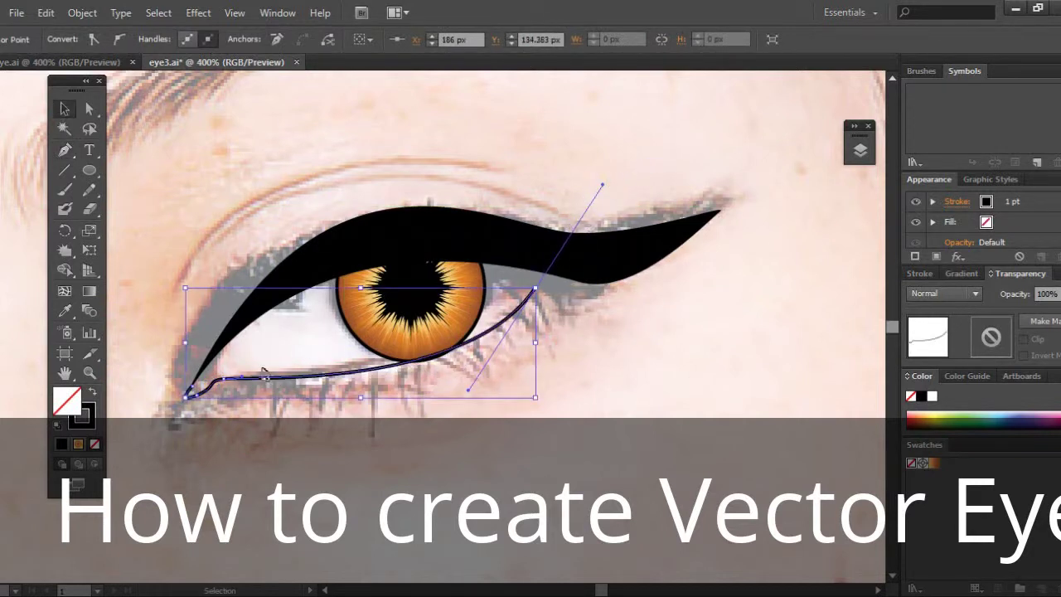
pyautogui.click(256, 370)
# Draw a second curved line just above the lower lid line, starting on it and crossing the iris toward the outer corner.
pyautogui.click(67, 150)
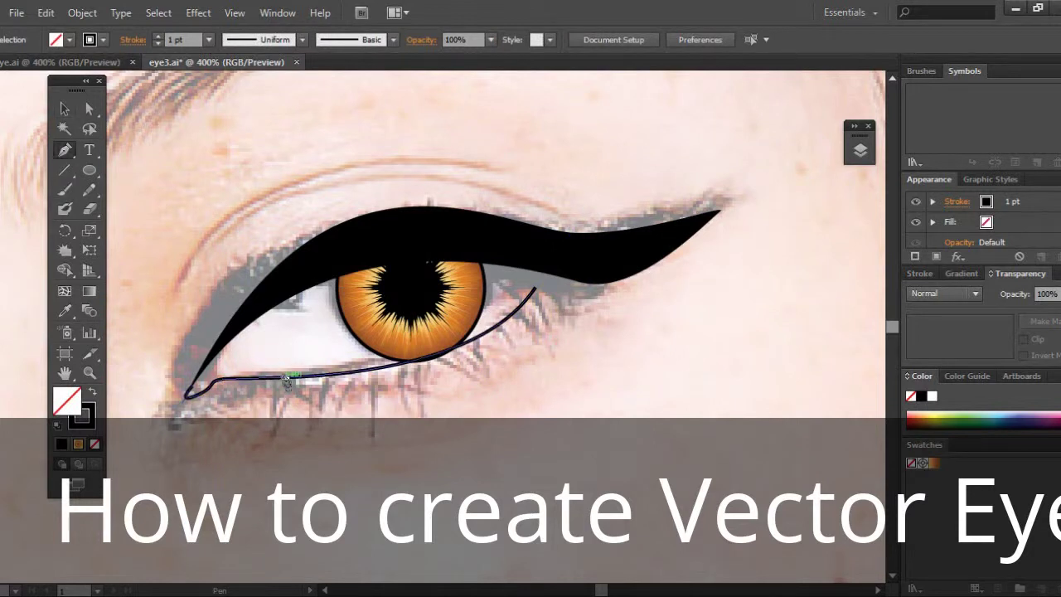
pyautogui.click(286, 378)
pyautogui.moveTo(497, 301); pyautogui.dragTo(559, 232)
pyautogui.click(65, 110)
# Select all iris shapes in Layer 3, scale them down slightly and reposition them to rest on the inner lower lid line.
pyautogui.click(859, 150)
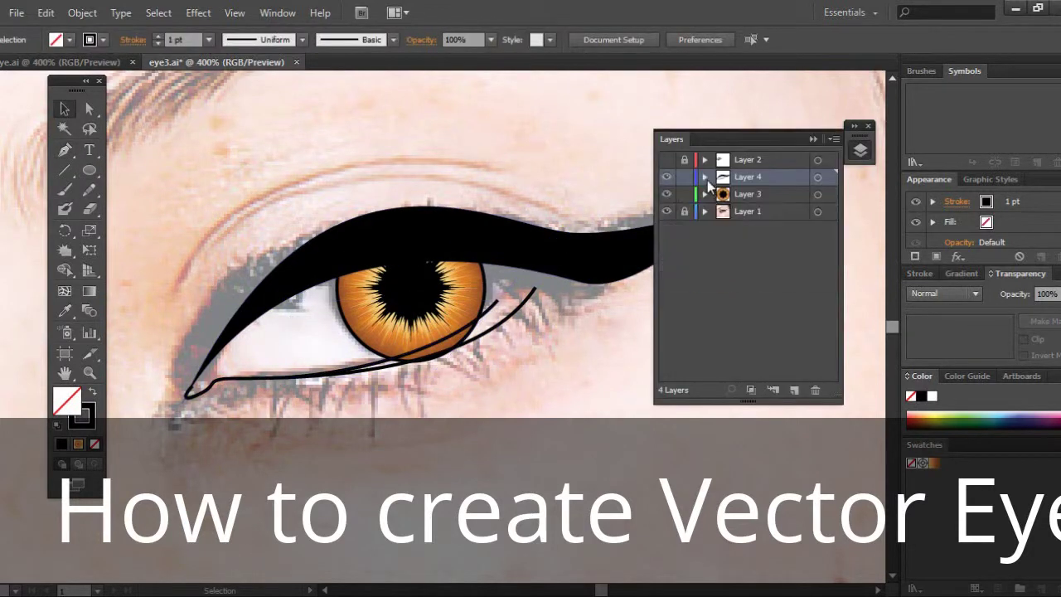
pyautogui.click(705, 194)
pyautogui.click(818, 194)
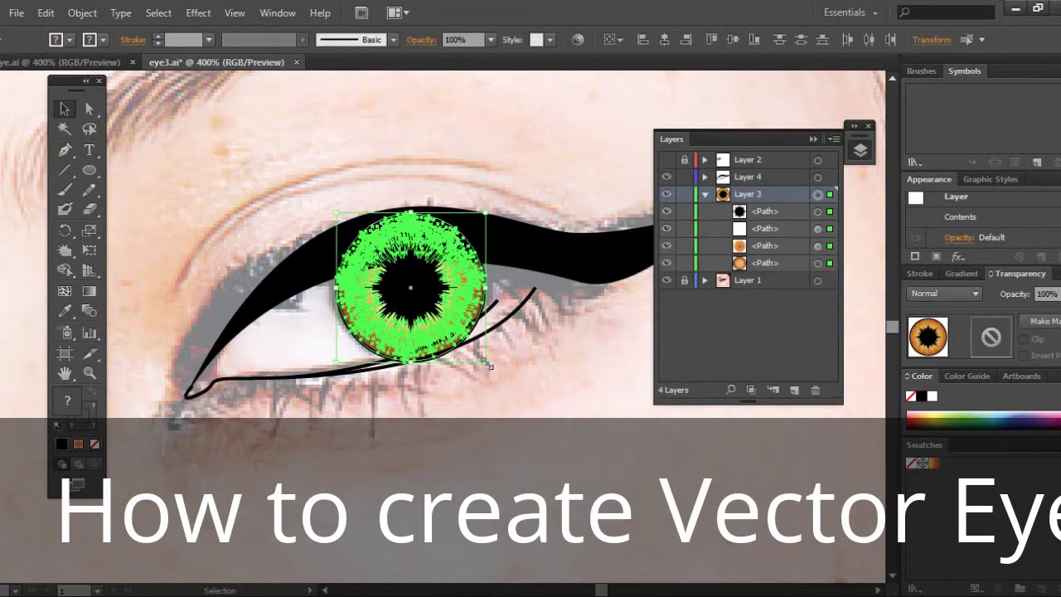
pyautogui.moveTo(477, 355); pyautogui.dragTo(475, 351)
pyautogui.moveTo(405, 281); pyautogui.dragTo(405, 288)
pyautogui.click(290, 171)
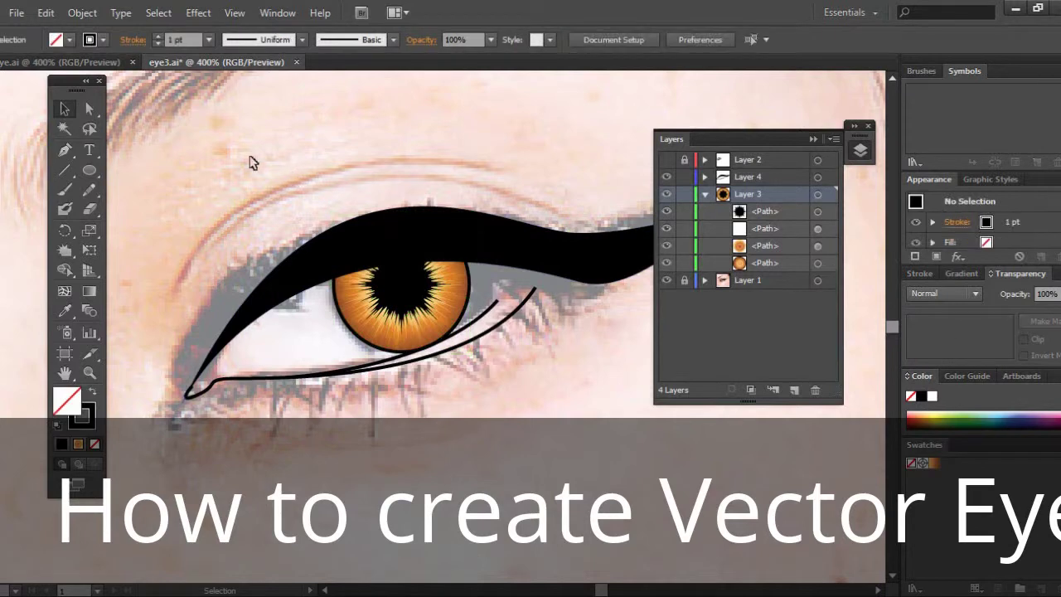
# Draw a short curved black line across the inner corner, from the eyeliner down to the lower lid line.
pyautogui.click(65, 150)
pyautogui.click(214, 359)
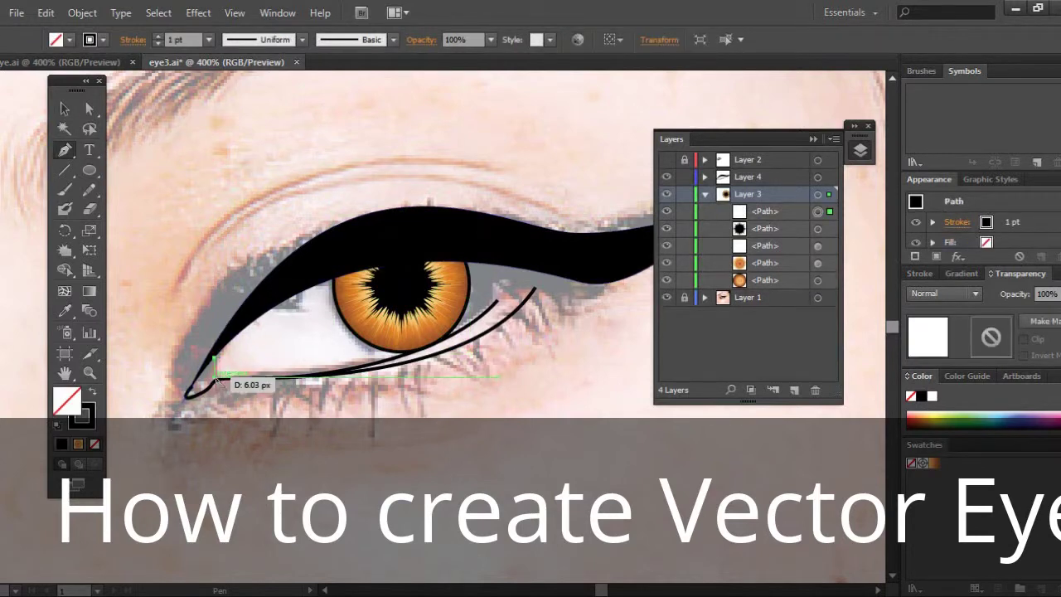
pyautogui.moveTo(214, 378); pyautogui.dragTo(218, 381)
pyautogui.click(64, 109)
pyautogui.click(156, 203)
# Adjust the short inner-corner line so its ends meet the eyeliner and the lower lid line.
pyautogui.click(214, 375)
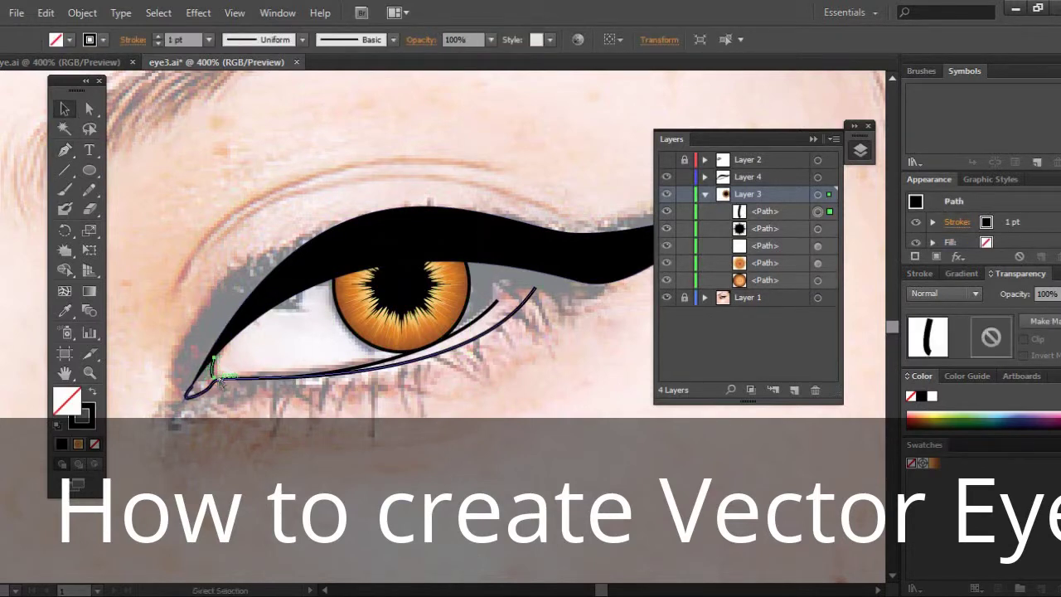
pyautogui.hotkey('ctrl', '+')
pyautogui.hscroll(-2, 381, 282)
pyautogui.moveTo(230, 404); pyautogui.dragTo(228, 369)
pyautogui.click(179, 231)
pyautogui.click(227, 393)
pyautogui.click(290, 332)
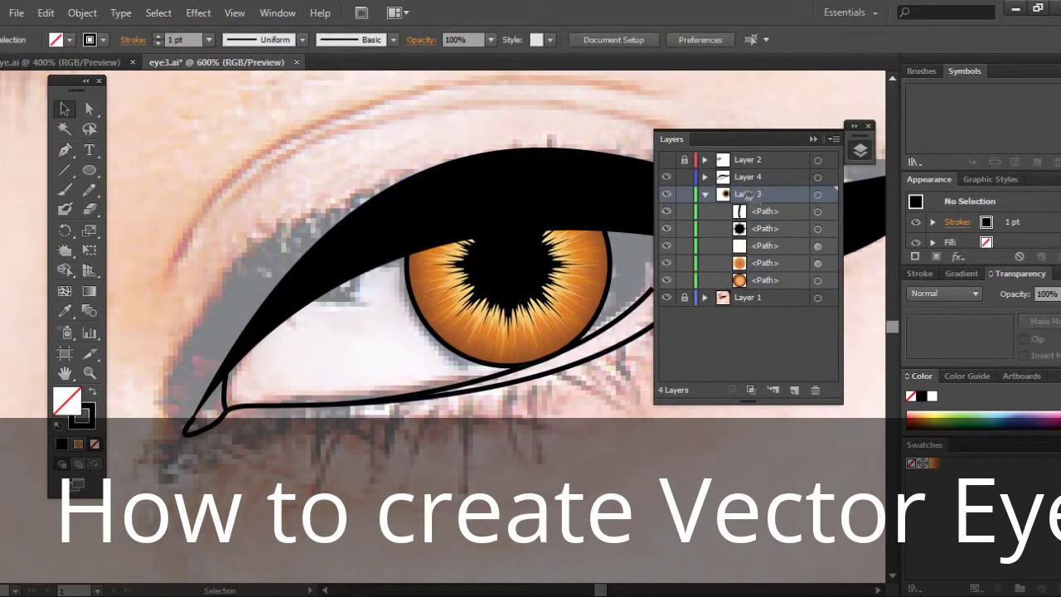
# Move the inner-corner path from Layer 3 into Layer 4 and collapse Layer 3.
pyautogui.moveTo(755, 211); pyautogui.dragTo(748, 177)
pyautogui.click(705, 194)
pyautogui.hotkey('ctrl', '-')
pyautogui.hotkey('ctrl', '-')
pyautogui.hotkey('ctrl', '-')
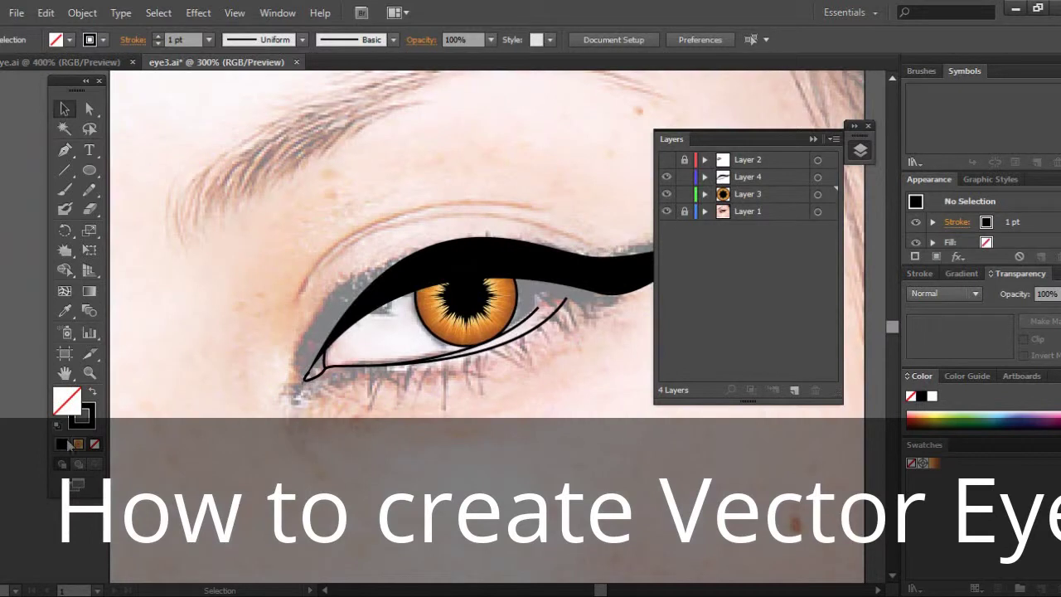
# Set a black fill with no stroke and trace the upper eyelid crease from its inner end to above the iris.
pyautogui.hotkey('shift', 'x')
pyautogui.click(64, 149)
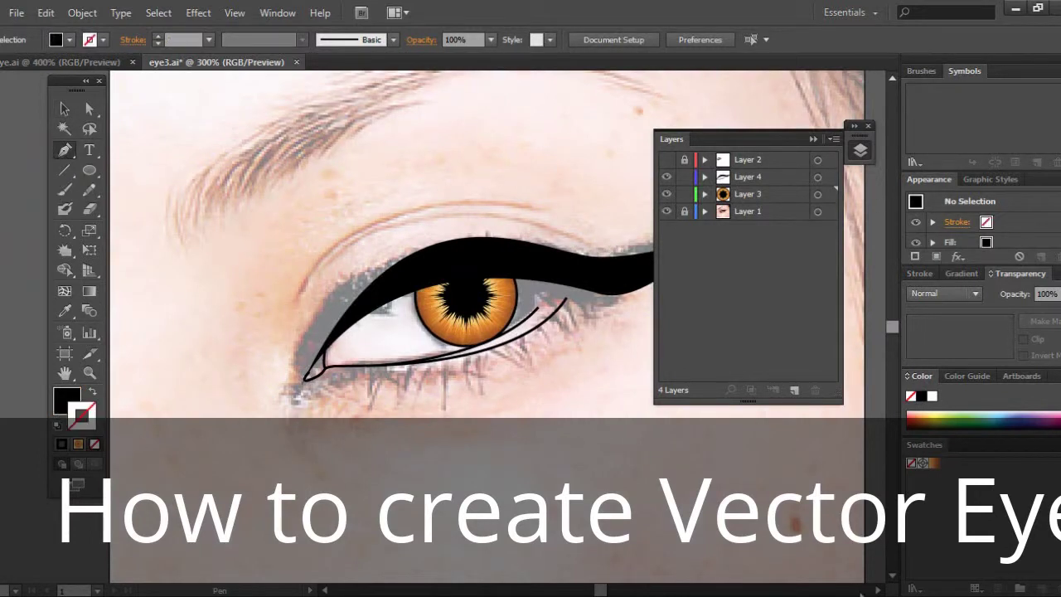
pyautogui.click(877, 590)
pyautogui.click(201, 297)
pyautogui.moveTo(440, 290); pyautogui.dragTo(627, 254)
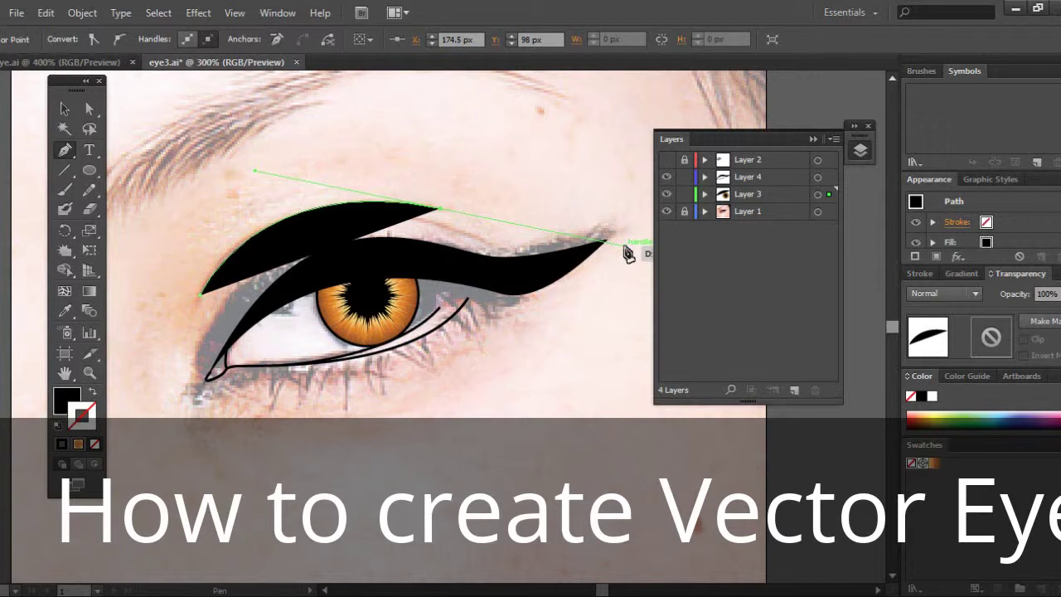
pyautogui.click(201, 298)
pyautogui.moveTo(199, 311); pyautogui.dragTo(209, 375)
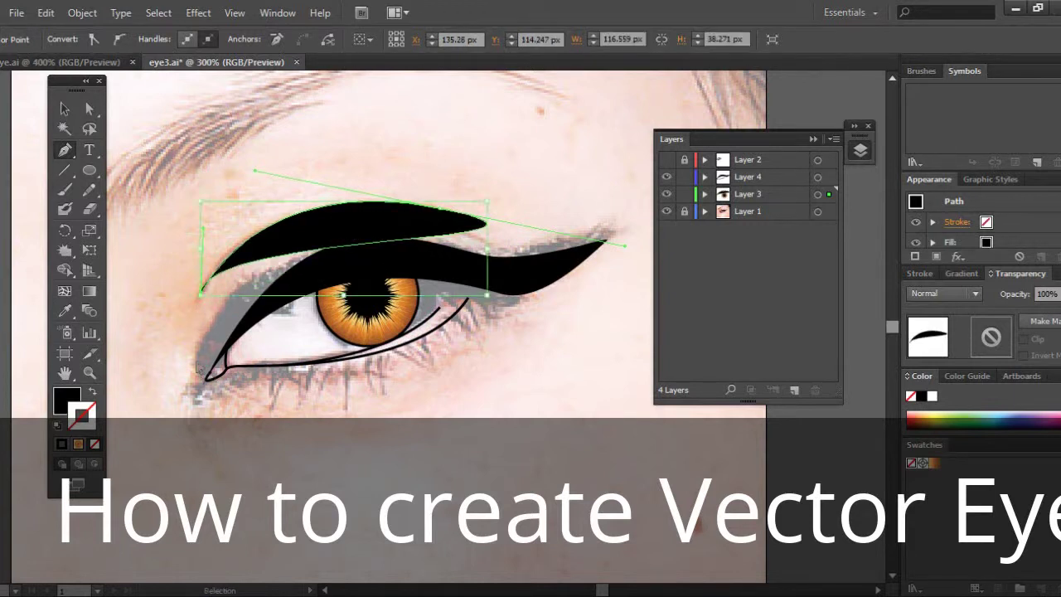
pyautogui.hotkey('ctrl', 'z')
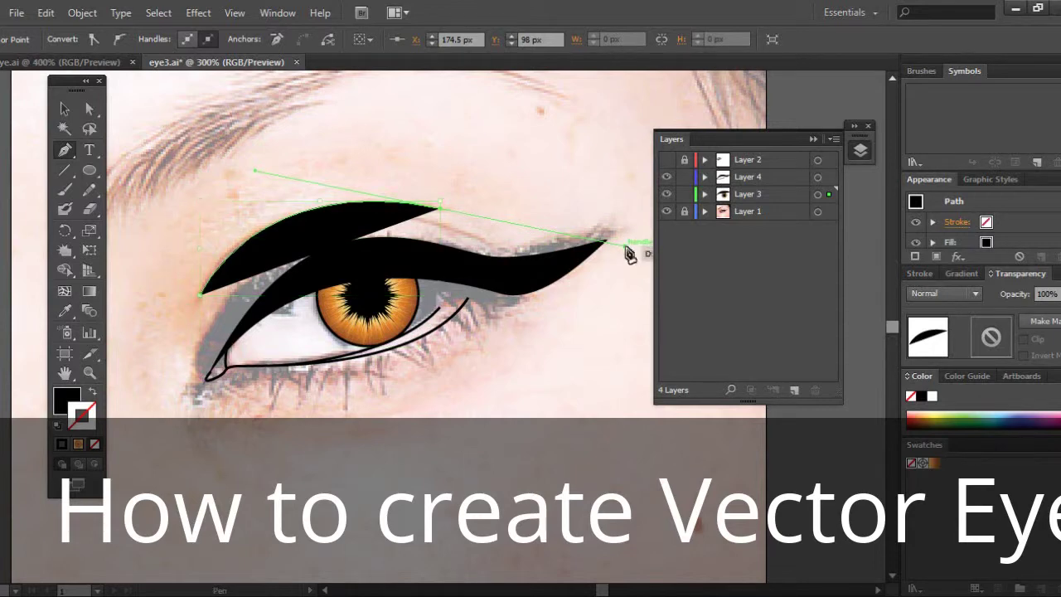
# Retract the outer handle of the crease path and close it with a slightly lower curve into a thin tapered line.
pyautogui.press('ctrl')
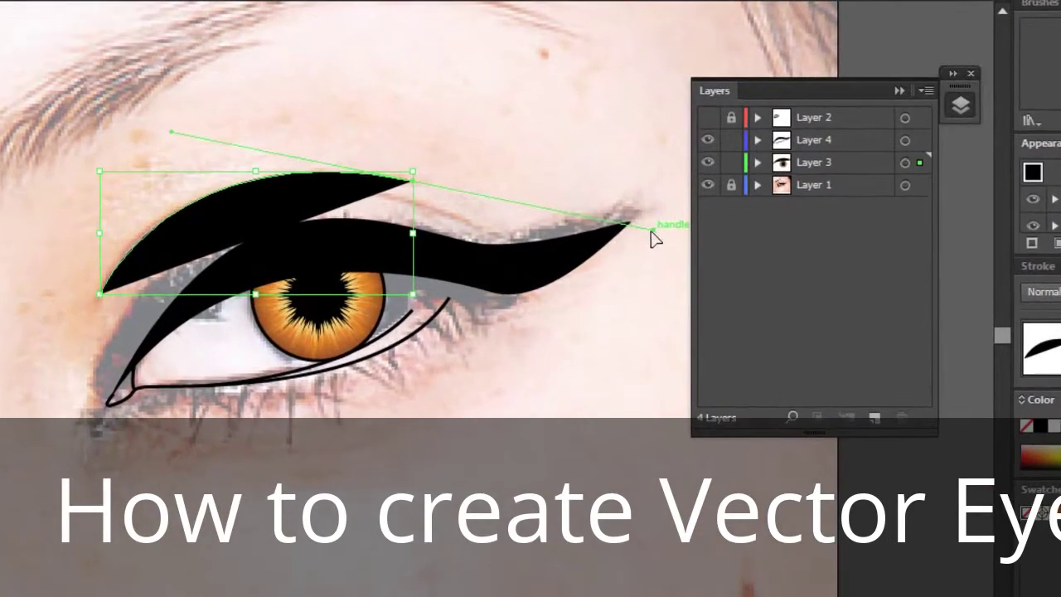
pyautogui.moveTo(653, 231); pyautogui.dragTo(423, 184)
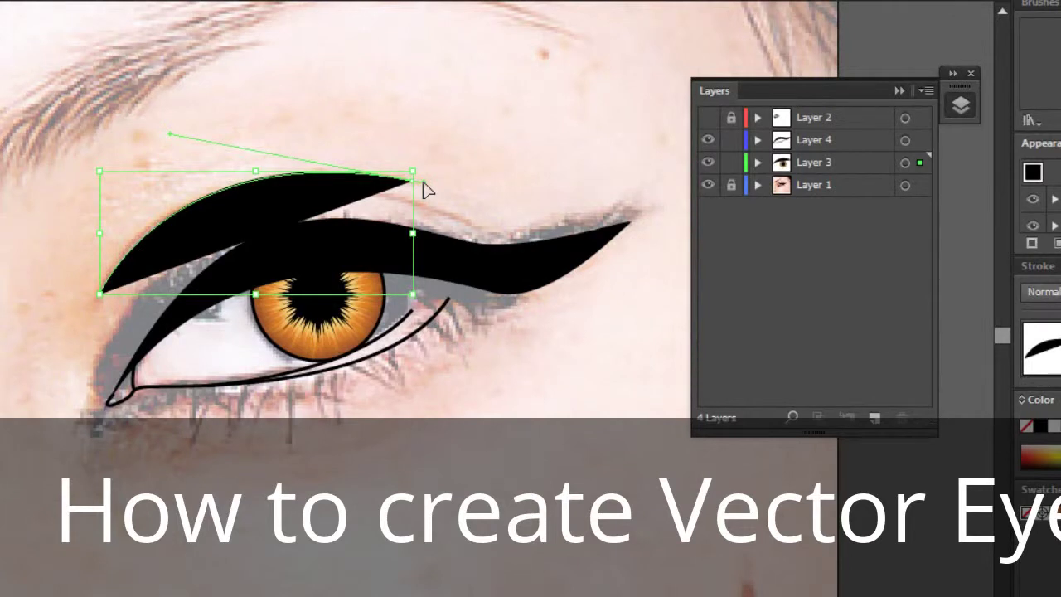
pyautogui.moveTo(423, 182); pyautogui.dragTo(103, 299)
pyautogui.moveTo(101, 363); pyautogui.dragTo(11, 457)
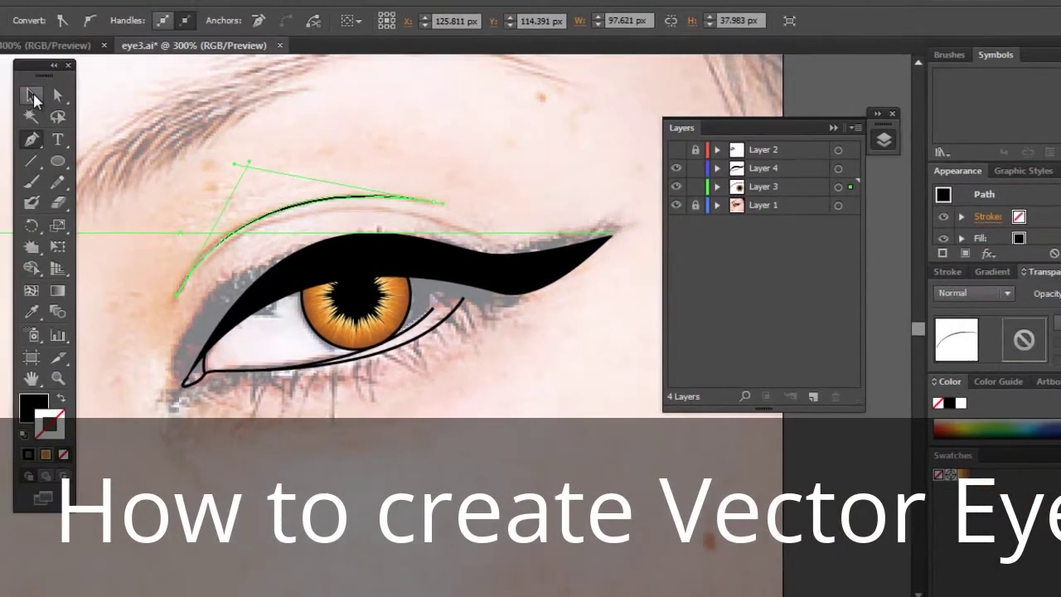
pyautogui.click(31, 95)
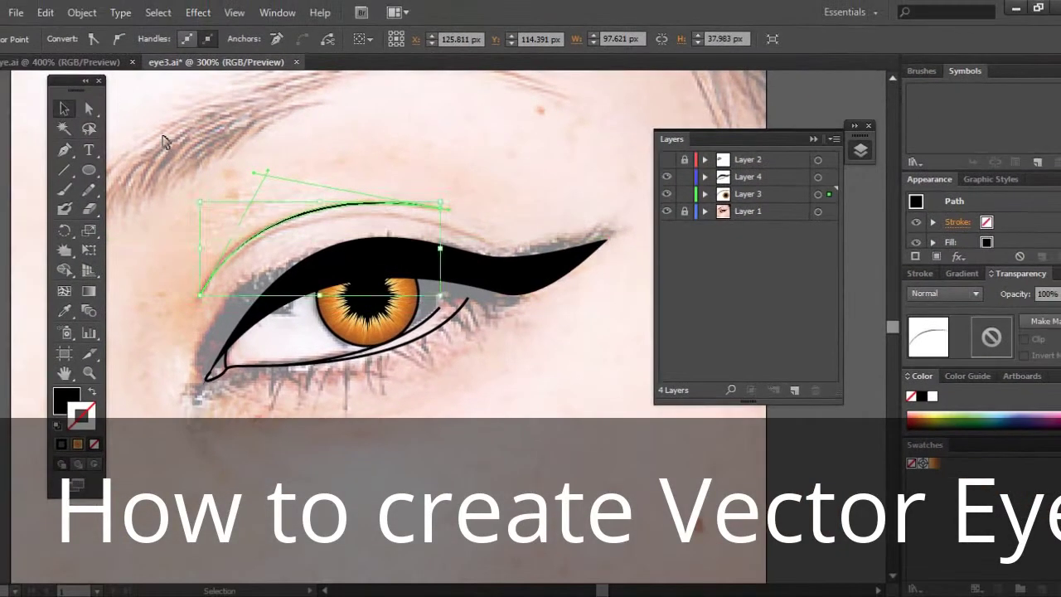
# Hide the photo in Layer 1 to check the line art, and show it again.
pyautogui.click(660, 220)
pyautogui.click(668, 212)
pyautogui.click(667, 212)
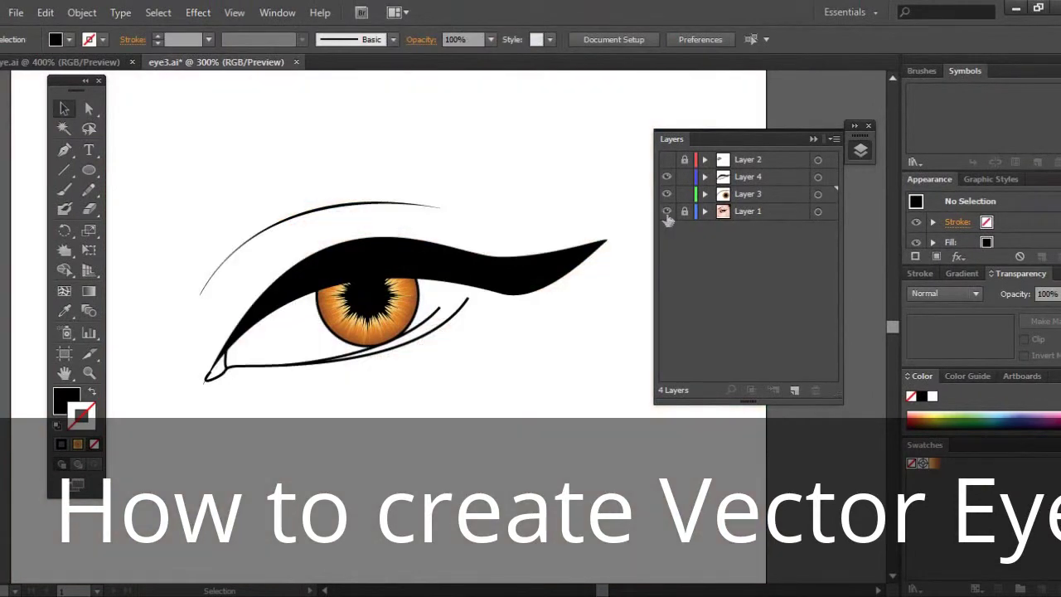
# Draw a second thin tapered black crease line just below the first, extending toward the outer end of the eyeliner.
pyautogui.press('p')
pyautogui.moveTo(232, 263); pyautogui.dragTo(681, 328)
pyautogui.click(813, 139)
pyautogui.moveTo(477, 286); pyautogui.dragTo(564, 284)
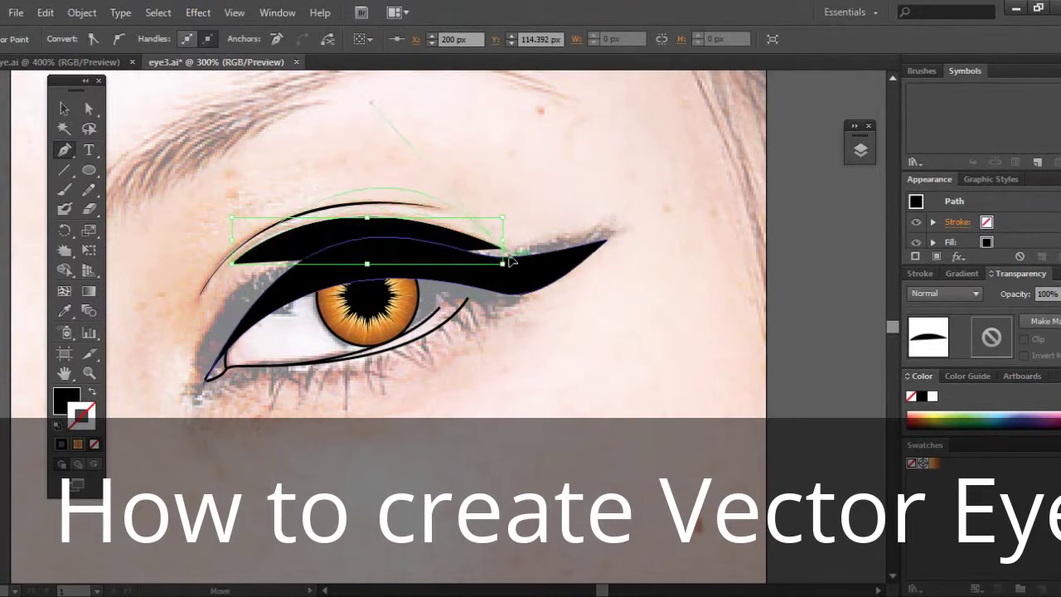
pyautogui.moveTo(232, 264); pyautogui.dragTo(123, 354)
pyautogui.click(64, 109)
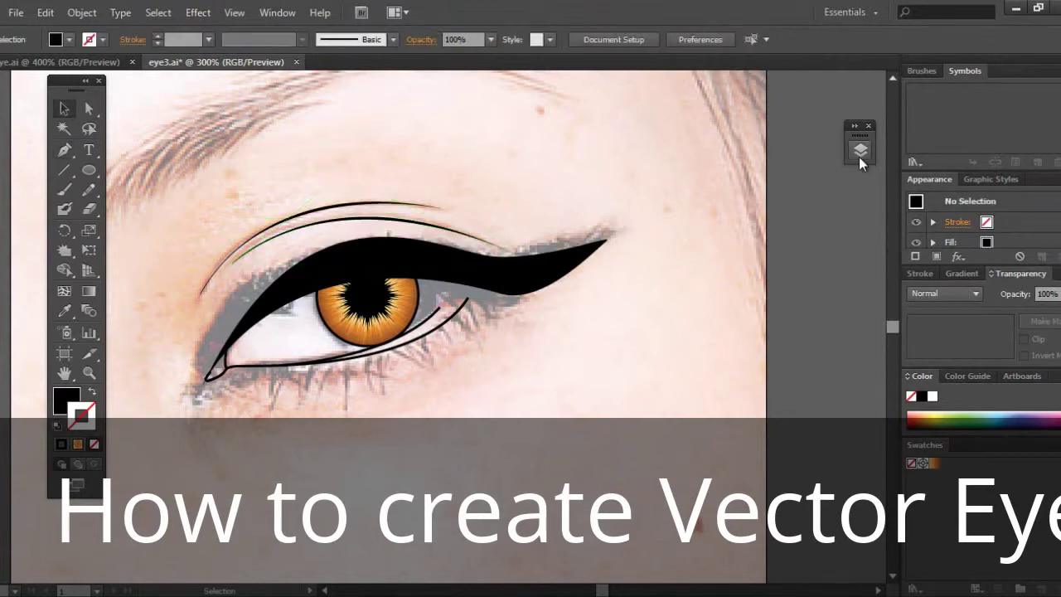
# Draw a thin black-filled crescent in Layer 4 along the eyeliner's lower edge, across the top of the iris.
pyautogui.click(860, 152)
pyautogui.click(746, 177)
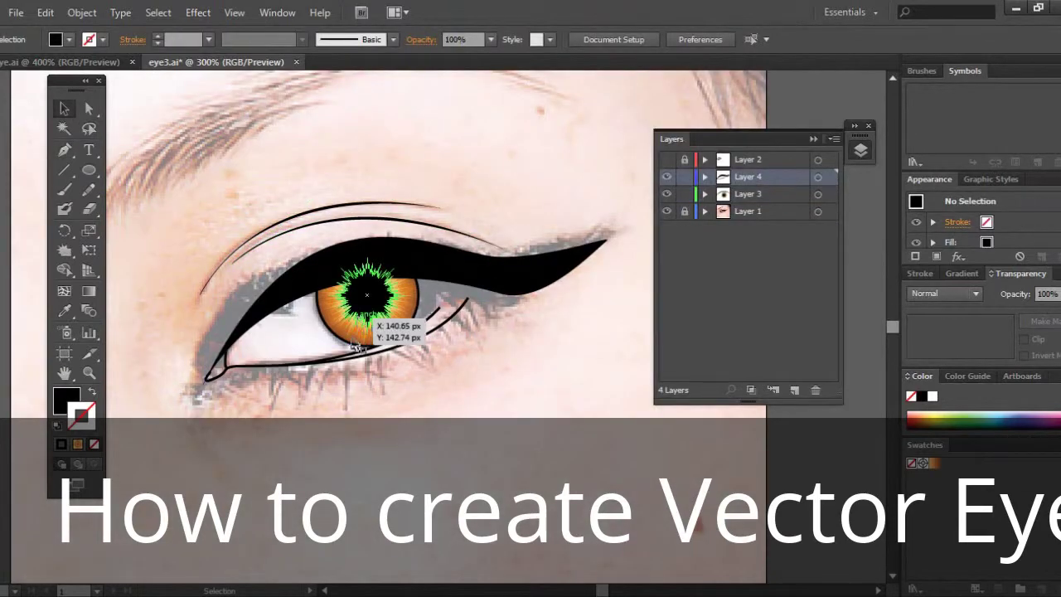
pyautogui.click(294, 441)
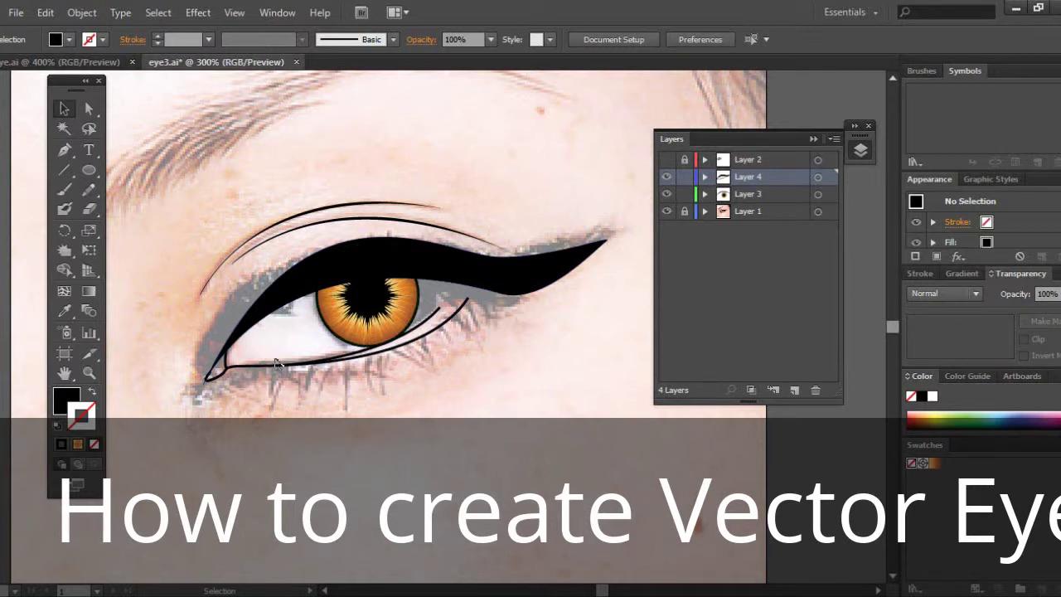
pyautogui.click(64, 149)
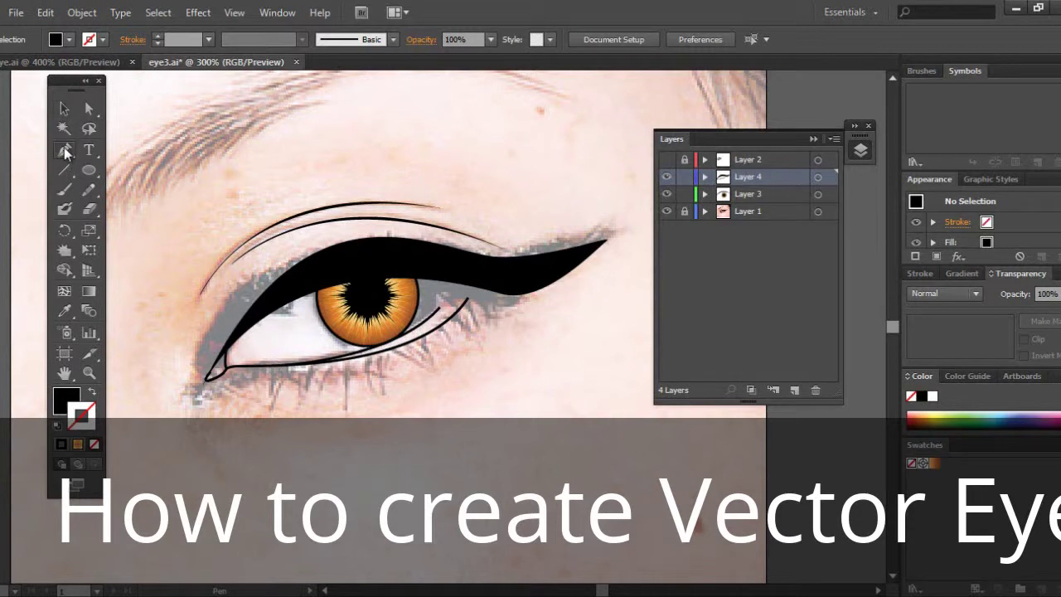
pyautogui.click(251, 338)
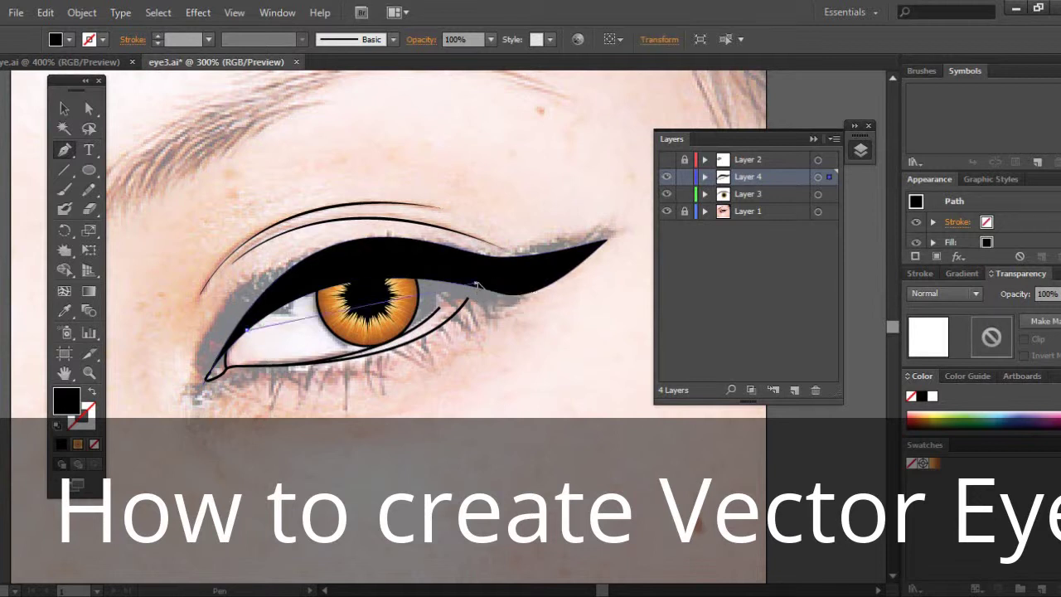
pyautogui.moveTo(477, 285); pyautogui.dragTo(514, 297)
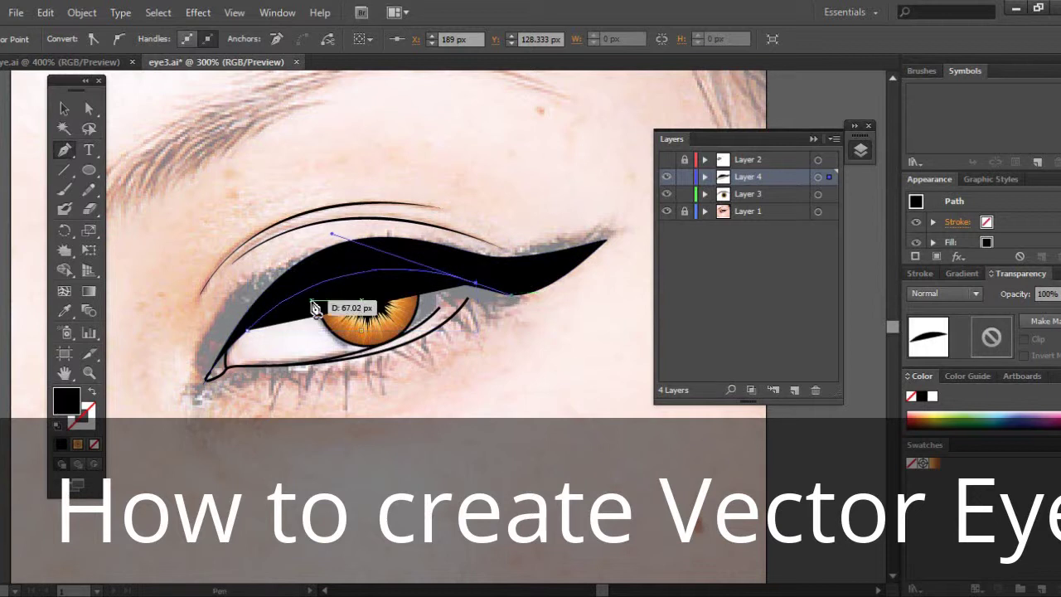
pyautogui.click(249, 332)
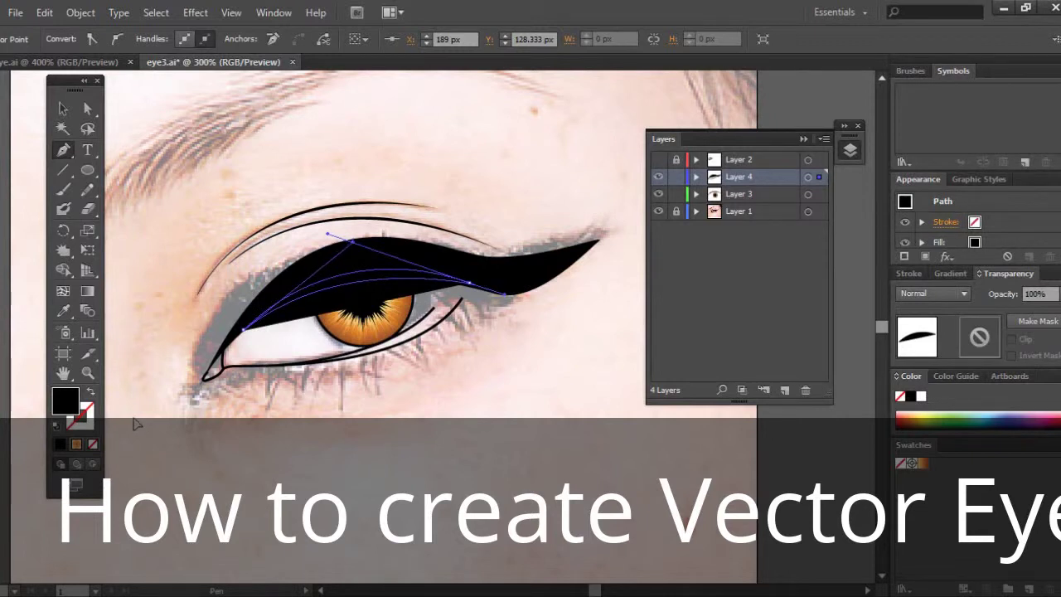
pyautogui.moveTo(134, 418); pyautogui.dragTo(133, 418)
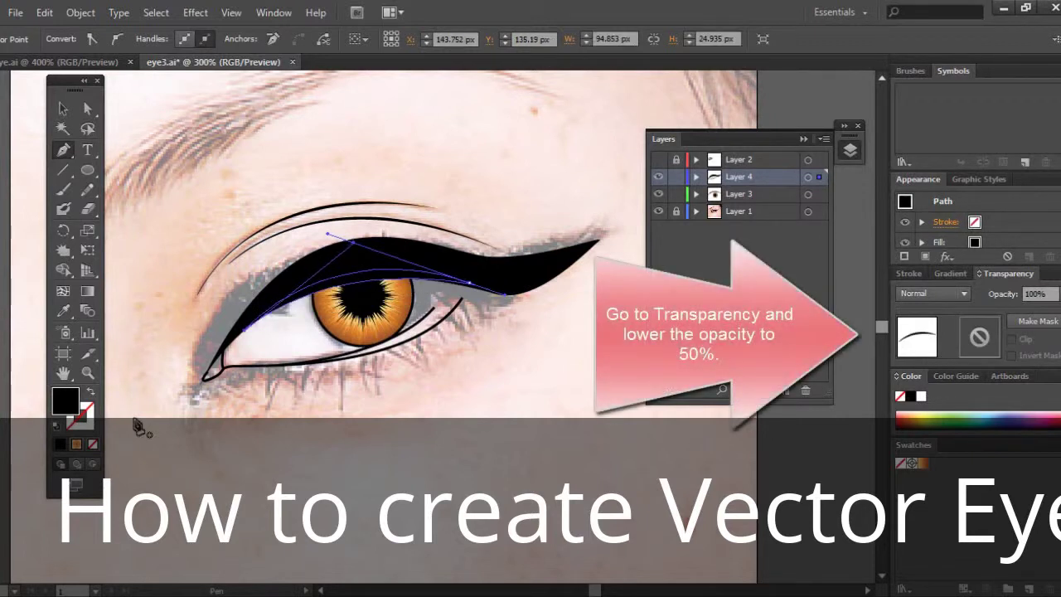
# Set the opacity of the crescent under the eyeliner to 50%.
pyautogui.click(63, 108)
pyautogui.click(140, 142)
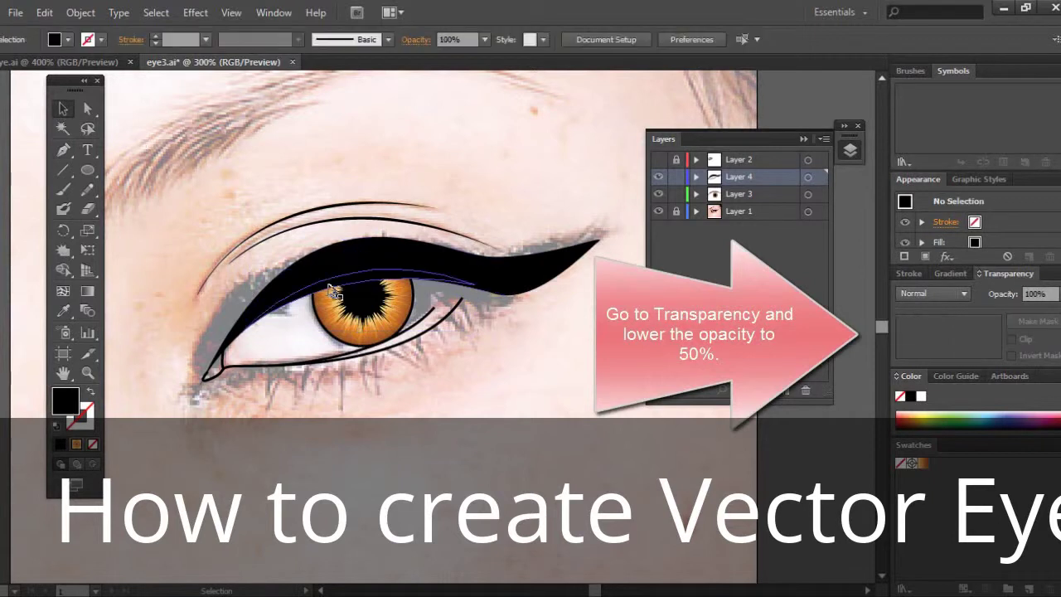
pyautogui.click(332, 286)
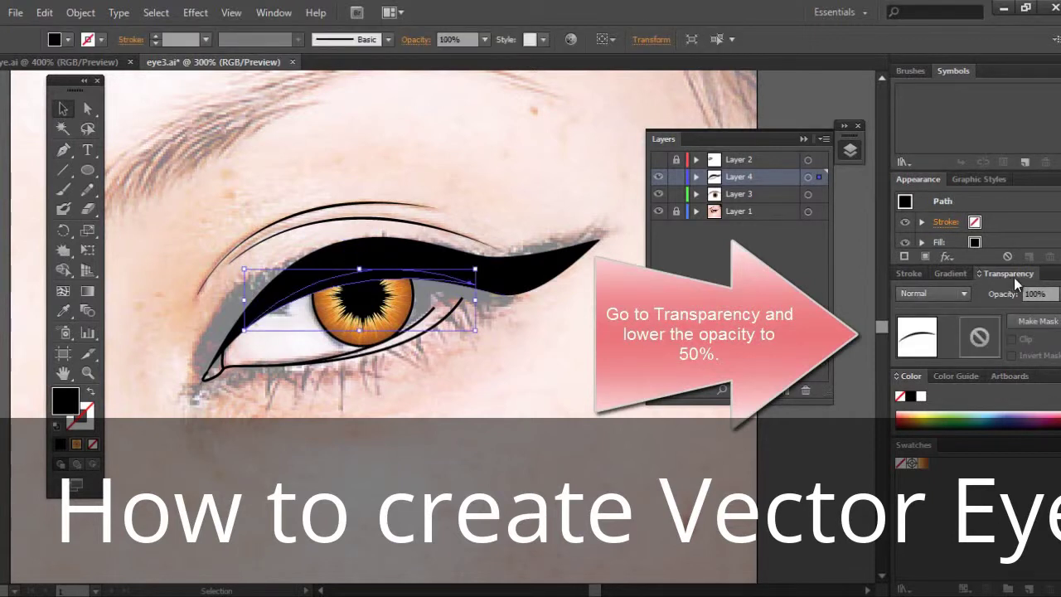
pyautogui.click(1057, 293)
pyautogui.click(1046, 406)
pyautogui.click(449, 371)
pyautogui.click(373, 273)
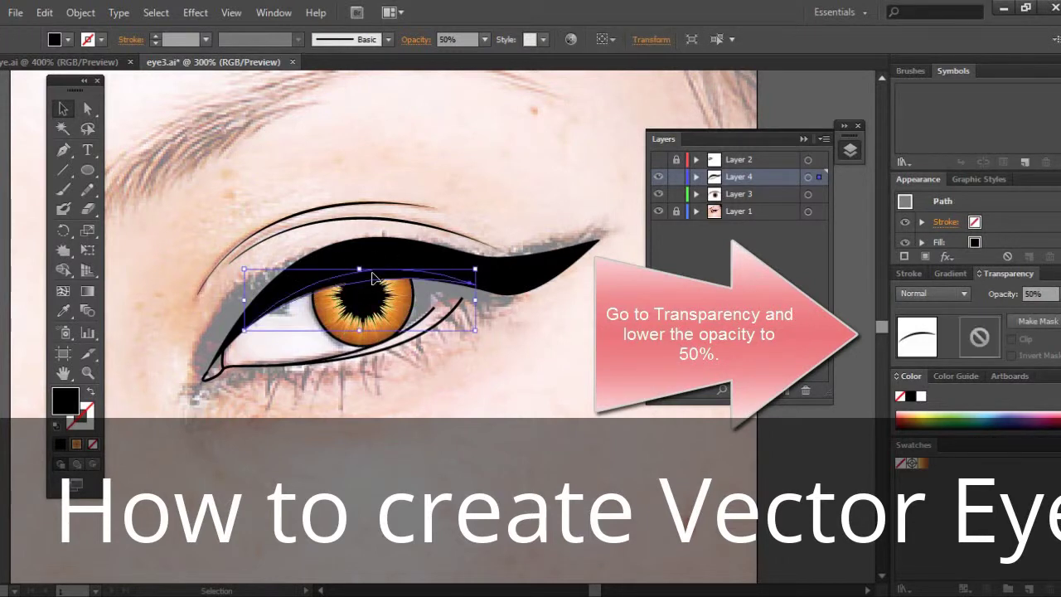
pyautogui.click(361, 135)
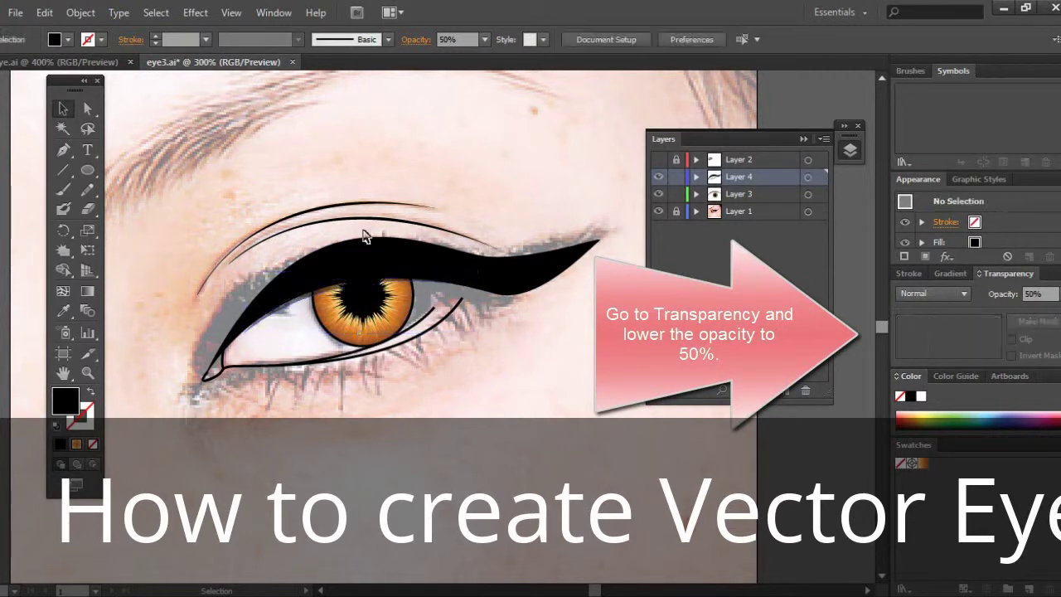
# Lock Layer 3 and shift the semi-transparent crescent slightly down over the top of the iris.
pyautogui.click(363, 283)
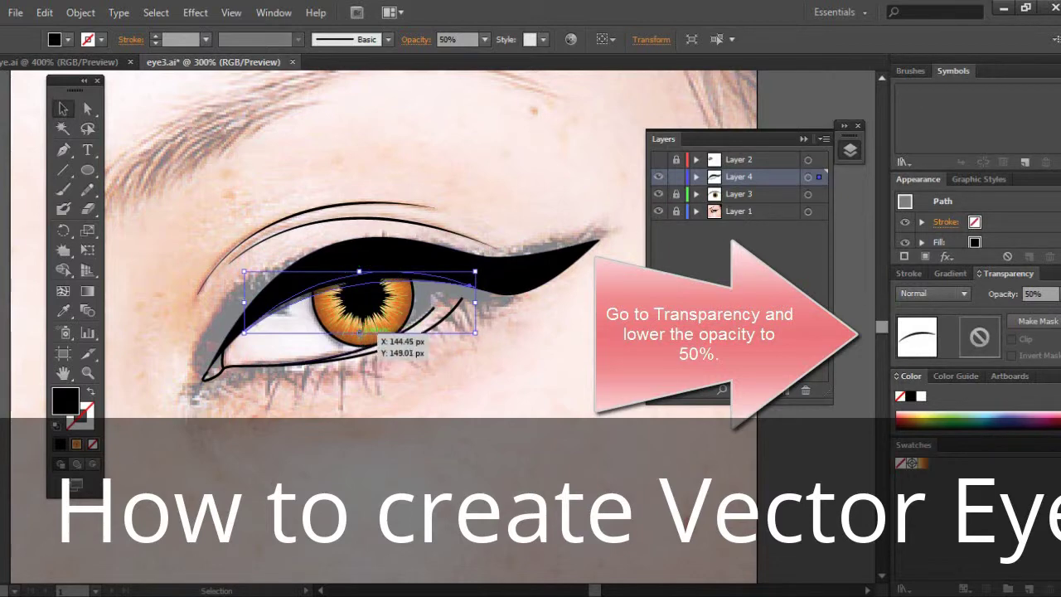
pyautogui.click(465, 386)
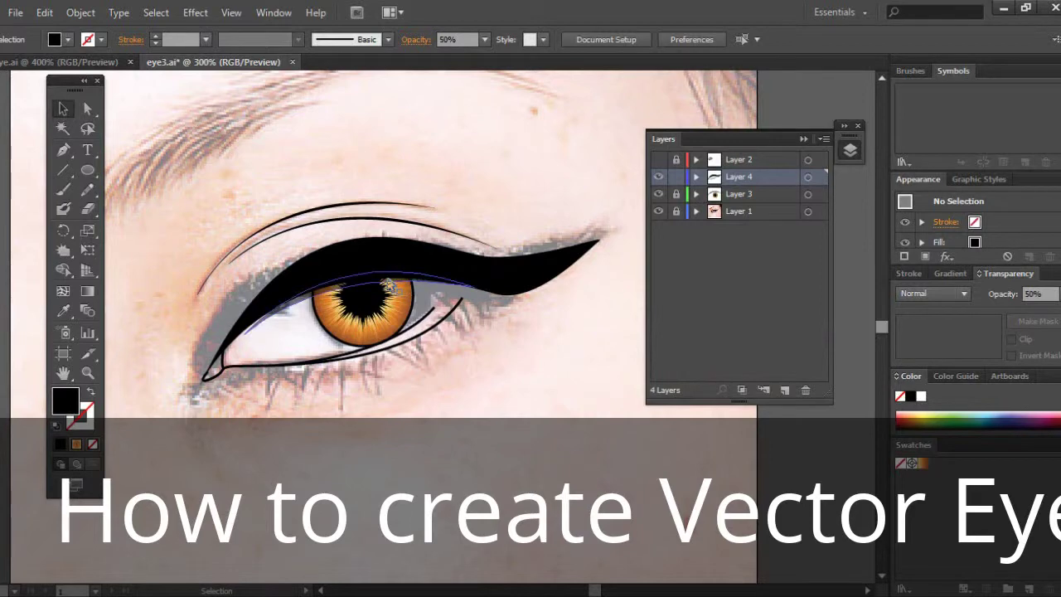
pyautogui.click(391, 283)
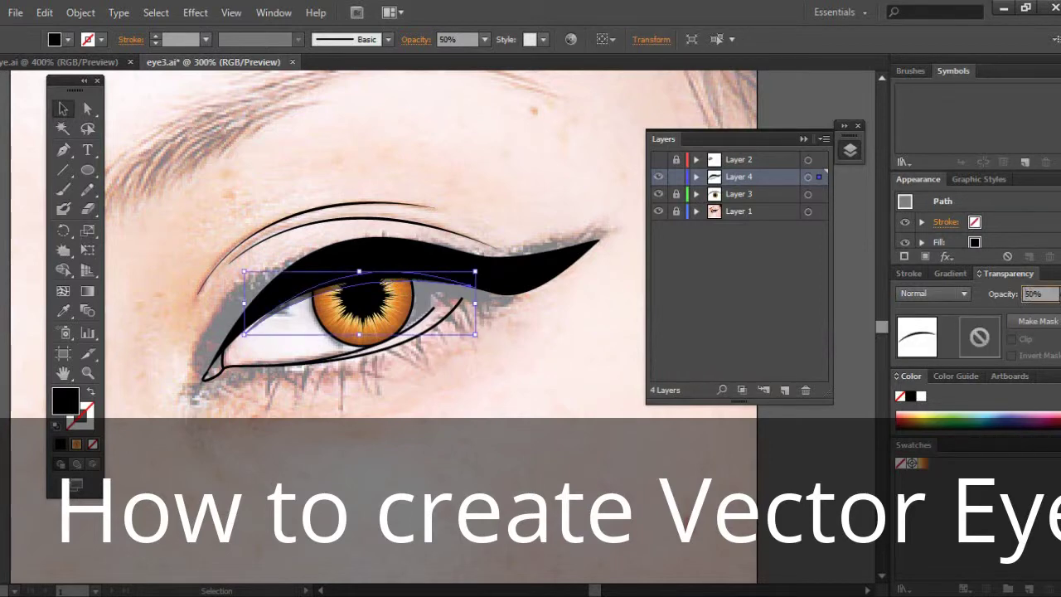
# Stretch the shadow crescent taller and rotate it slightly clockwise so it follows the eyeliner's lower edge.
pyautogui.hotkey('ctrl', '+')
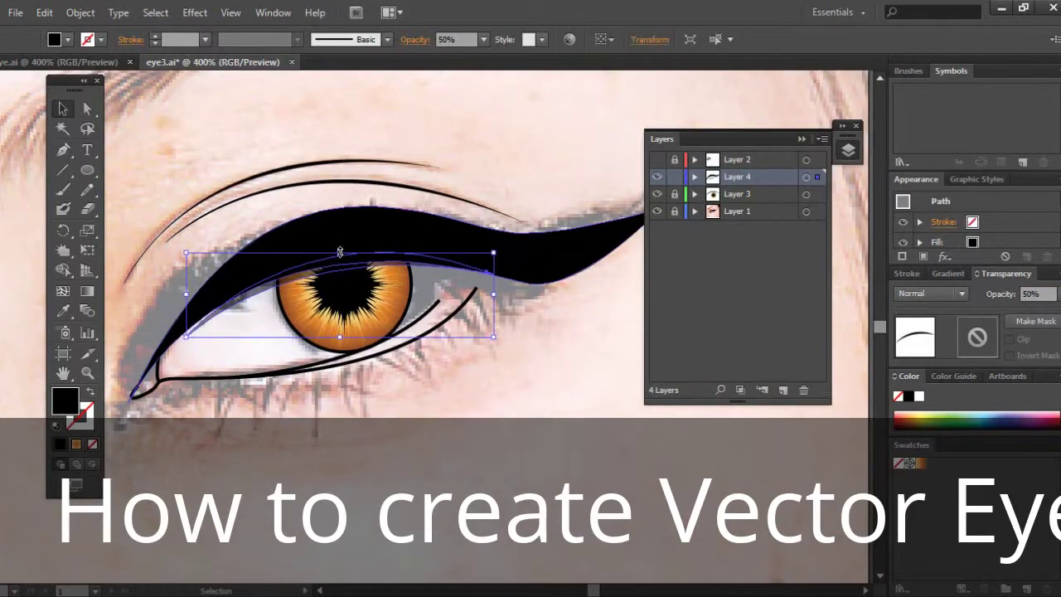
pyautogui.moveTo(340, 251); pyautogui.dragTo(340, 246)
pyautogui.press('Down')
pyautogui.press('Down')
pyautogui.press('Down')
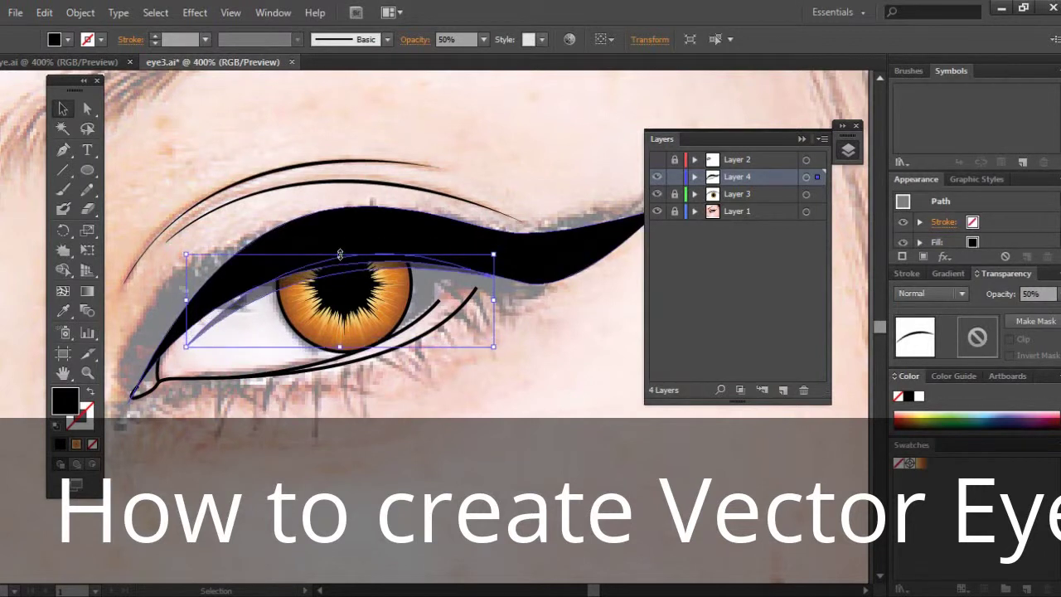
pyautogui.moveTo(179, 250); pyautogui.dragTo(190, 247)
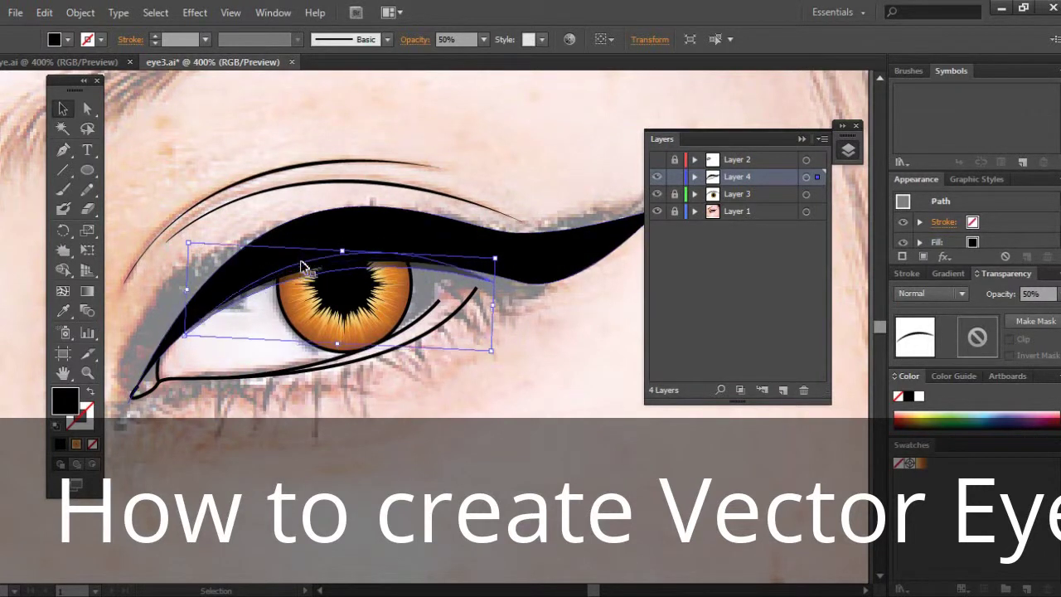
pyautogui.click(503, 106)
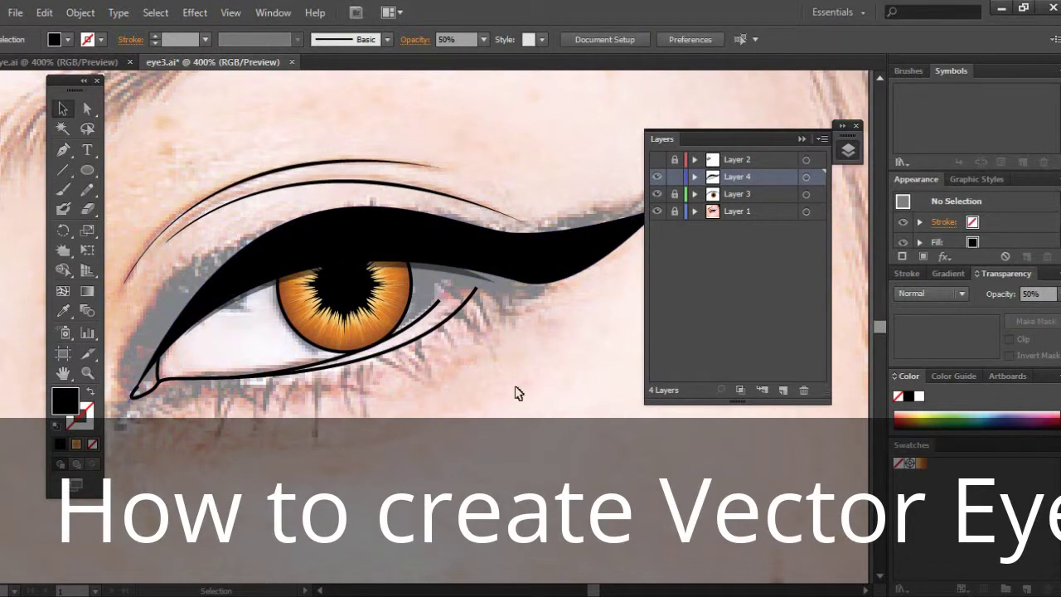
# Draw a thin, curved black-filled eyelash with the Pen tool, hanging from the lower lid line beneath the iris.
pyautogui.press('p')
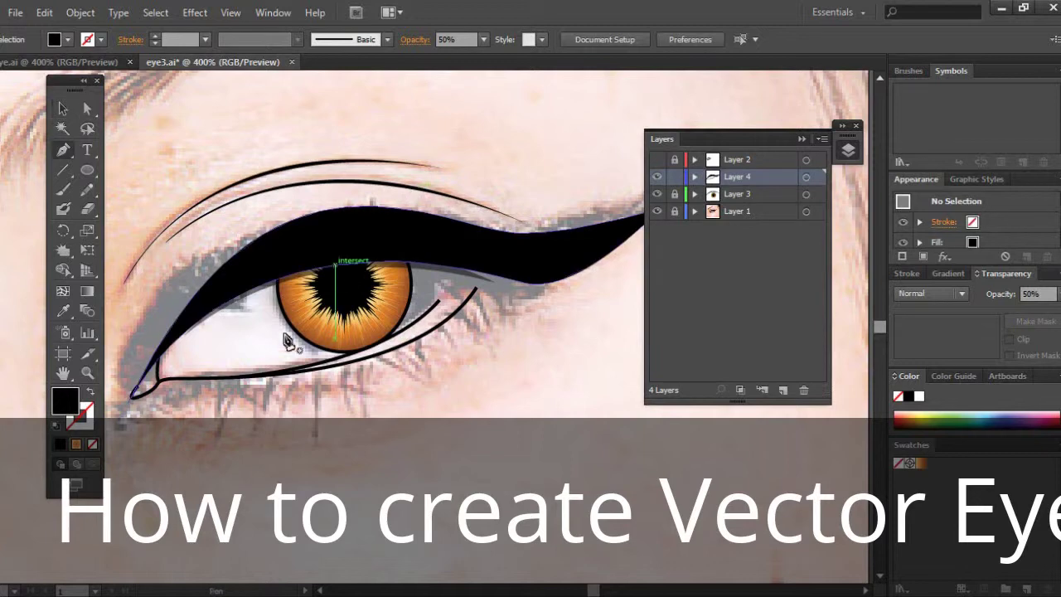
pyautogui.hotkey('ctrl', '+')
pyautogui.hotkey('ctrl', '+')
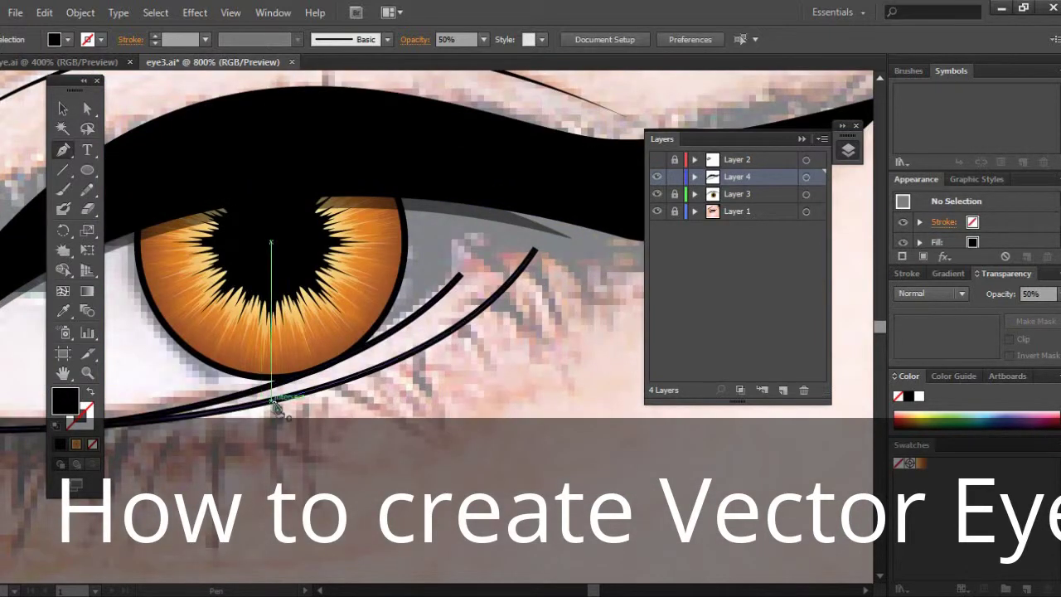
pyautogui.moveTo(270, 405); pyautogui.dragTo(251, 462)
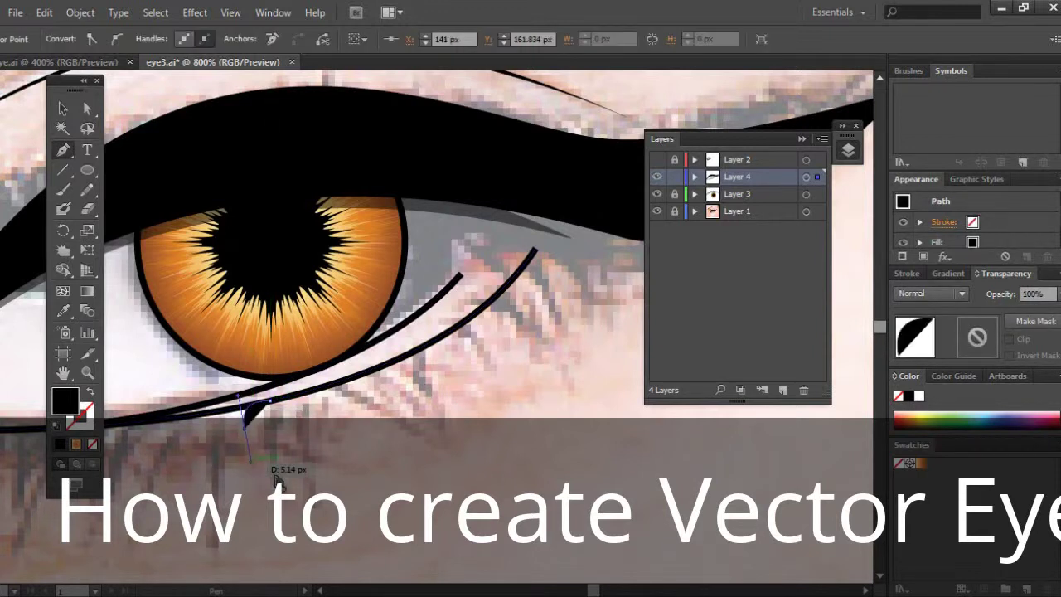
pyautogui.click(279, 482)
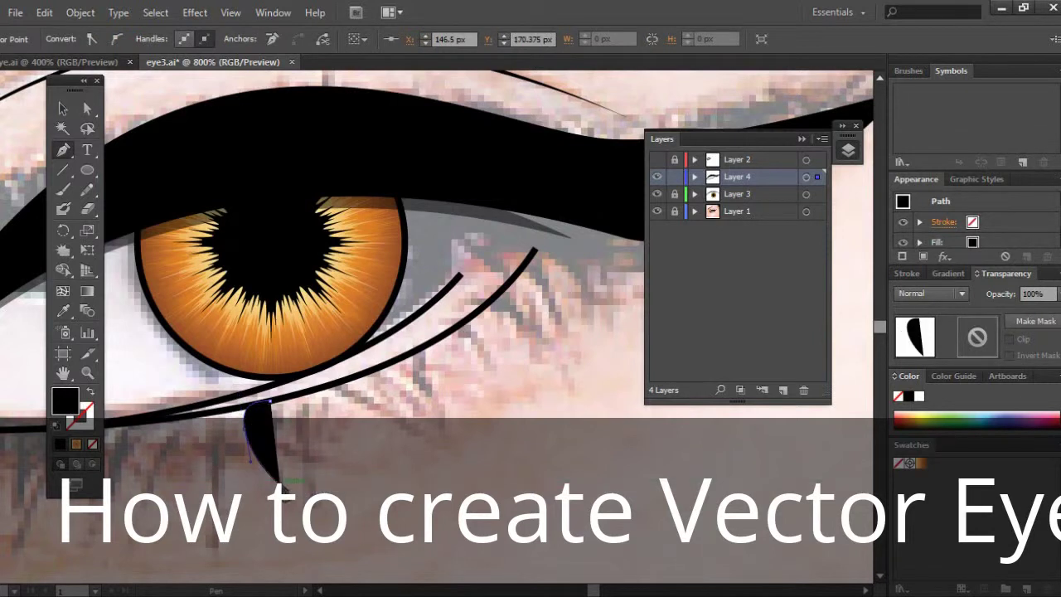
pyautogui.moveTo(271, 402); pyautogui.dragTo(318, 398)
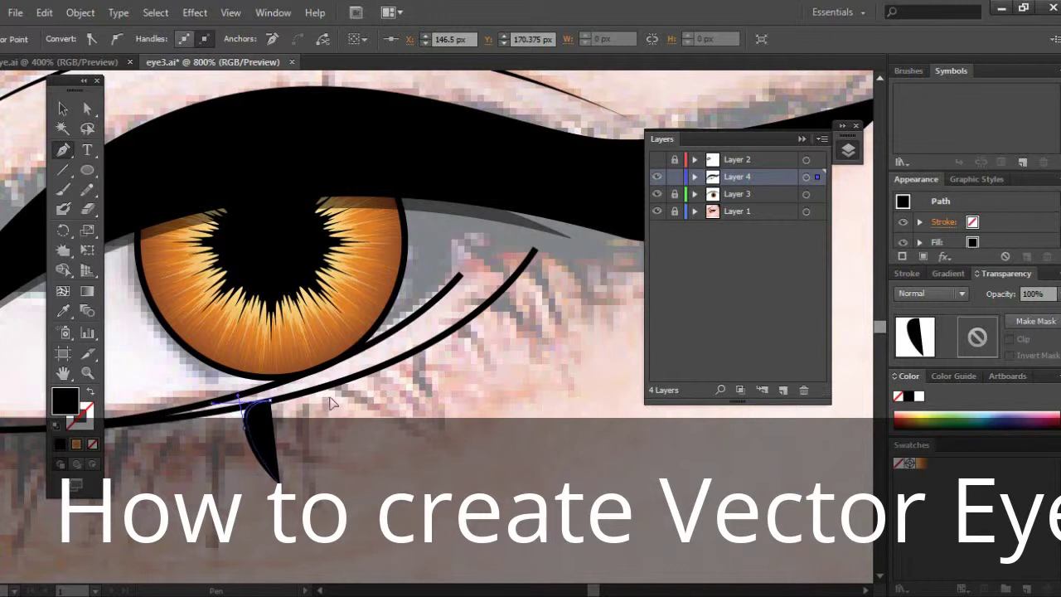
pyautogui.moveTo(330, 400); pyautogui.dragTo(330, 399)
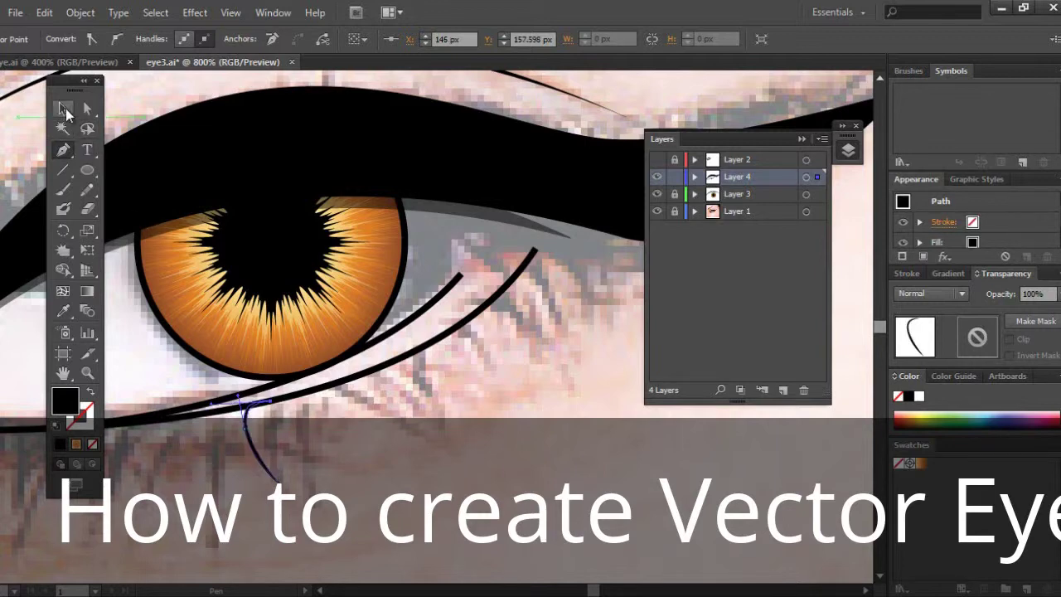
pyautogui.click(63, 109)
pyautogui.click(330, 436)
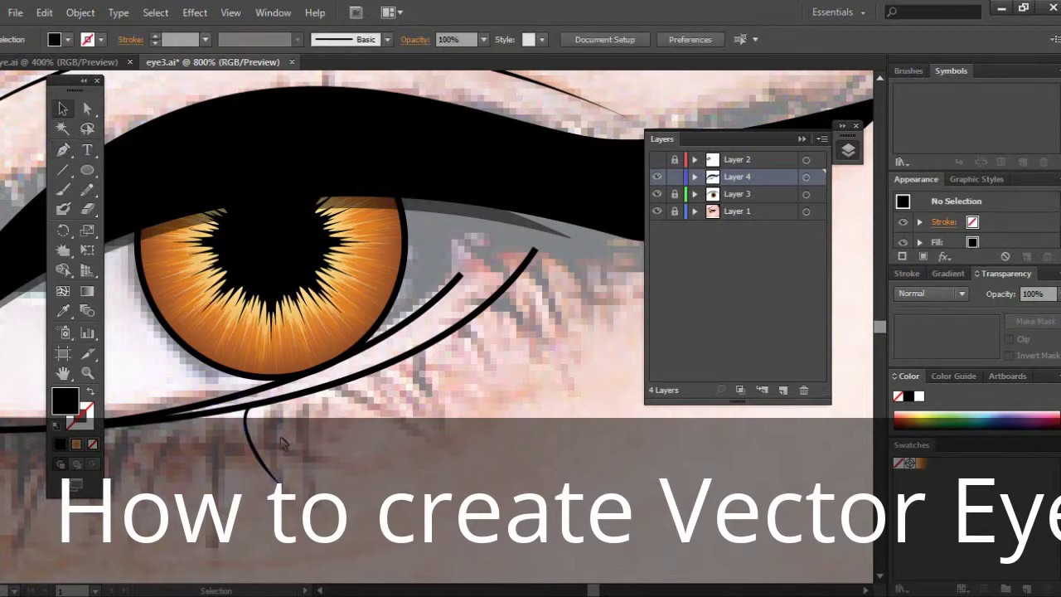
pyautogui.hotkey('ctrl', '-')
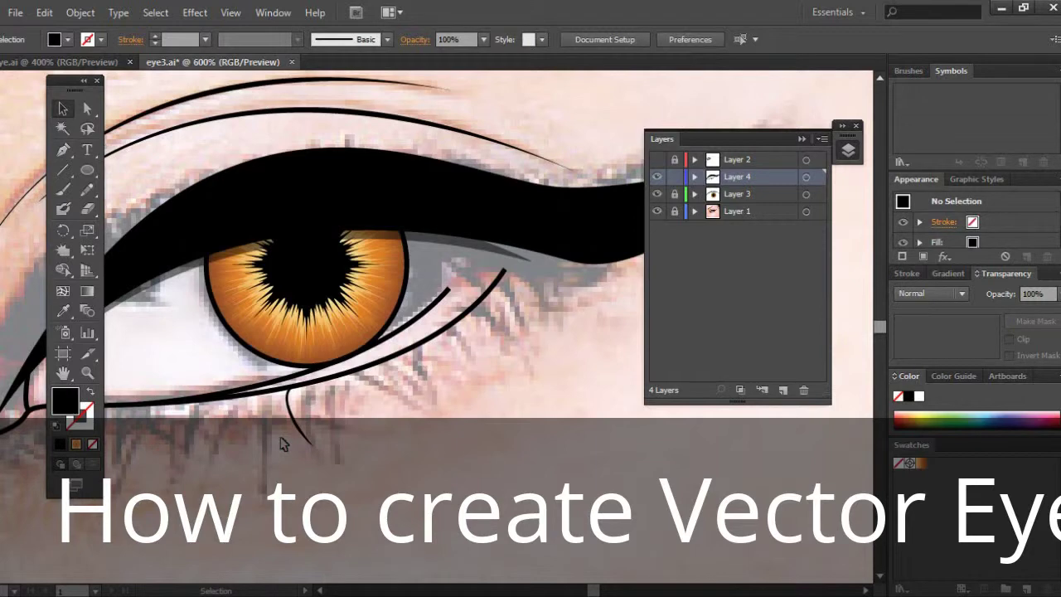
pyautogui.hotkey('ctrl', '+')
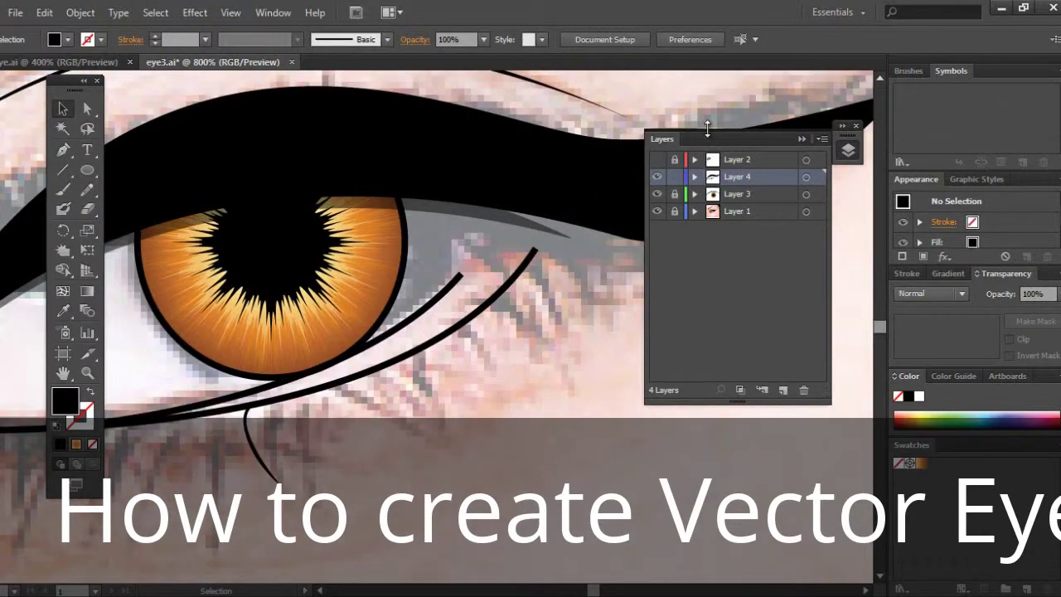
pyautogui.click(267, 468)
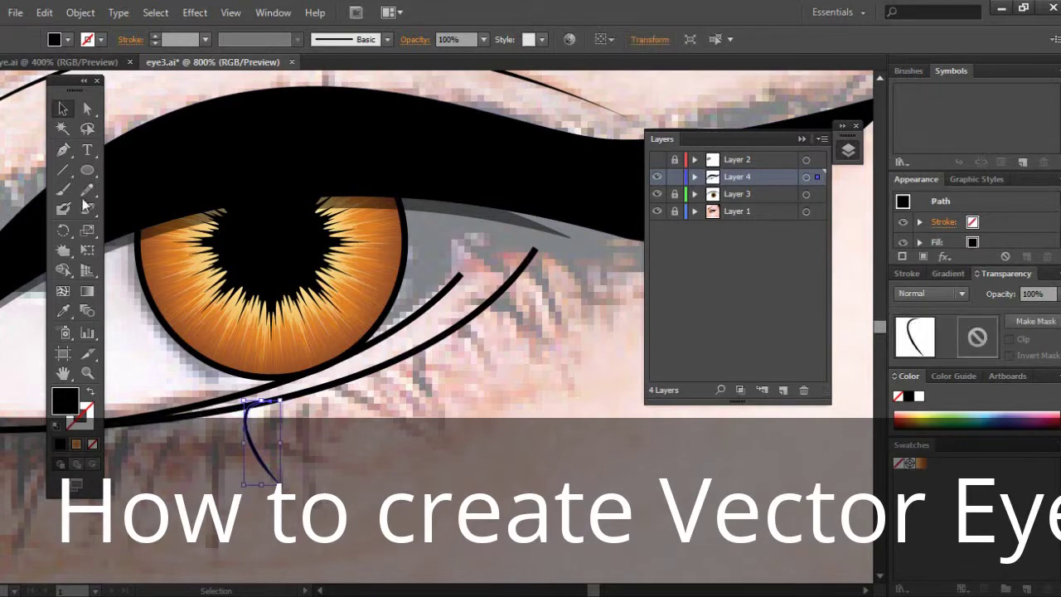
pyautogui.click(63, 108)
pyautogui.click(401, 472)
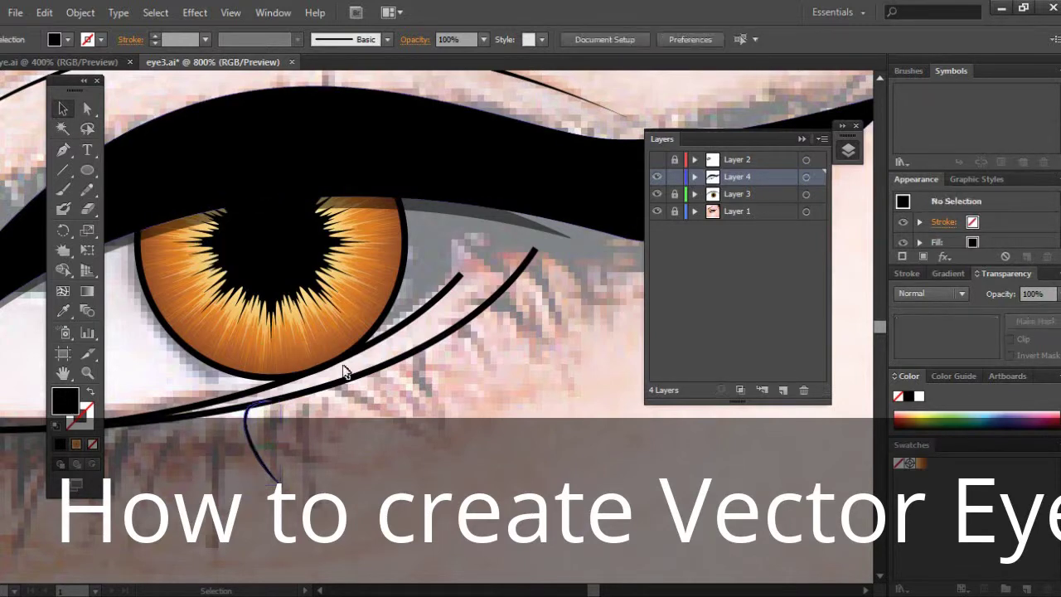
# Unlock and show Layer 2 with the ready-made lashes and brow, and hide the photo in Layer 1.
pyautogui.click(674, 159)
pyautogui.click(695, 159)
pyautogui.moveTo(824, 238)
pyautogui.mouseDown()
pyautogui.moveTo(823, 358)
pyautogui.moveTo(824, 241)
pyautogui.mouseUp()
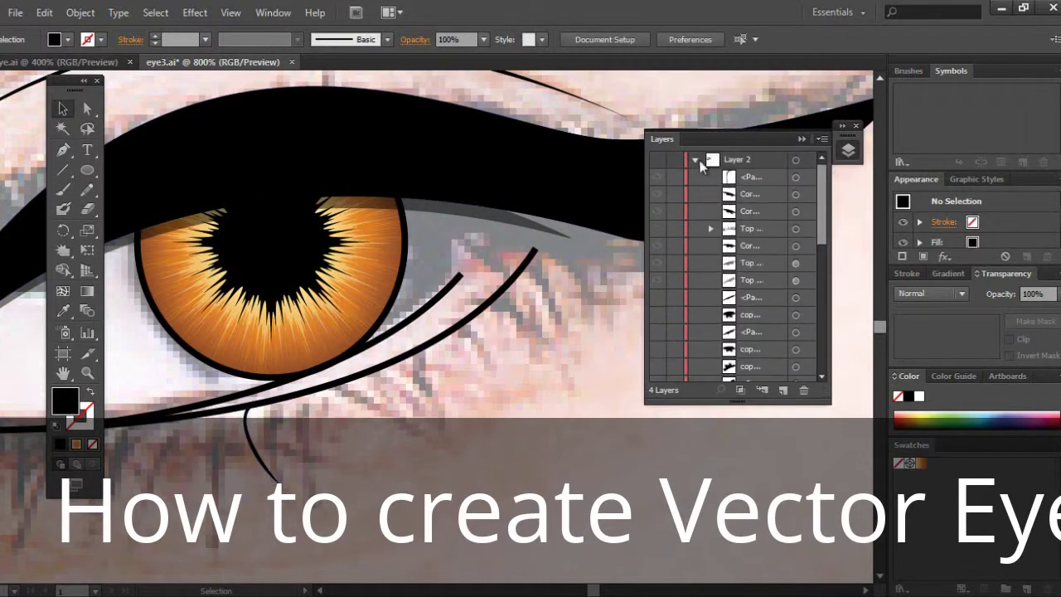
pyautogui.click(695, 159)
pyautogui.click(657, 211)
pyautogui.hotkey('ctrl', '-')
pyautogui.hotkey('ctrl', '-')
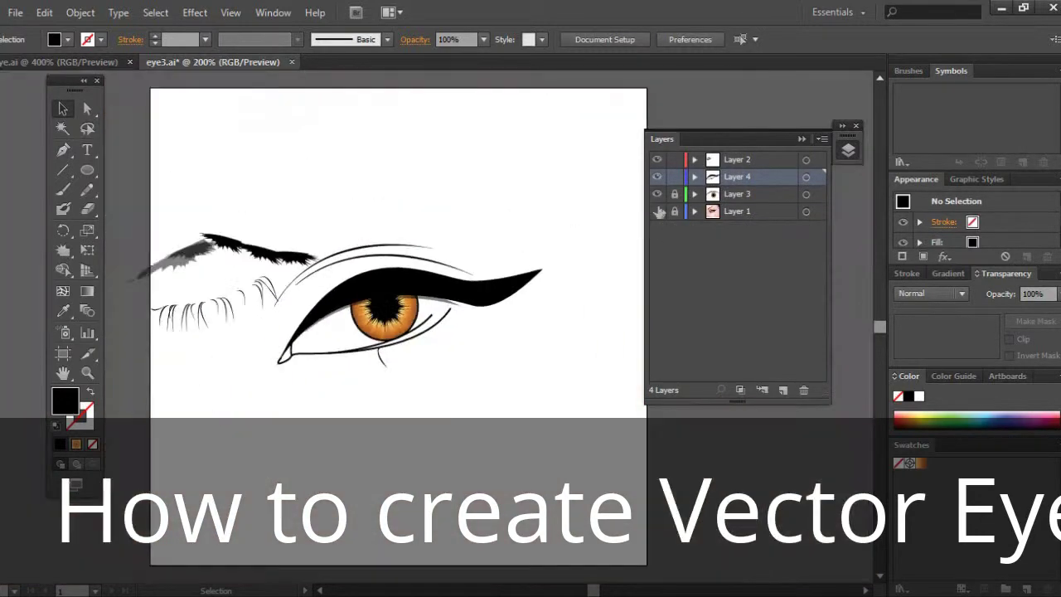
# Move the row of ready-made lashes from Layer 2 onto the lower lid line beneath the eye.
pyautogui.click(255, 309)
pyautogui.moveTo(255, 310); pyautogui.dragTo(407, 359)
pyautogui.hotkey('ctrl', '+')
pyautogui.hotkey('ctrl', '+')
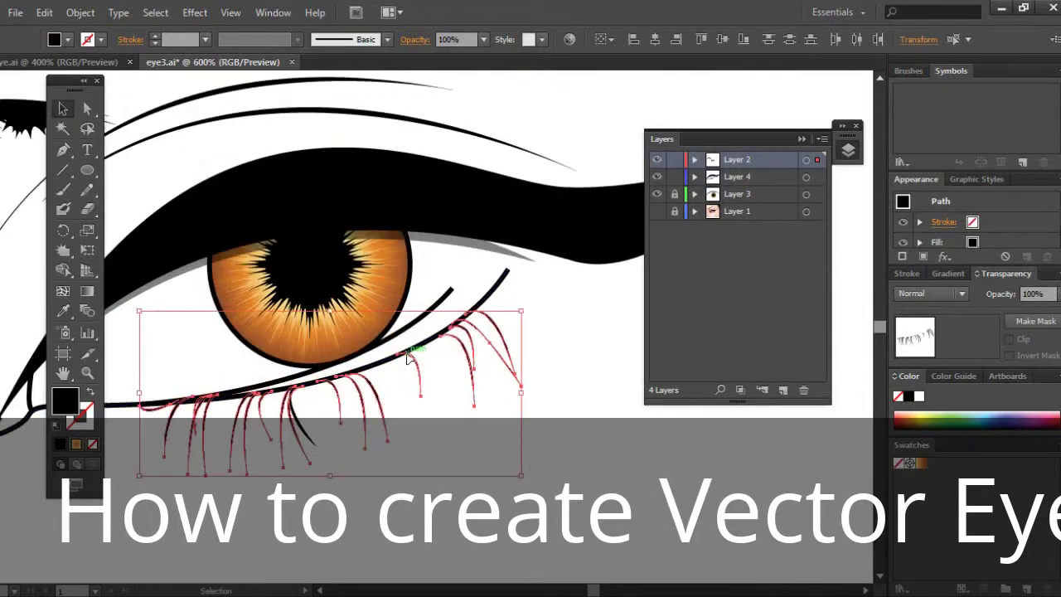
pyautogui.click(433, 385)
# Shift the single hand-drawn lash beneath the iris slightly so it sits among the lower lashes.
pyautogui.click(305, 427)
pyautogui.click(694, 178)
pyautogui.moveTo(735, 194); pyautogui.dragTo(756, 178)
pyautogui.click(695, 160)
pyautogui.moveTo(824, 224); pyautogui.dragTo(823, 365)
pyautogui.moveTo(760, 252); pyautogui.dragTo(760, 217)
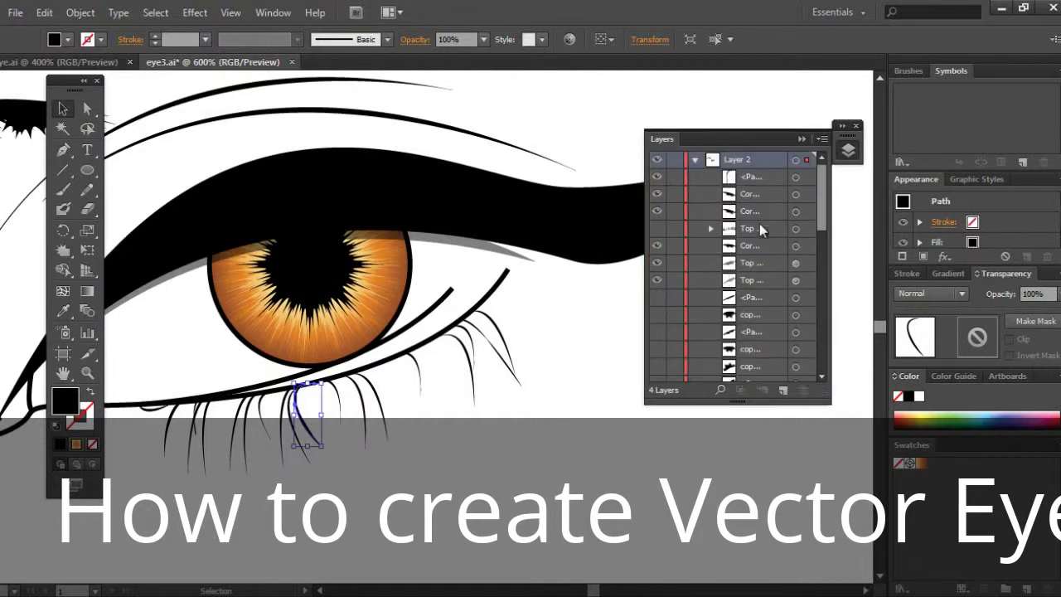
pyautogui.click(694, 160)
pyautogui.click(695, 177)
pyautogui.click(425, 464)
pyautogui.moveTo(301, 415); pyautogui.dragTo(306, 413)
pyautogui.click(308, 462)
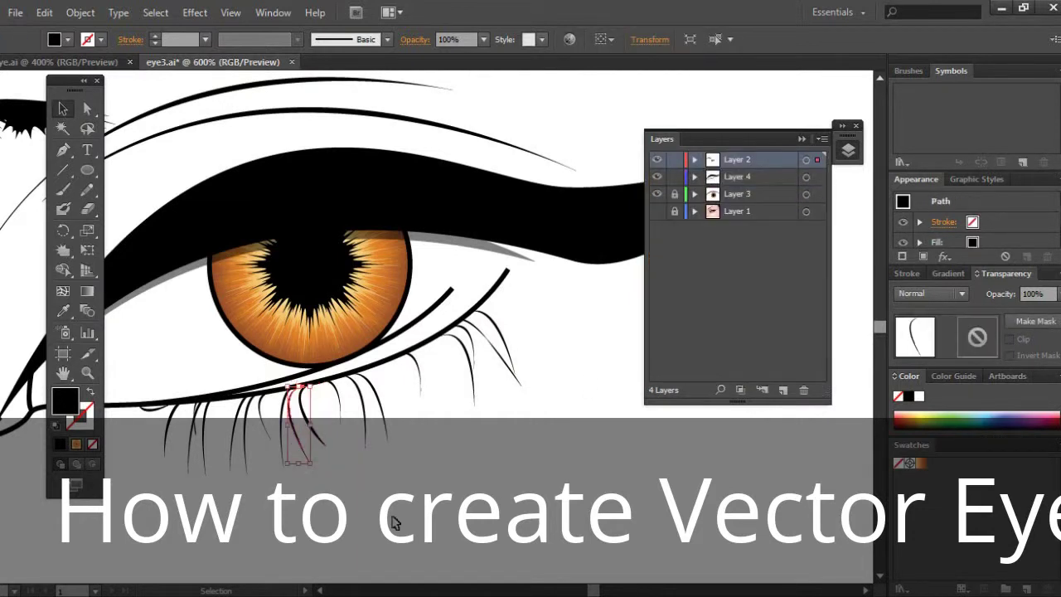
pyautogui.hotkey('ctrl', '-')
pyautogui.hotkey('ctrl', '-')
pyautogui.moveTo(224, 221); pyautogui.dragTo(218, 242)
pyautogui.hotkey('ctrl', 'z')
pyautogui.click(201, 192)
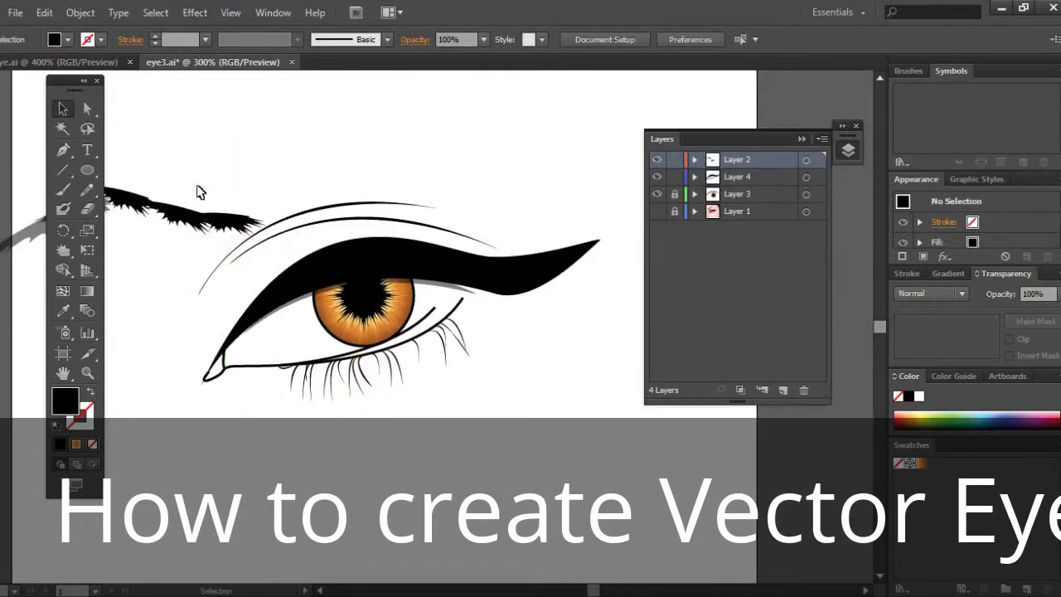
pyautogui.click(320, 590)
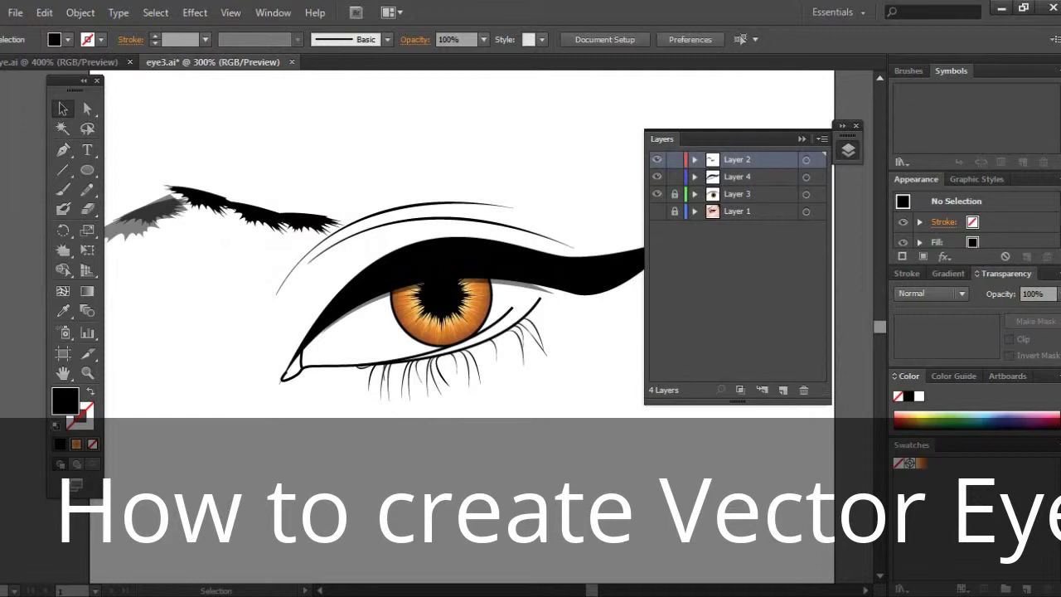
# Add a new layer above the locked ones and draw a black-filled rectangle below the eye's inner corner.
pyautogui.click(89, 172)
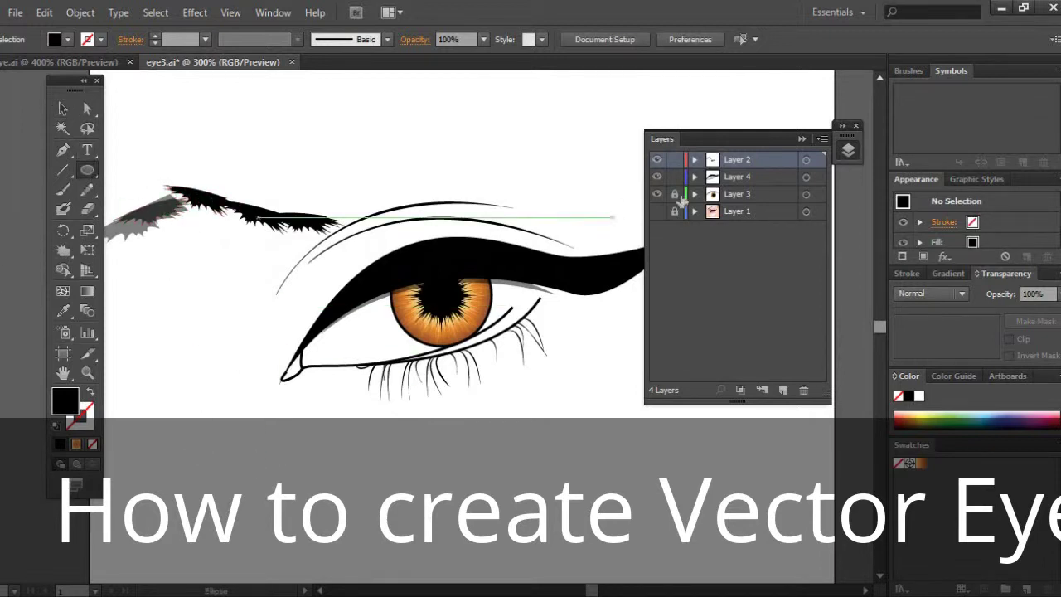
pyautogui.hotkey('ctrl', 'l')
pyautogui.moveTo(199, 404); pyautogui.dragTo(292, 477)
pyautogui.hotkey('ctrl', 'z')
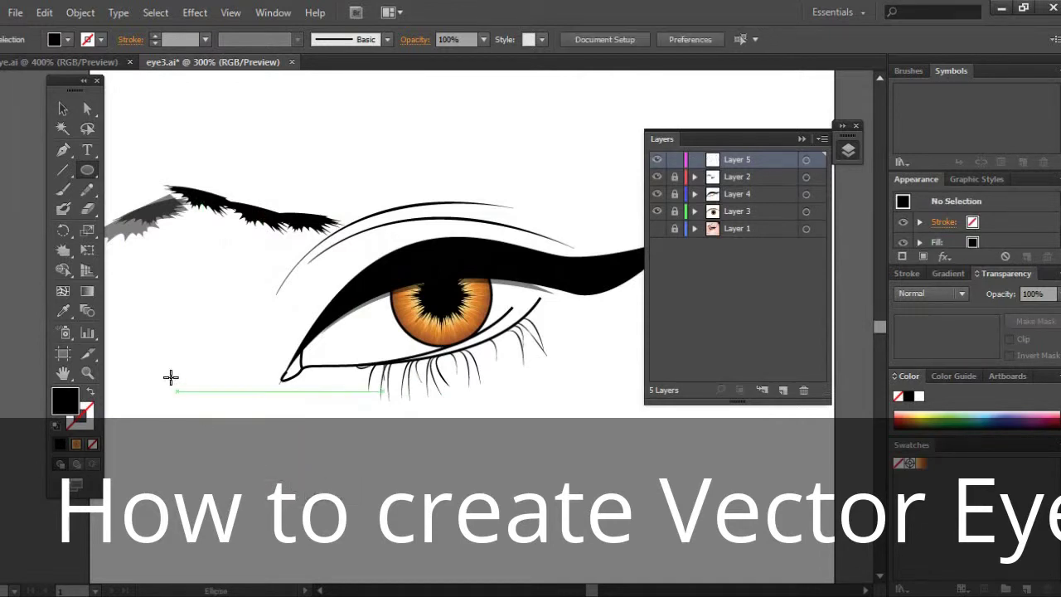
pyautogui.moveTo(87, 170); pyautogui.dragTo(145, 170)
pyautogui.moveTo(165, 387); pyautogui.dragTo(252, 467)
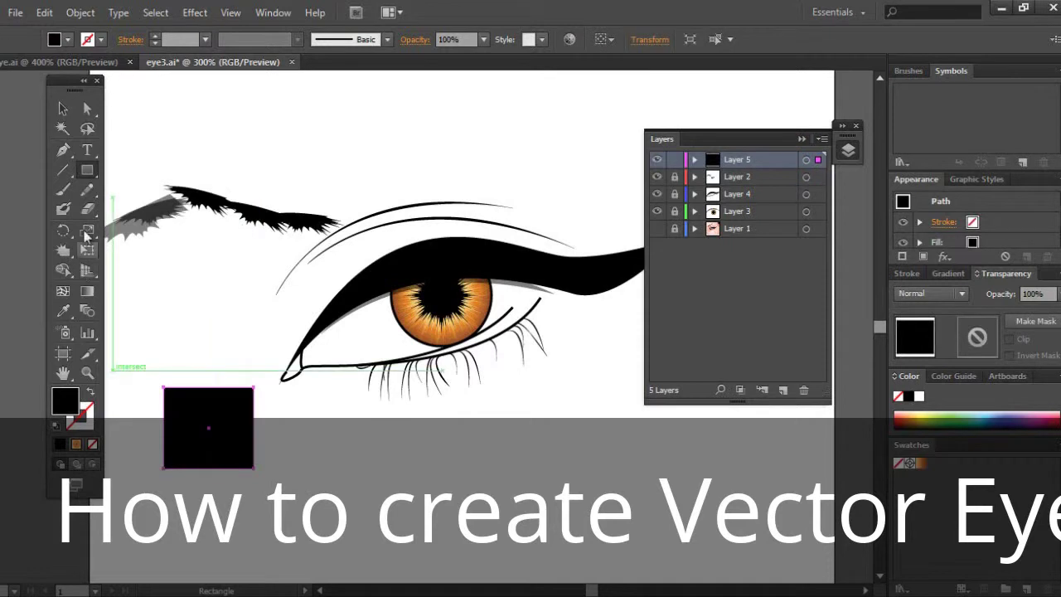
# Distort the black rectangle with the Crystallize tool into a spiky clump and flatten it into a narrow, lash-like strip.
pyautogui.click(65, 252)
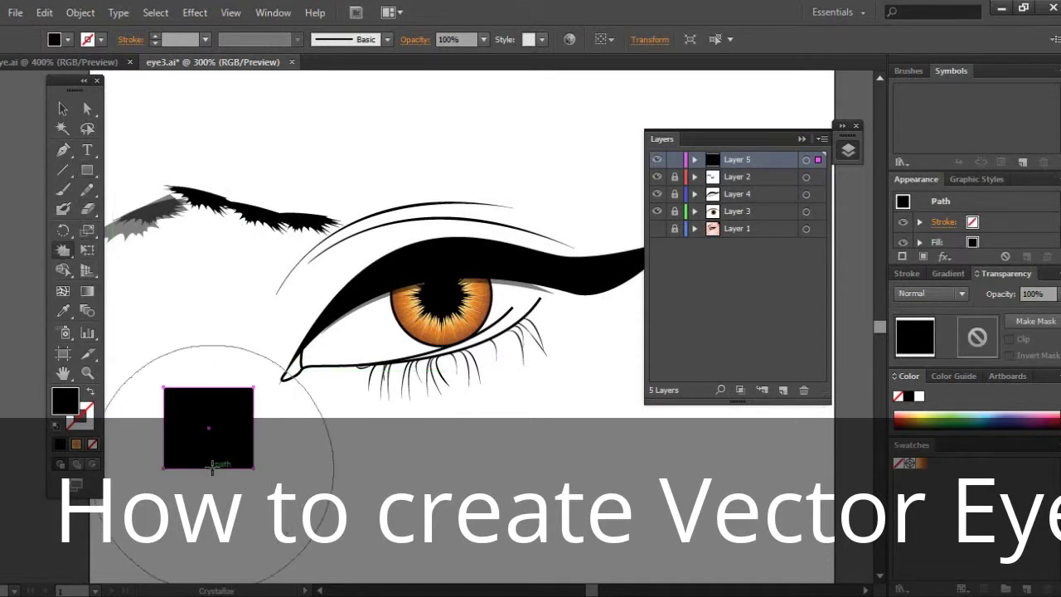
pyautogui.moveTo(215, 466); pyautogui.dragTo(207, 400)
pyautogui.click(63, 108)
pyautogui.click(217, 491)
pyautogui.click(216, 473)
pyautogui.moveTo(308, 380); pyautogui.dragTo(271, 380)
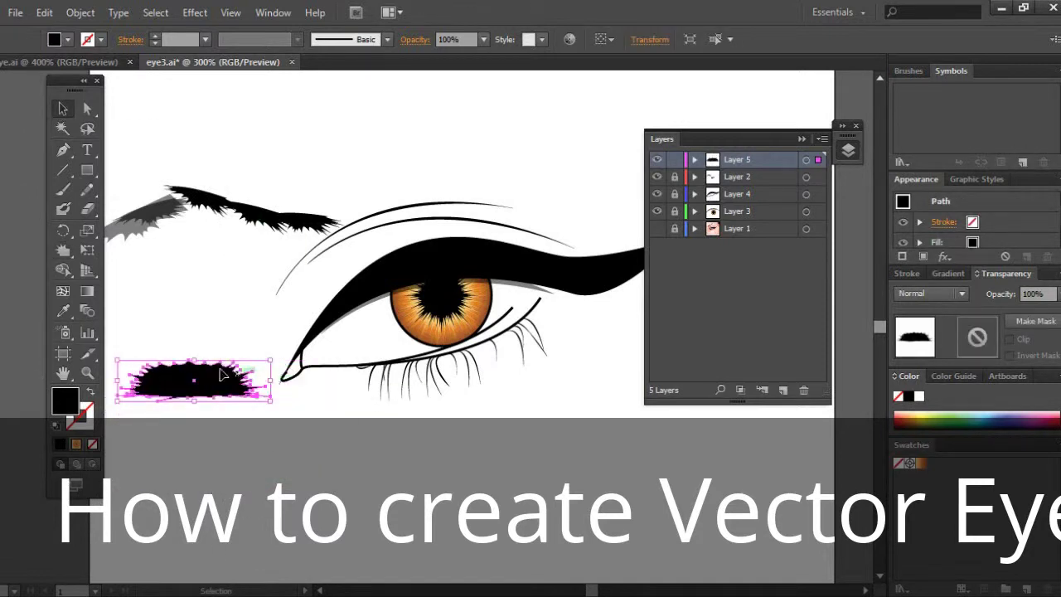
pyautogui.moveTo(194, 363); pyautogui.dragTo(165, 349)
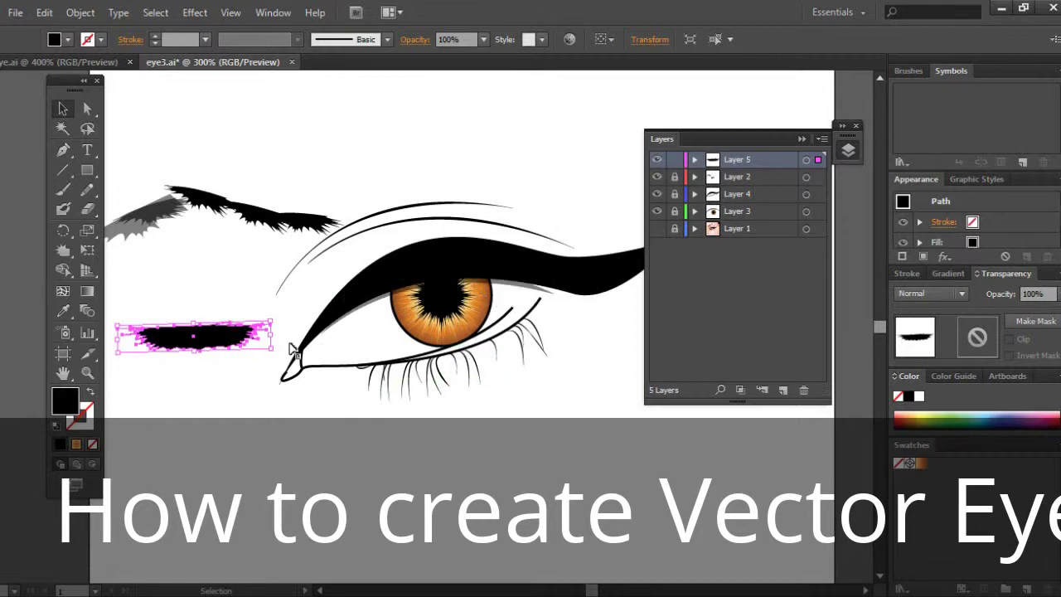
# Delete the spiky strip and remove the empty Layer 5.
pyautogui.moveTo(205, 339); pyautogui.dragTo(274, 130)
pyautogui.press('Delete')
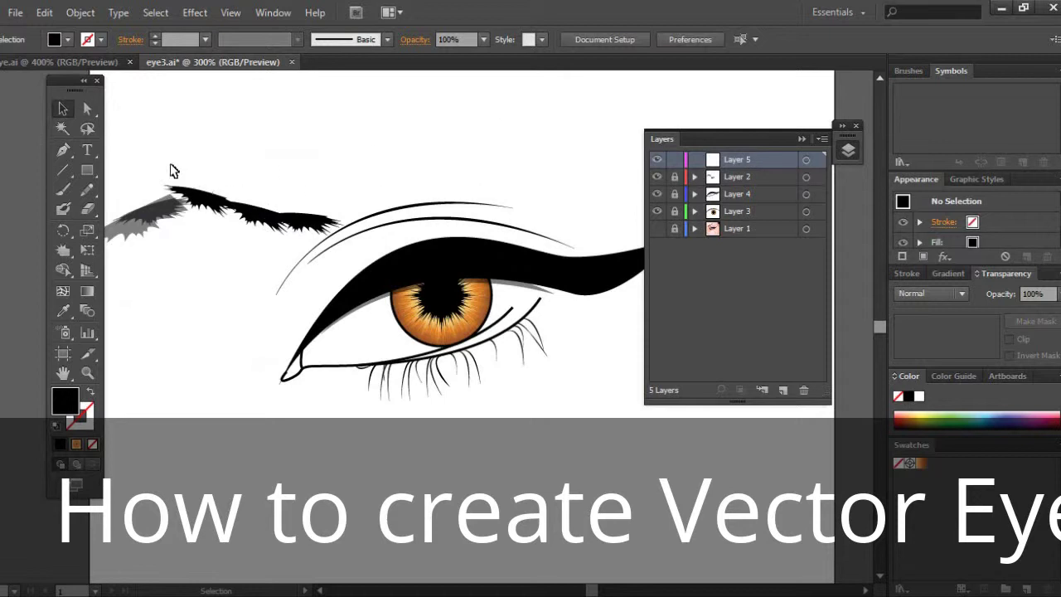
pyautogui.moveTo(219, 214); pyautogui.dragTo(302, 250)
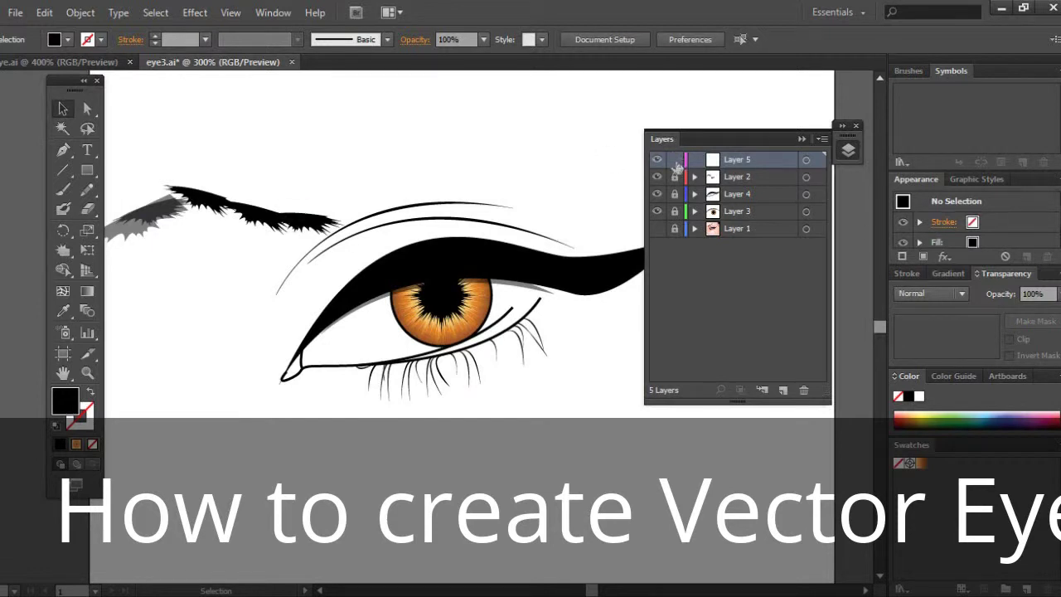
pyautogui.click(808, 160)
pyautogui.hotkey('ctrl', 'z')
# Unlock Layer 2, move one spiky black piece under the eyeliner's outer wing, and place the remaining pieces below the eye.
pyautogui.click(675, 159)
pyautogui.moveTo(290, 225); pyautogui.dragTo(565, 293)
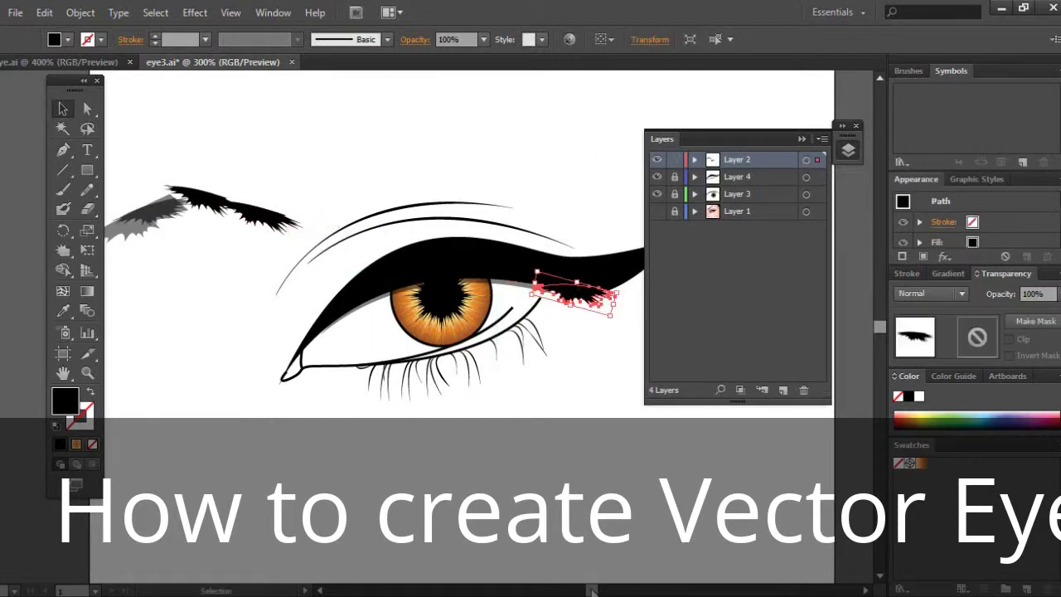
pyautogui.moveTo(592, 591); pyautogui.dragTo(594, 592)
pyautogui.moveTo(219, 248); pyautogui.dragTo(25, 175)
pyautogui.moveTo(139, 202); pyautogui.dragTo(517, 466)
pyautogui.click(543, 443)
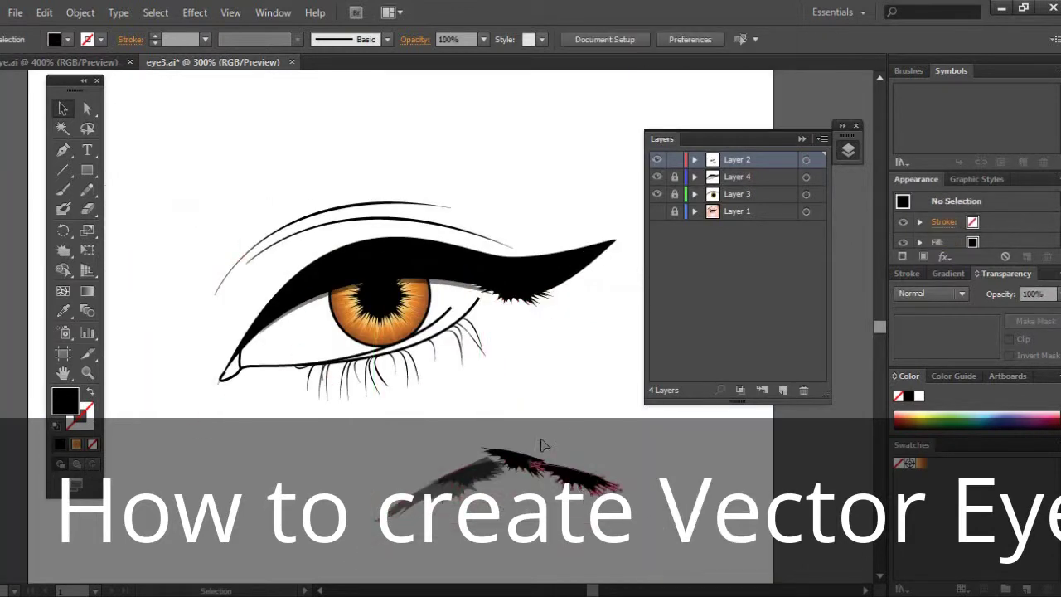
# Place the two remaining solid black spiky pieces along the eyeliner's lower edge, beside and above the iris.
pyautogui.moveTo(580, 480); pyautogui.dragTo(469, 292)
pyautogui.click(513, 390)
pyautogui.moveTo(523, 467); pyautogui.dragTo(420, 282)
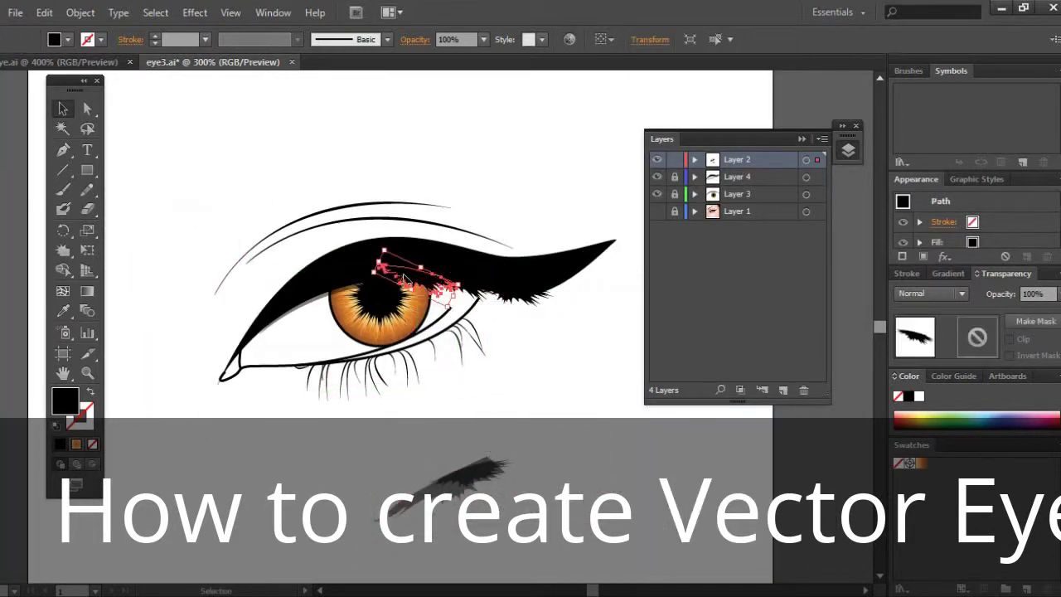
pyautogui.moveTo(377, 243); pyautogui.dragTo(400, 276)
pyautogui.click(520, 183)
pyautogui.click(466, 396)
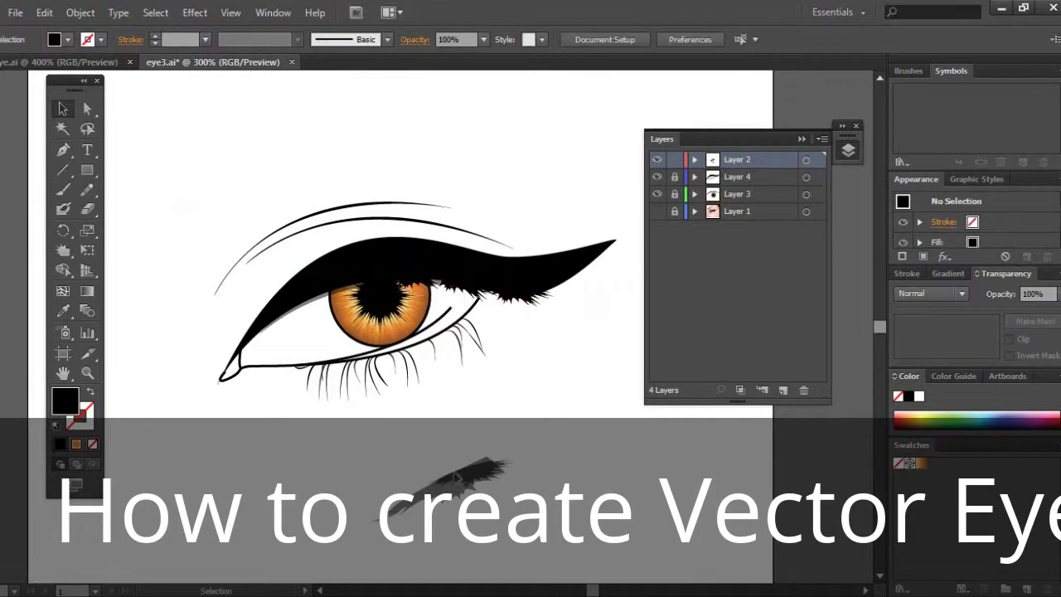
# Move the semi-transparent spiky pieces under the eyeliner's inner half, over the eye white and the iris edge.
pyautogui.moveTo(453, 470); pyautogui.dragTo(320, 292)
pyautogui.click(369, 298)
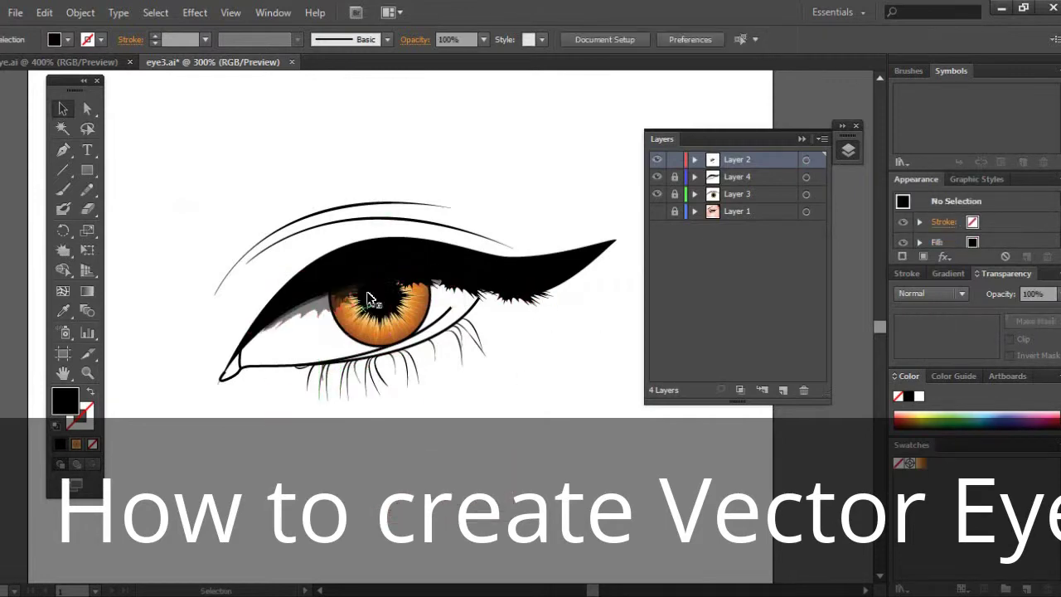
# Examine the spiky upper lashes and their shadow along the eyeliner at several magnifications.
pyautogui.hotkey('ctrl', '-')
pyautogui.hotkey('ctrl', '+')
pyautogui.hotkey('ctrl', '+')
pyautogui.hotkey('ctrl', '-')
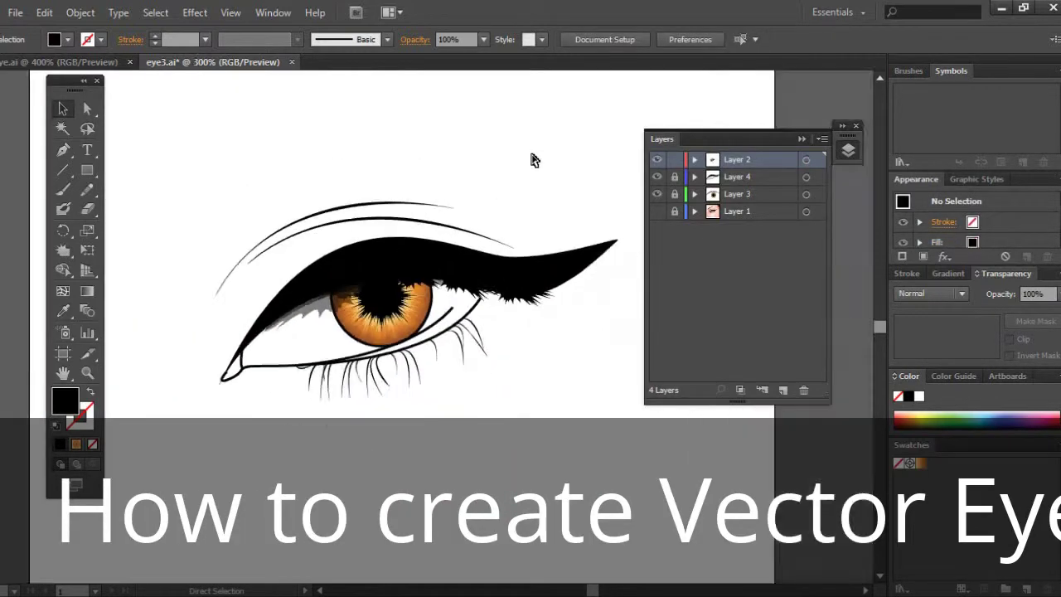
pyautogui.hotkey('ctrl', '+')
pyautogui.hotkey('ctrl', '+')
pyautogui.hotkey('ctrl', '+')
pyautogui.hotkey('ctrl', '+')
pyautogui.hotkey('ctrl', '-')
pyautogui.hotkey('ctrl', '-')
pyautogui.hotkey('ctrl', '-')
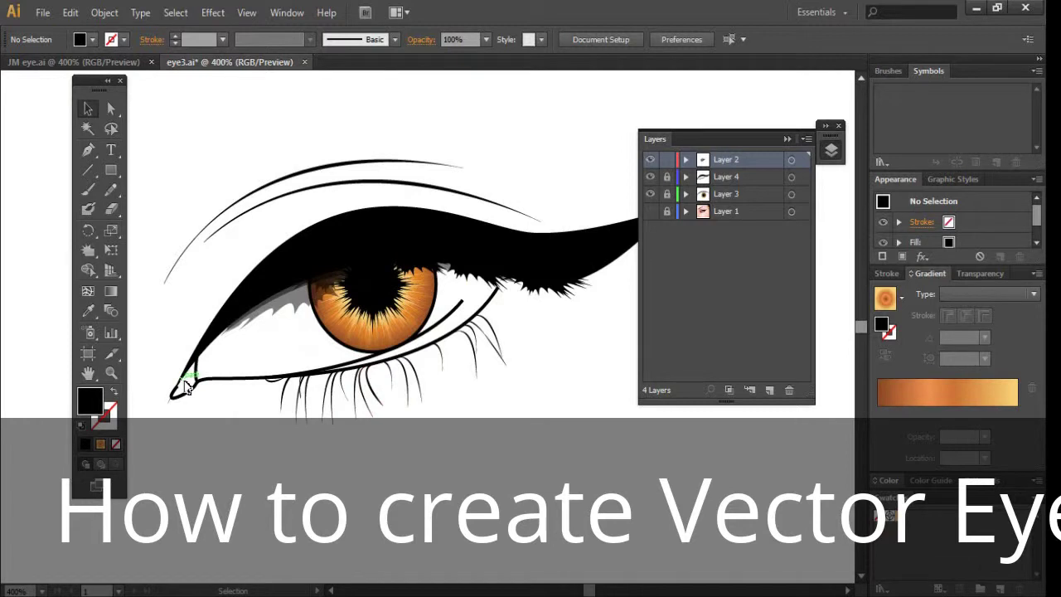
# Unlock Layers 4 and 3, make Layer 3 active and set the fill colour to near-white for the eye white.
pyautogui.press('p')
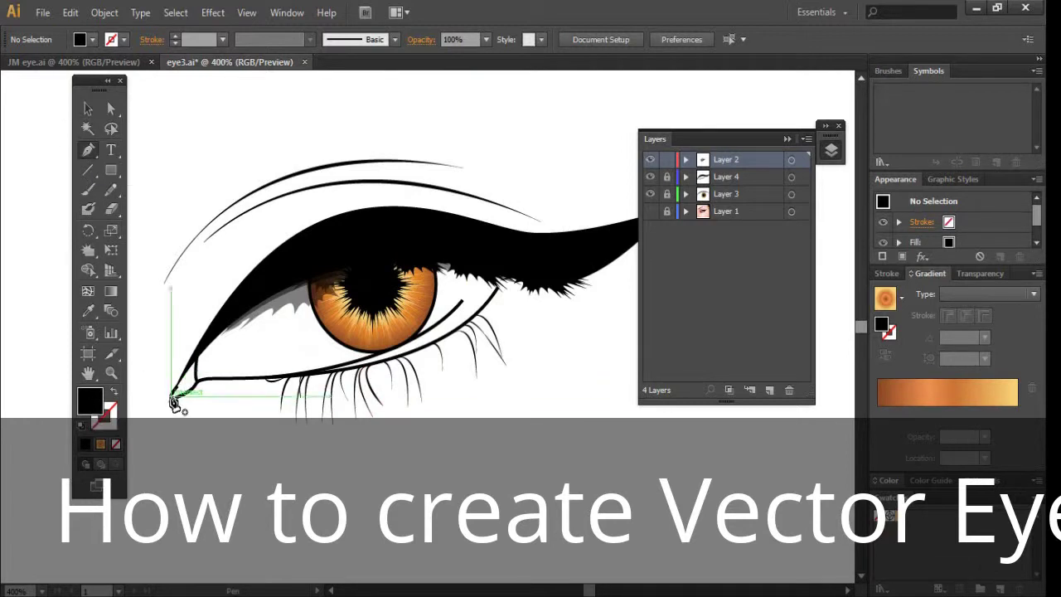
pyautogui.click(733, 178)
pyautogui.click(714, 196)
pyautogui.moveTo(668, 197); pyautogui.dragTo(669, 180)
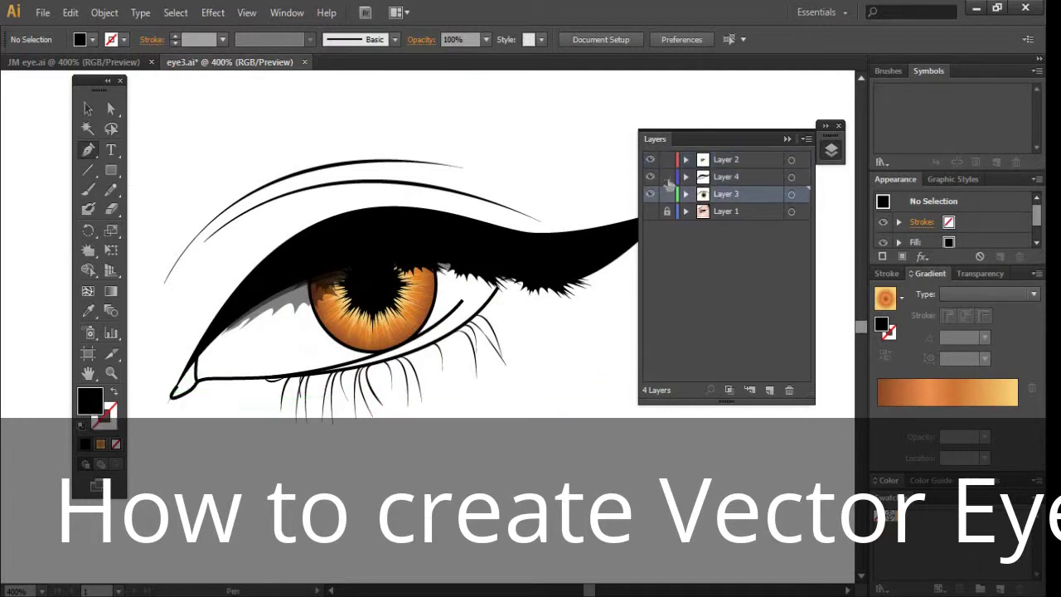
pyautogui.doubleClick(94, 405)
pyautogui.click(372, 201)
pyautogui.click(736, 200)
# Draw the closed eye-white shape with the Pen tool, from the inner corner up under the eyeliner and back along the lower lid line.
pyautogui.click(172, 397)
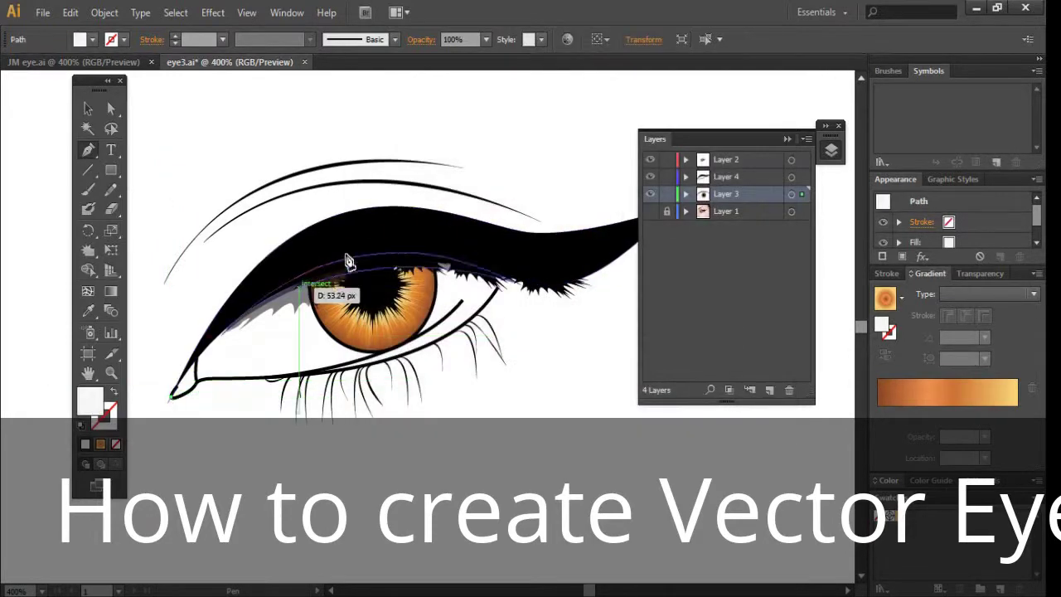
pyautogui.moveTo(350, 238); pyautogui.dragTo(477, 220)
pyautogui.moveTo(509, 263); pyautogui.dragTo(499, 280)
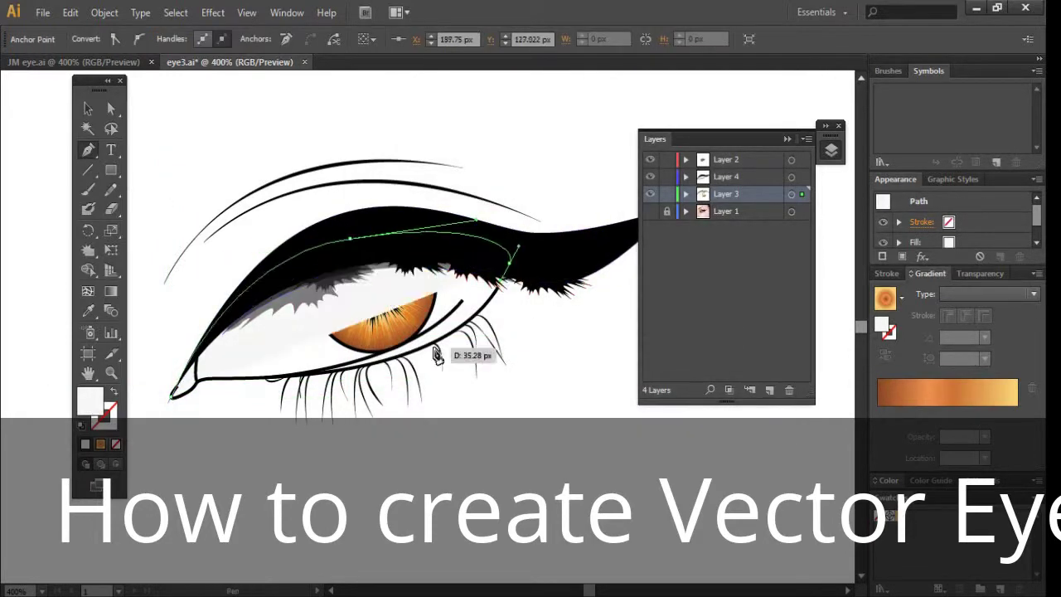
pyautogui.moveTo(437, 355); pyautogui.dragTo(110, 397)
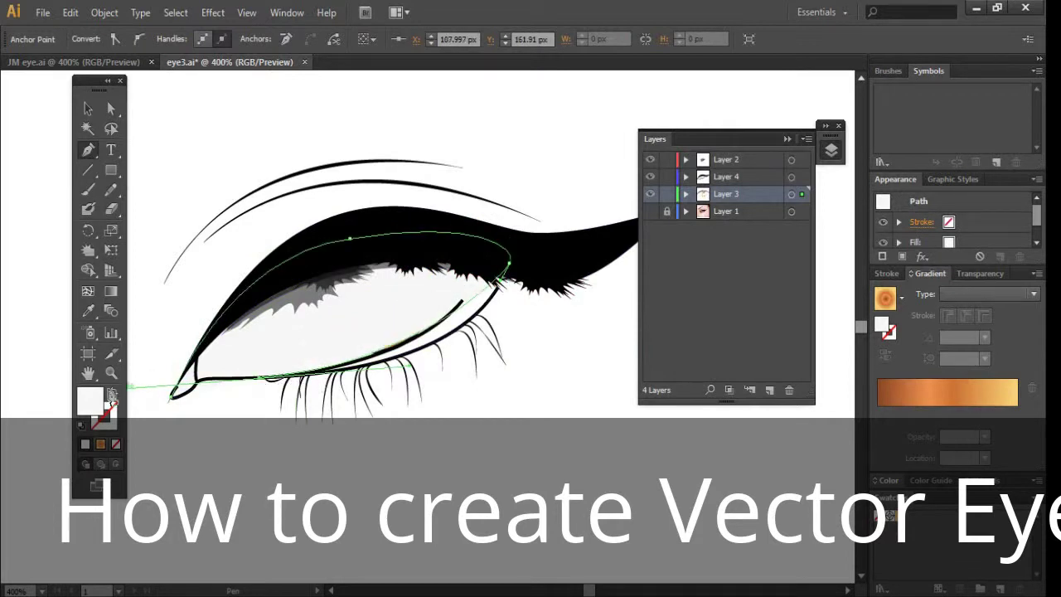
pyautogui.hotkey('ctrl', '-')
pyautogui.click(240, 375)
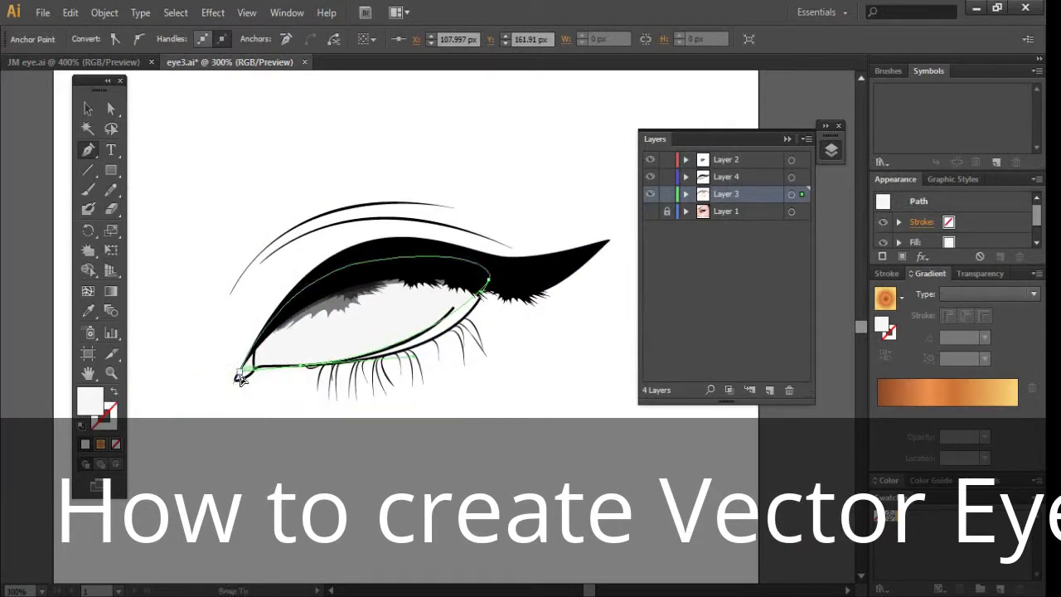
pyautogui.hotkey('ctrl', 'z')
pyautogui.hotkey('ctrl', '+')
pyautogui.click(259, 377)
pyautogui.moveTo(197, 382); pyautogui.dragTo(188, 389)
pyautogui.click(171, 398)
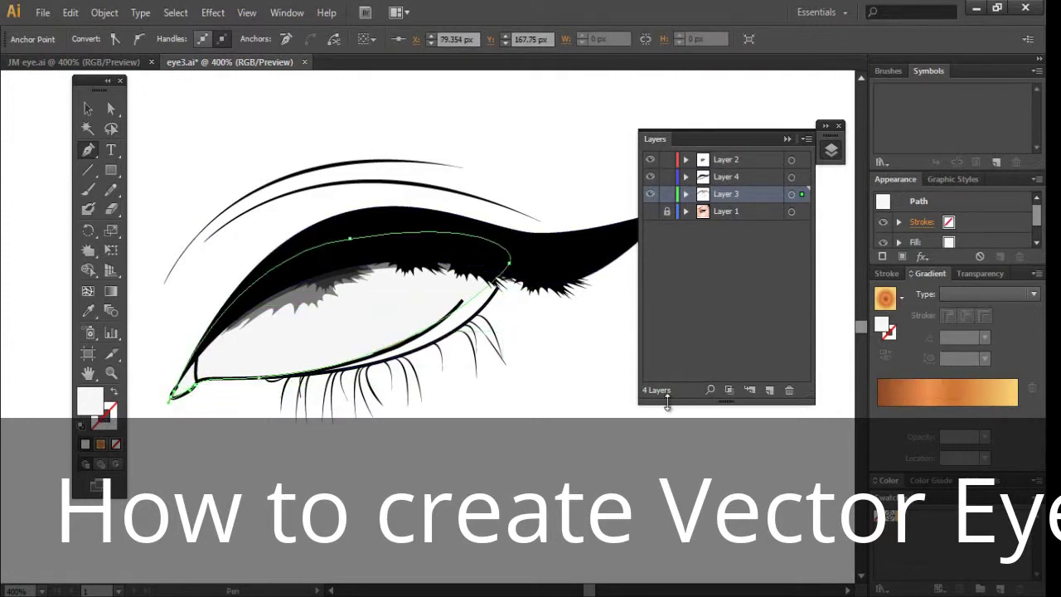
# Fill the eye-white shape with the iris's radial gradient and delete its colour stops except the white and the orange one.
pyautogui.click(885, 419)
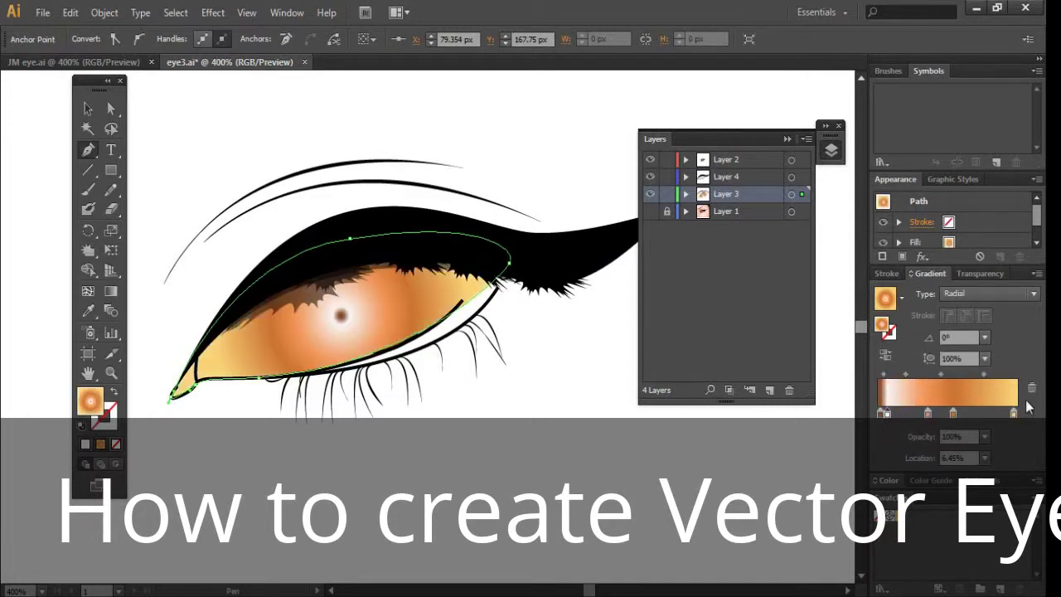
pyautogui.moveTo(884, 414); pyautogui.dragTo(928, 414)
pyautogui.press('z')
pyautogui.click(882, 415)
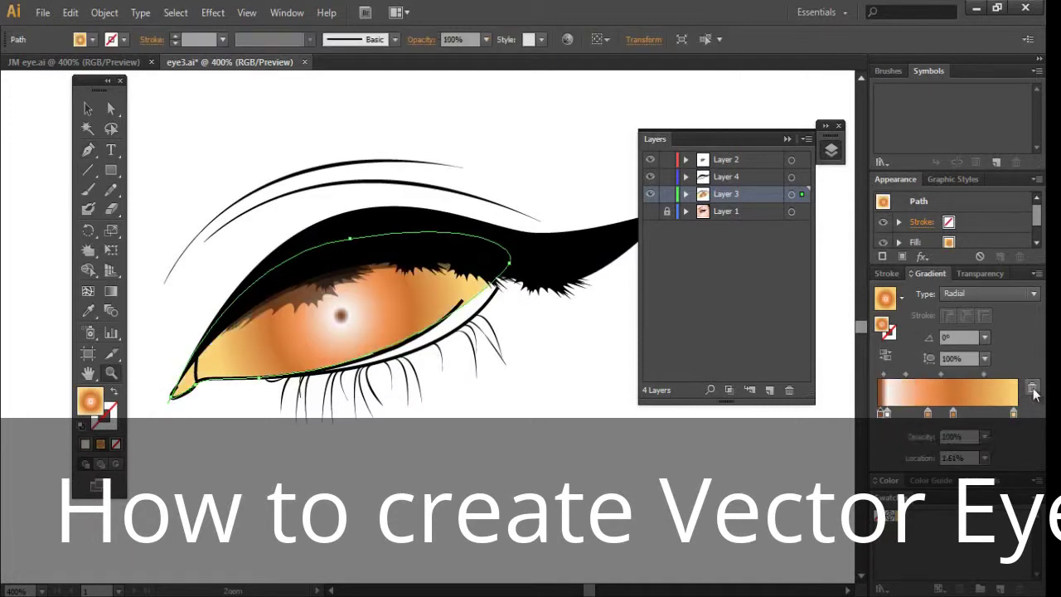
pyautogui.click(1032, 389)
pyautogui.click(1014, 414)
pyautogui.click(1032, 389)
pyautogui.click(953, 415)
pyautogui.click(1032, 389)
# Recolour the orange gradient stop pale pink and rearrange the stops so pink starts the gradient and white ends it.
pyautogui.doubleClick(928, 413)
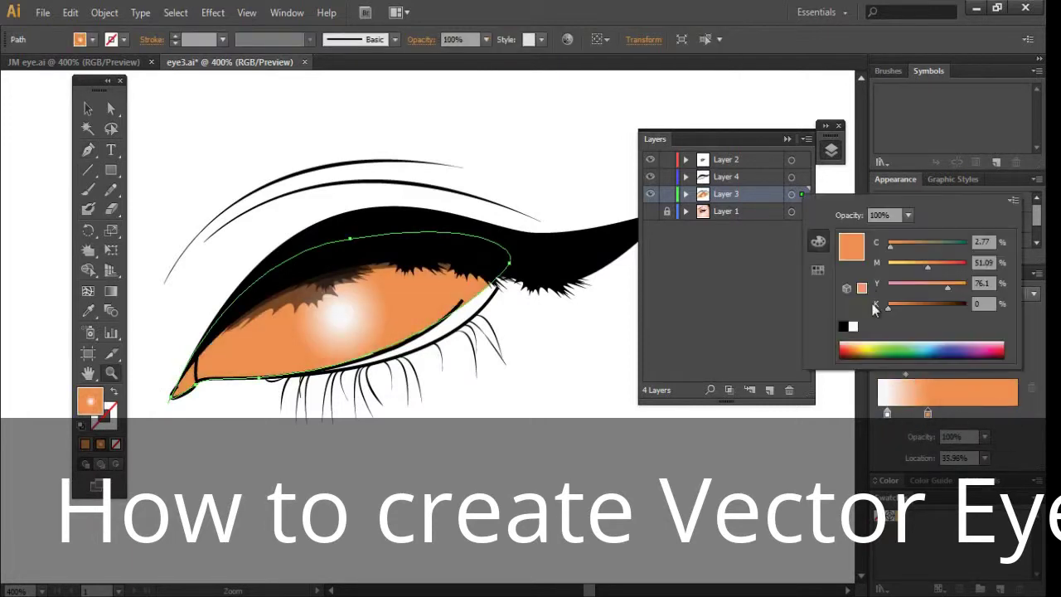
pyautogui.moveTo(928, 292); pyautogui.dragTo(902, 291)
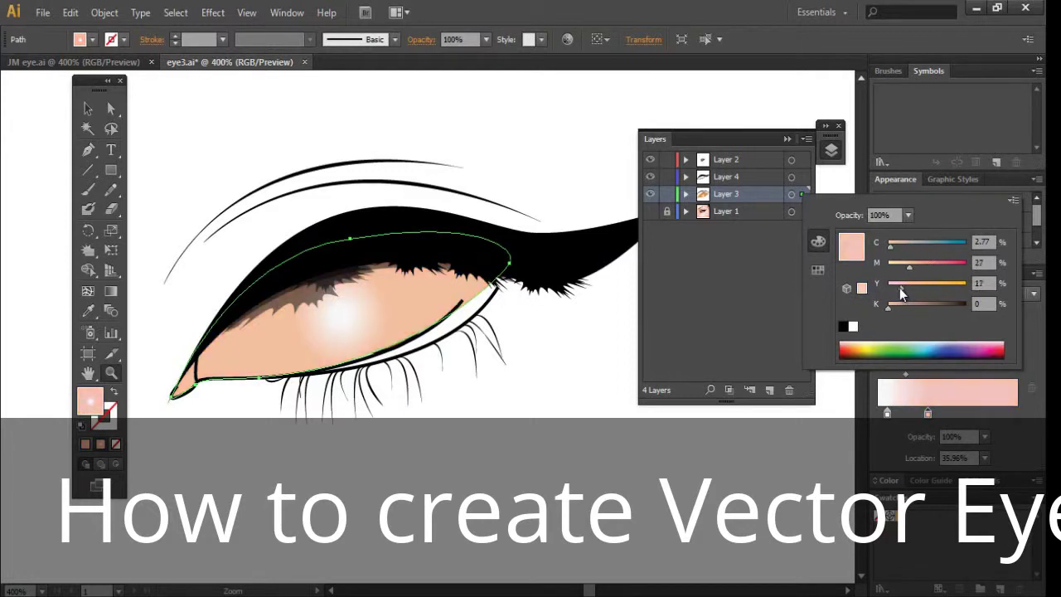
pyautogui.click(980, 435)
pyautogui.moveTo(928, 414); pyautogui.dragTo(899, 414)
pyautogui.moveTo(887, 414); pyautogui.dragTo(1020, 416)
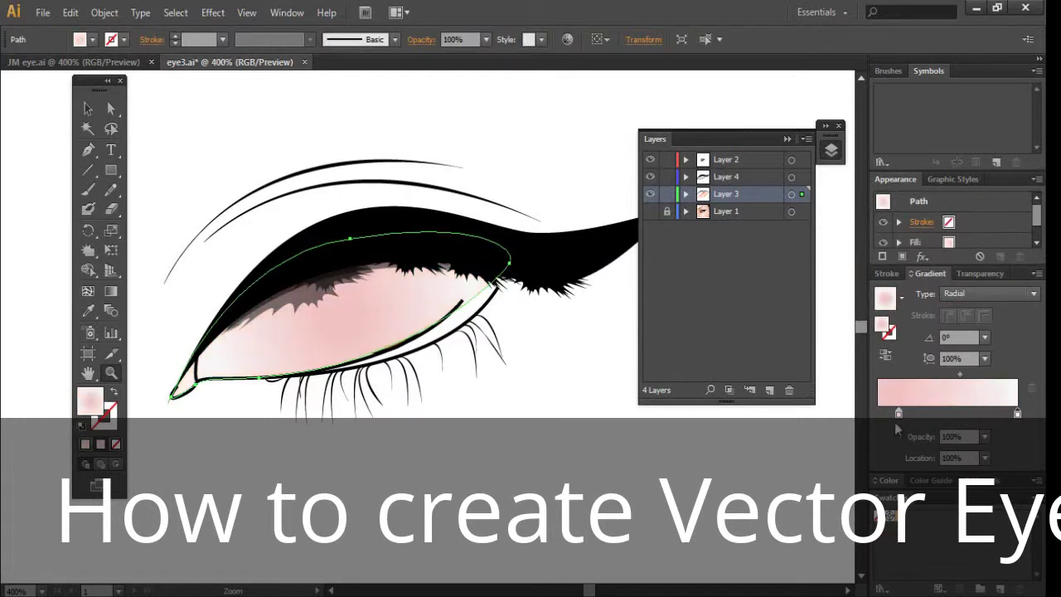
pyautogui.moveTo(900, 415); pyautogui.dragTo(884, 415)
# Darken the white end stop of the eye-white gradient slightly to a light grey.
pyautogui.doubleClick(1017, 414)
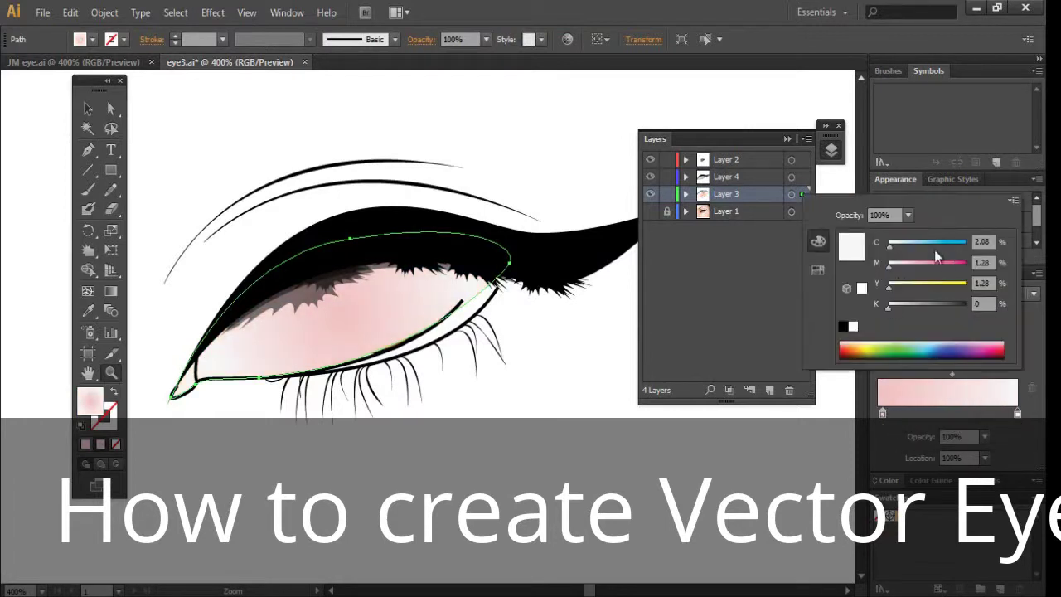
pyautogui.moveTo(890, 310); pyautogui.dragTo(895, 309)
pyautogui.click(889, 468)
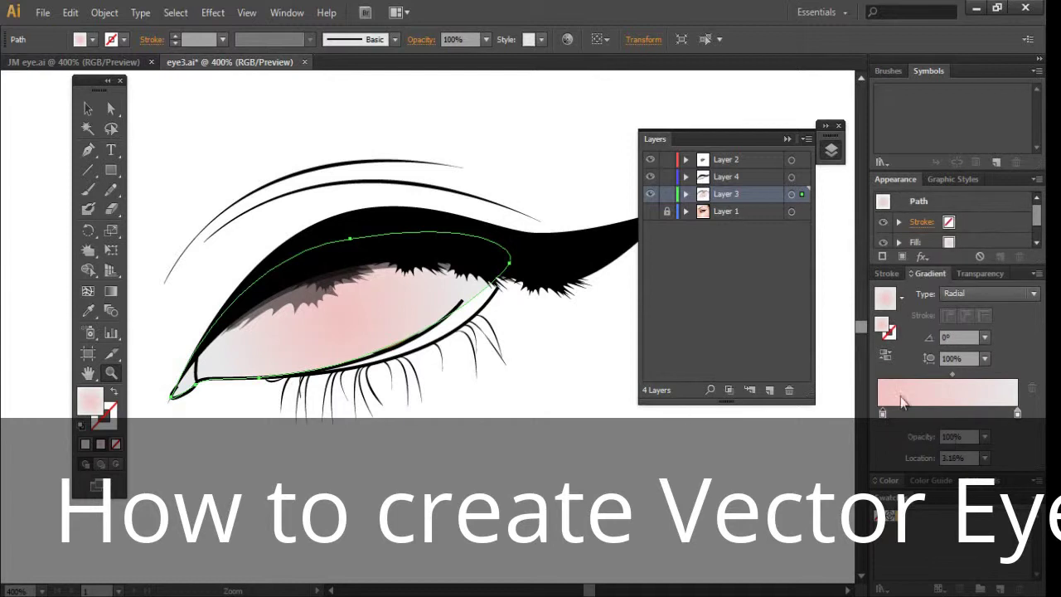
# Change the eye-white gradient to Linear and shift its midpoint towards the pink end at the inner corner.
pyautogui.click(986, 294)
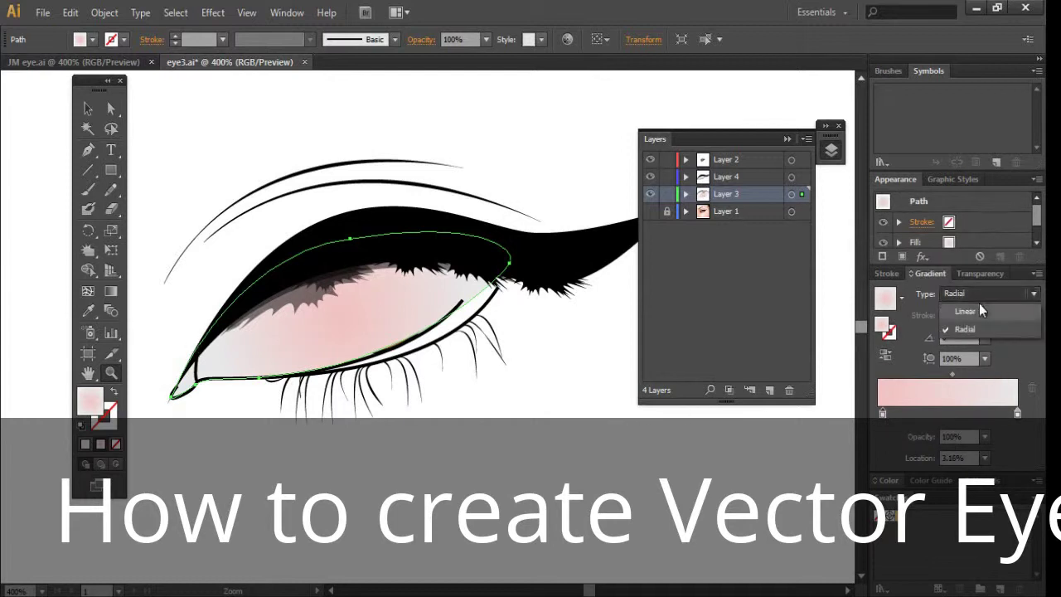
pyautogui.click(972, 313)
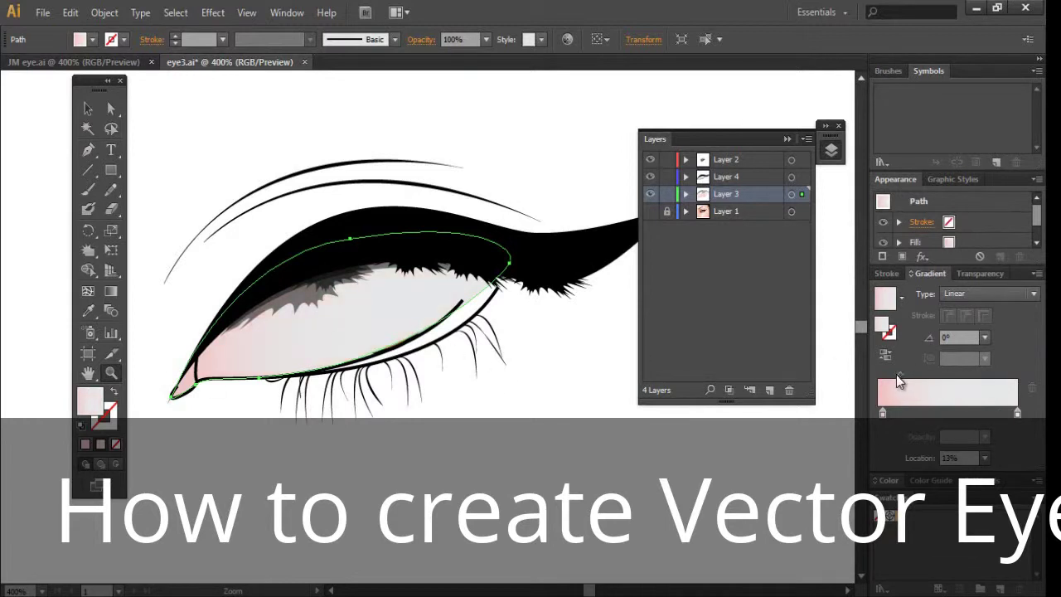
pyautogui.click(1018, 414)
# Move the eye-white path to the bottom of Layer 3, behind the iris, and deselect it.
pyautogui.click(685, 195)
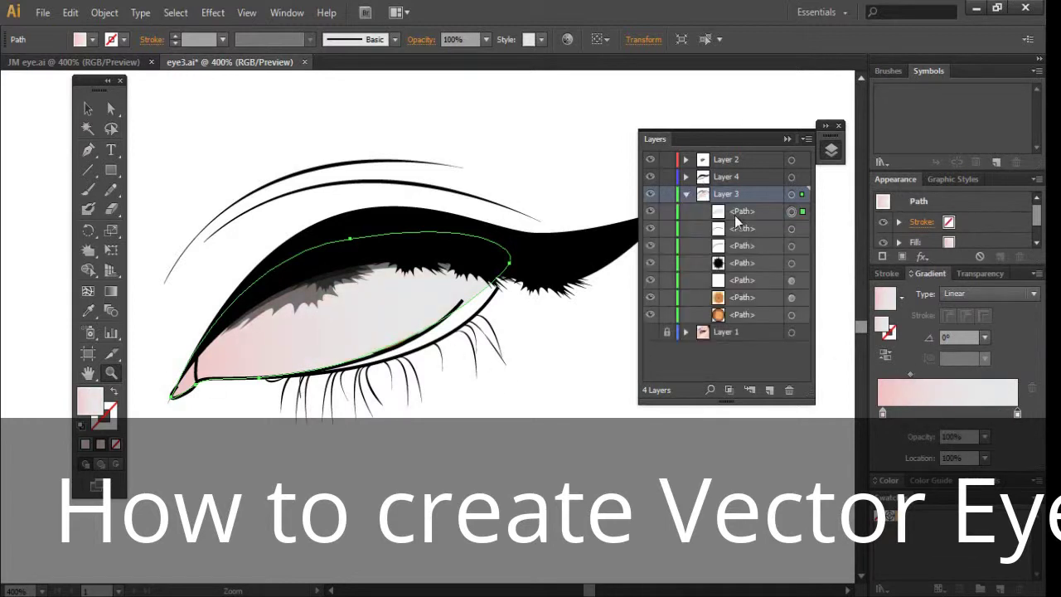
pyautogui.moveTo(736, 216); pyautogui.dragTo(737, 319)
pyautogui.click(89, 110)
pyautogui.click(564, 447)
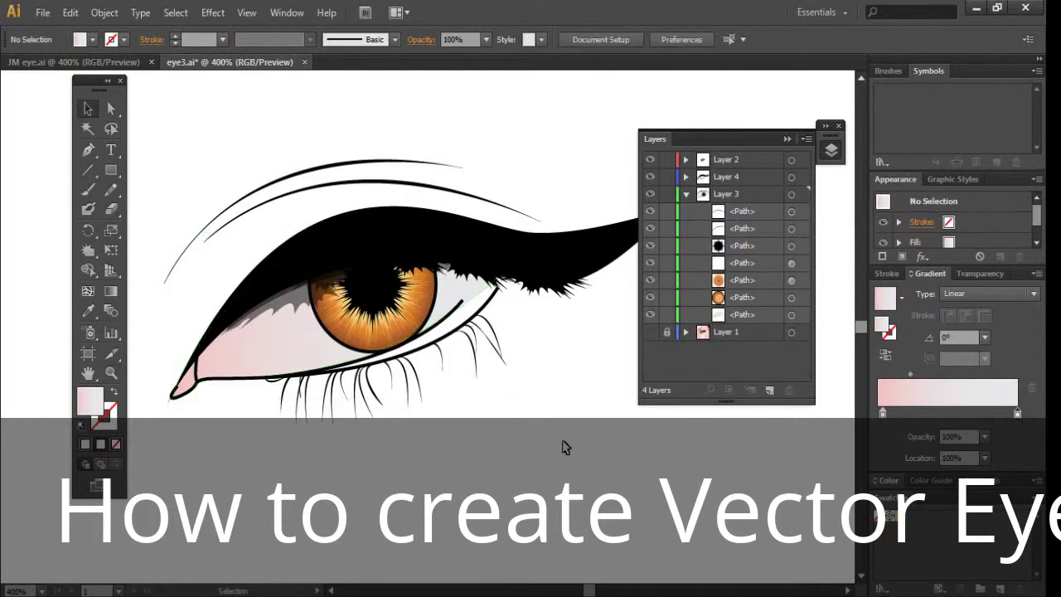
pyautogui.click(686, 195)
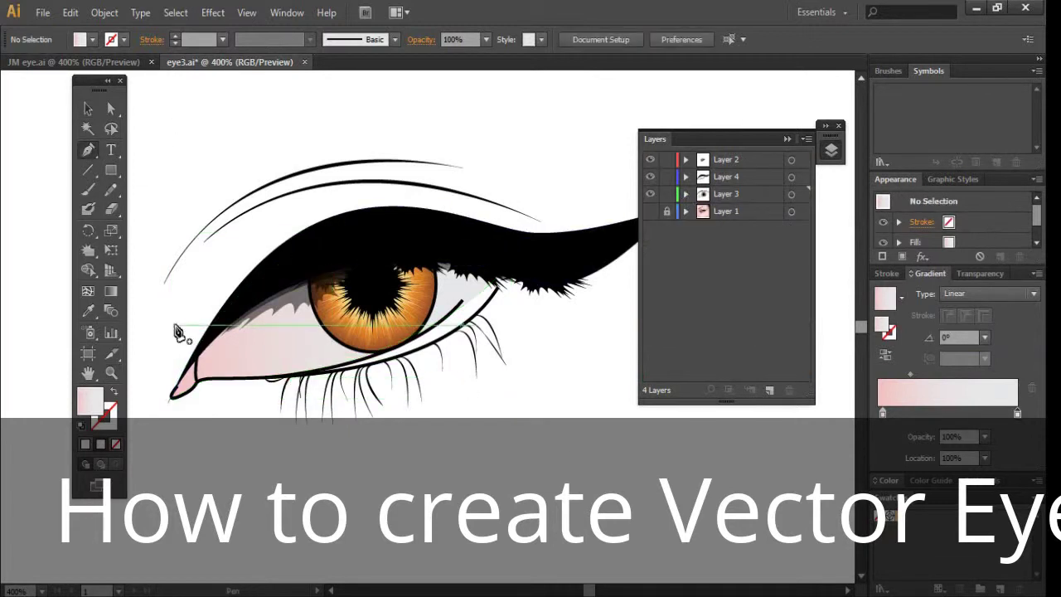
# Extend the inner lower lid line with the Pen tool up under the eyeliner and join it to the outer lower lid line.
pyautogui.click(88, 152)
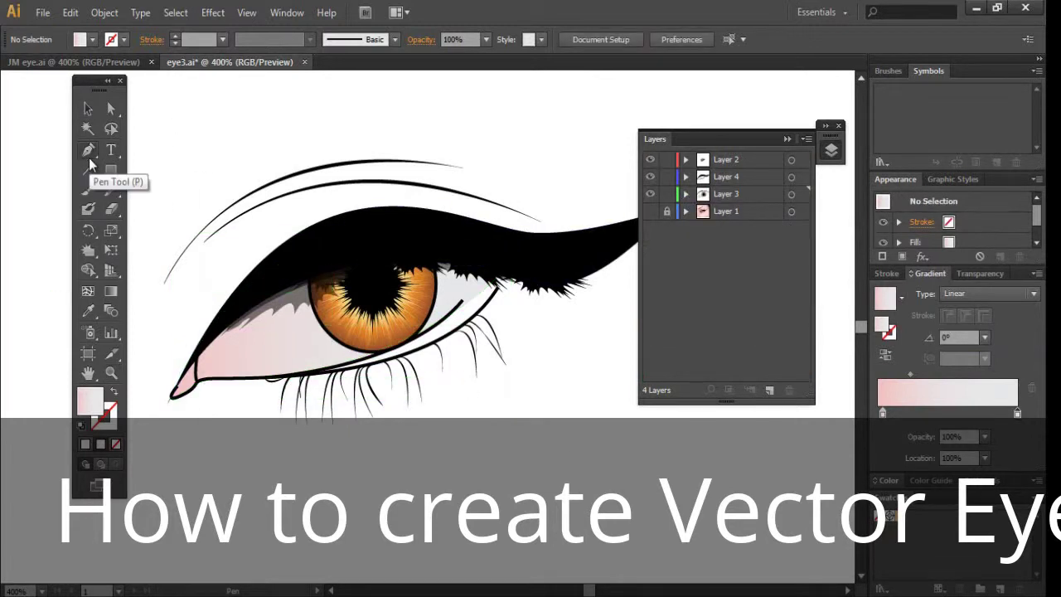
pyautogui.click(462, 300)
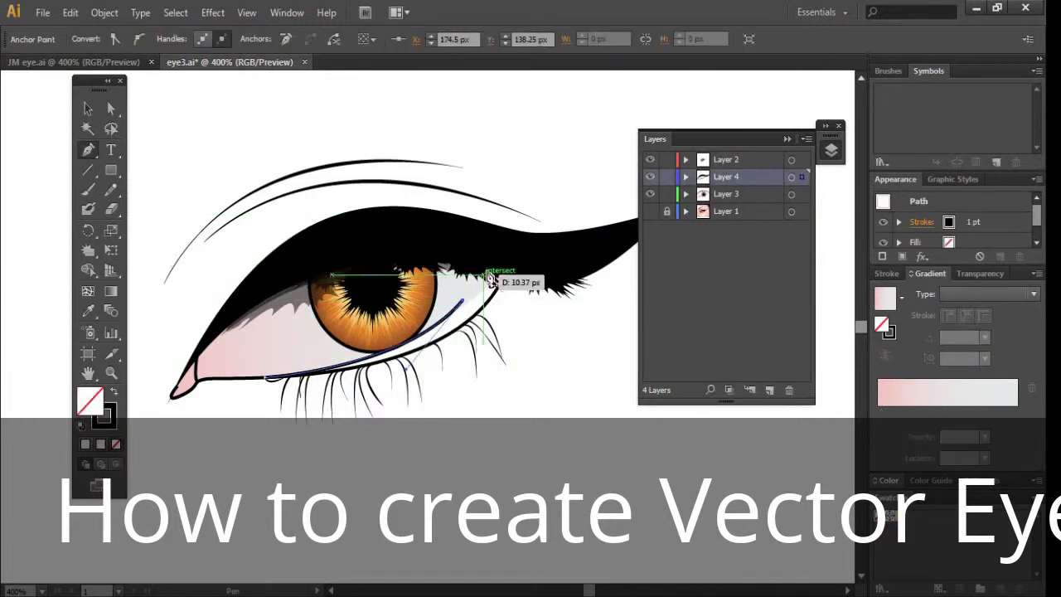
pyautogui.click(497, 262)
pyautogui.hotkey('ctrl', 'z')
pyautogui.moveTo(491, 263); pyautogui.dragTo(501, 246)
pyautogui.click(498, 292)
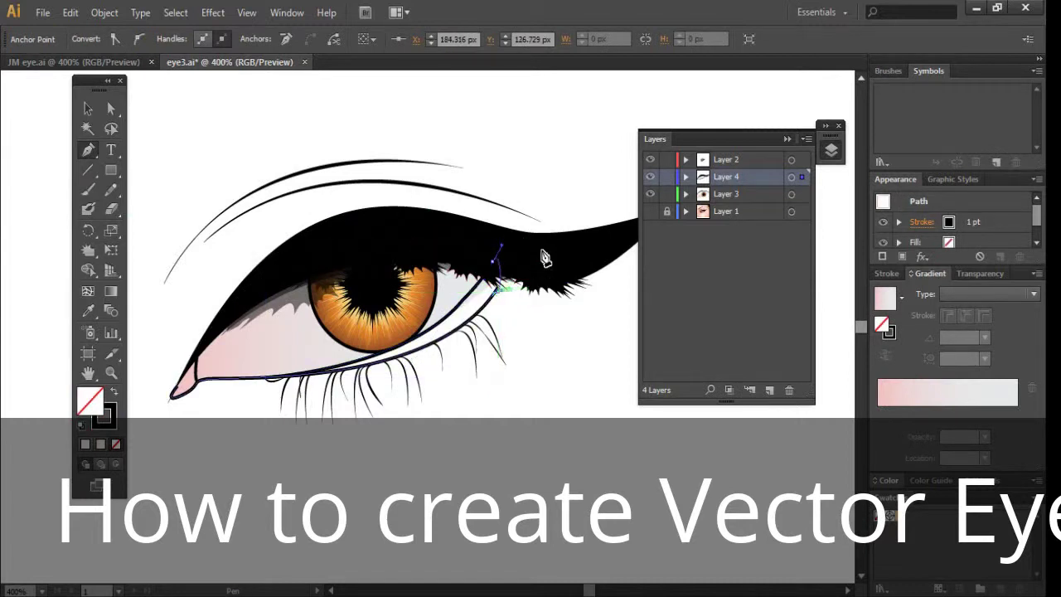
pyautogui.hotkey('ctrl', '+')
pyautogui.hotkey('ctrl', '+')
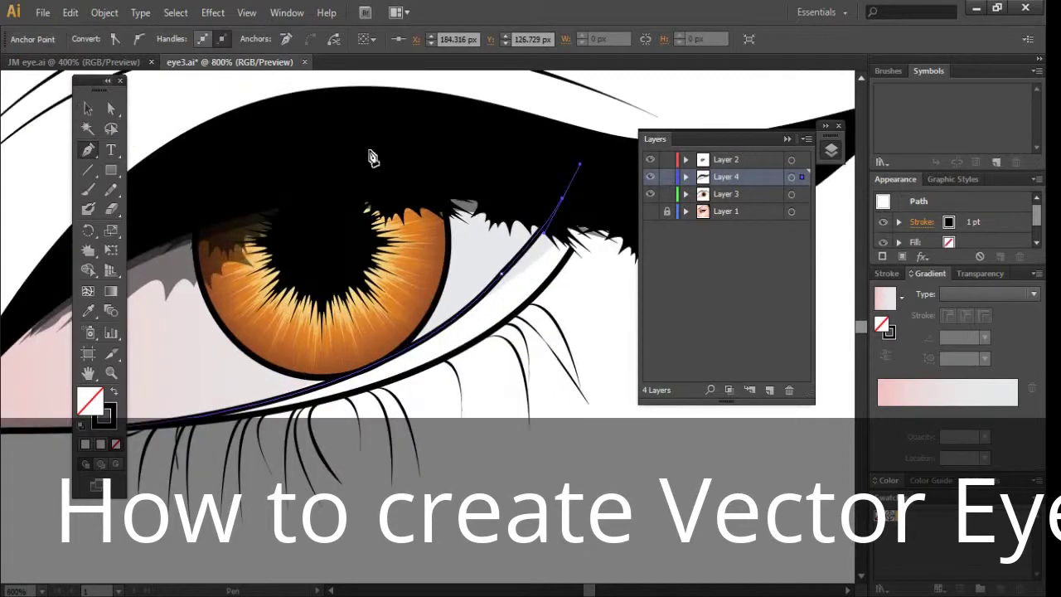
pyautogui.moveTo(571, 251); pyautogui.dragTo(532, 298)
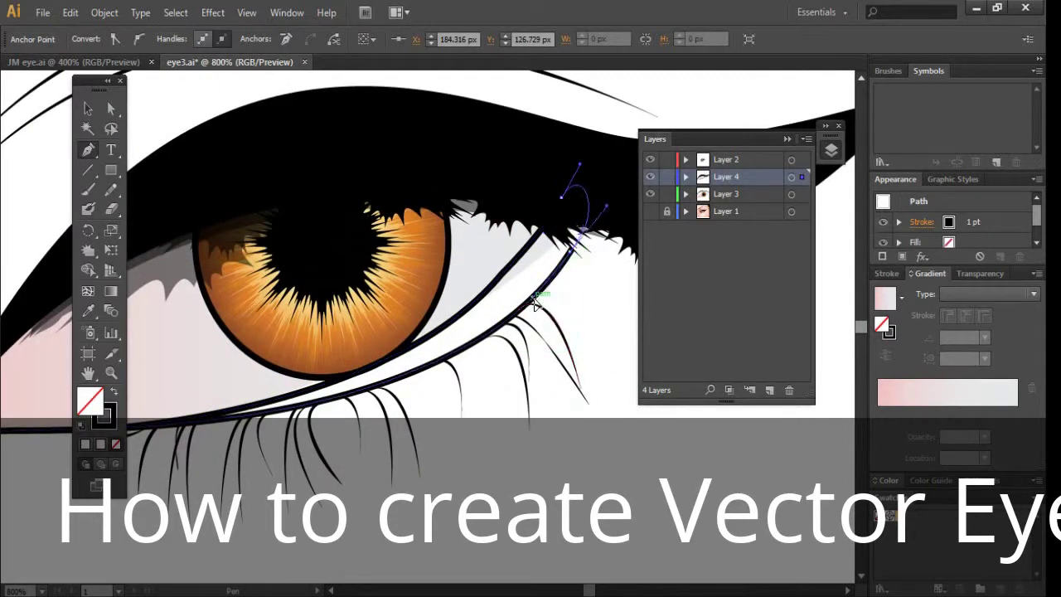
pyautogui.click(89, 109)
pyautogui.doubleClick(105, 416)
pyautogui.click(393, 207)
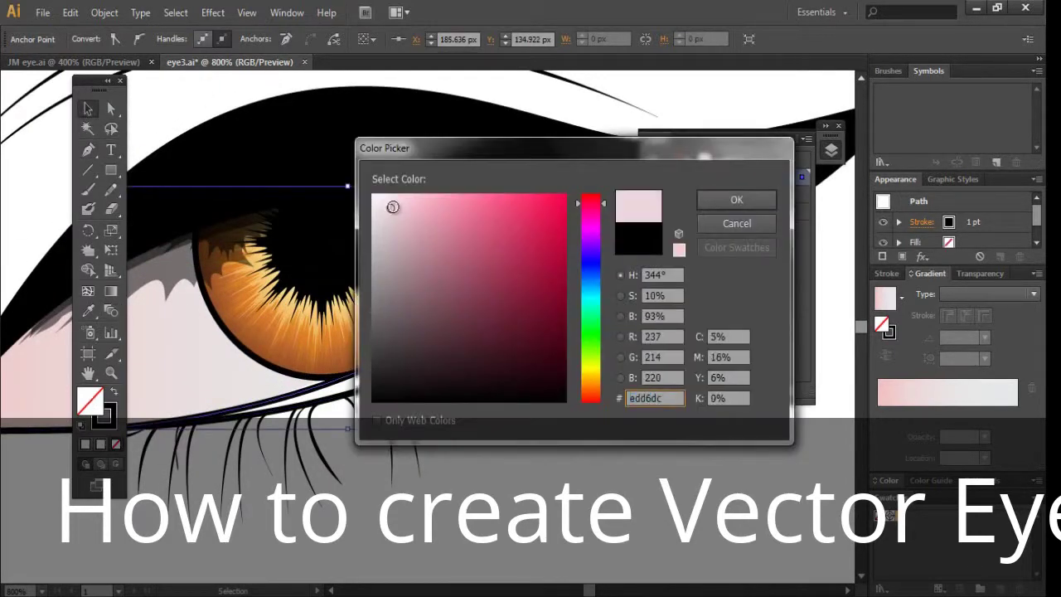
pyautogui.click(736, 200)
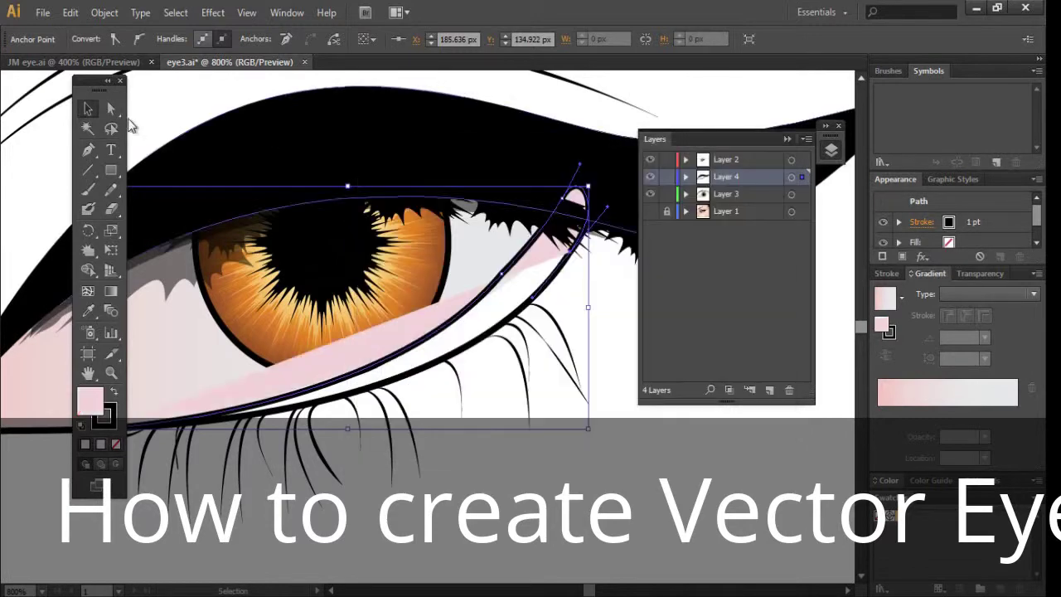
pyautogui.hotkey('ctrl', 'z')
pyautogui.click(182, 104)
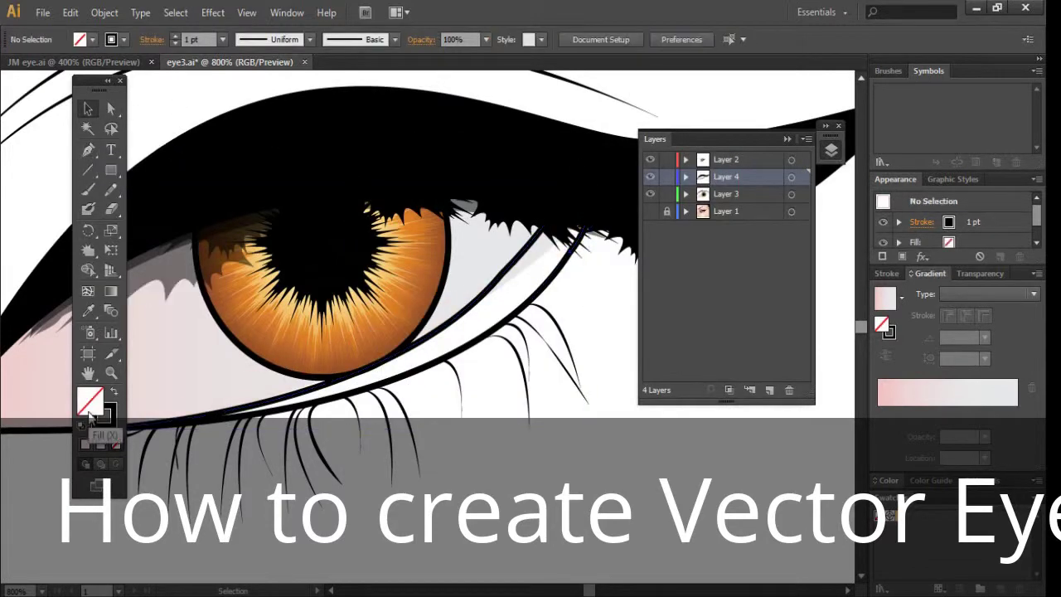
# Draw a closed light pink shape with the Pen tool, filling the waterline strip between the two lower lid lines up to the eyeliner.
pyautogui.doubleClick(89, 409)
pyautogui.click(407, 202)
pyautogui.click(735, 203)
pyautogui.press('p')
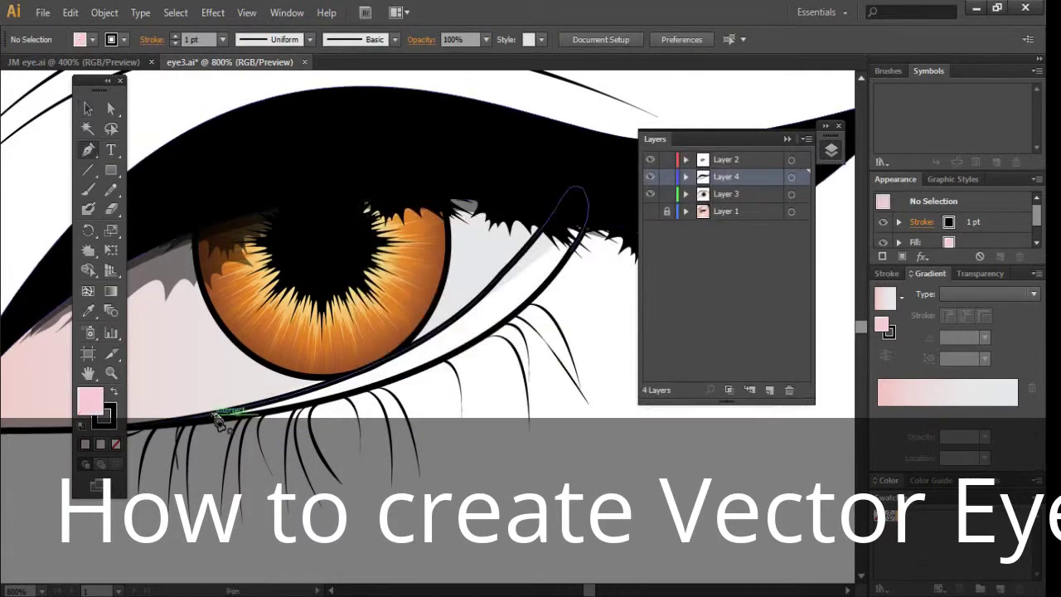
pyautogui.click(208, 414)
pyautogui.moveTo(549, 219); pyautogui.dragTo(658, 218)
pyautogui.hotkey('ctrl', '-')
pyautogui.moveTo(598, 245); pyautogui.dragTo(547, 329)
pyautogui.click(546, 354)
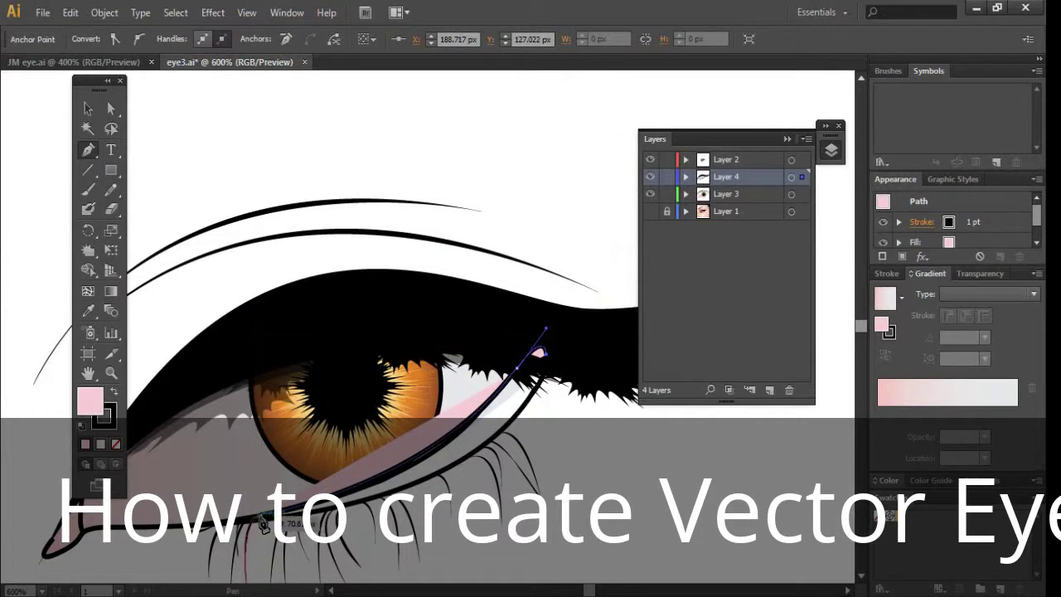
pyautogui.hotkey('ctrl', 'z')
pyautogui.moveTo(546, 329); pyautogui.dragTo(526, 353)
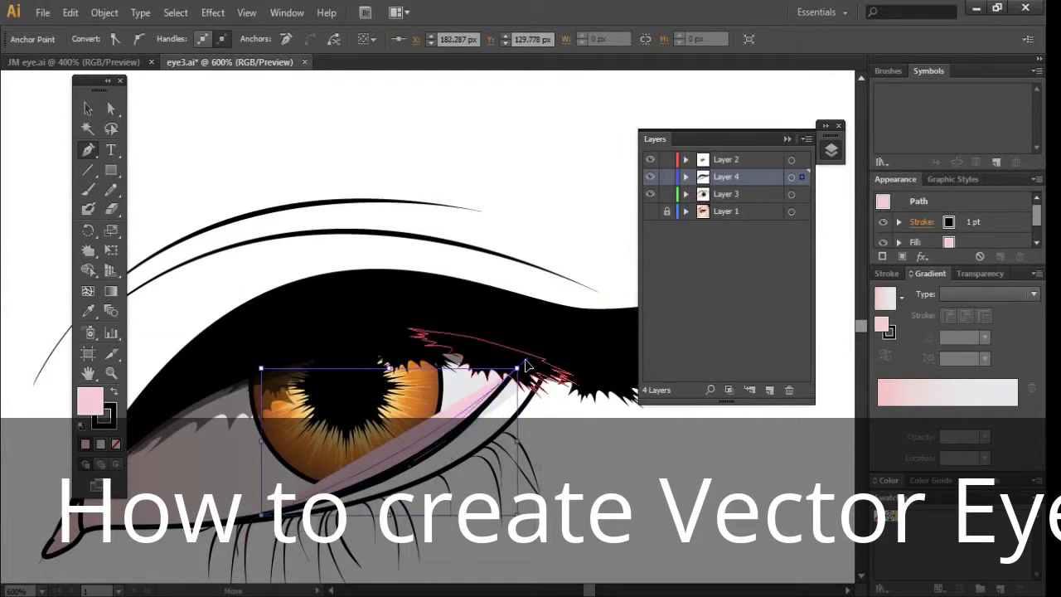
pyautogui.click(534, 376)
pyautogui.moveTo(455, 462); pyautogui.dragTo(387, 495)
pyautogui.moveTo(261, 516); pyautogui.dragTo(245, 515)
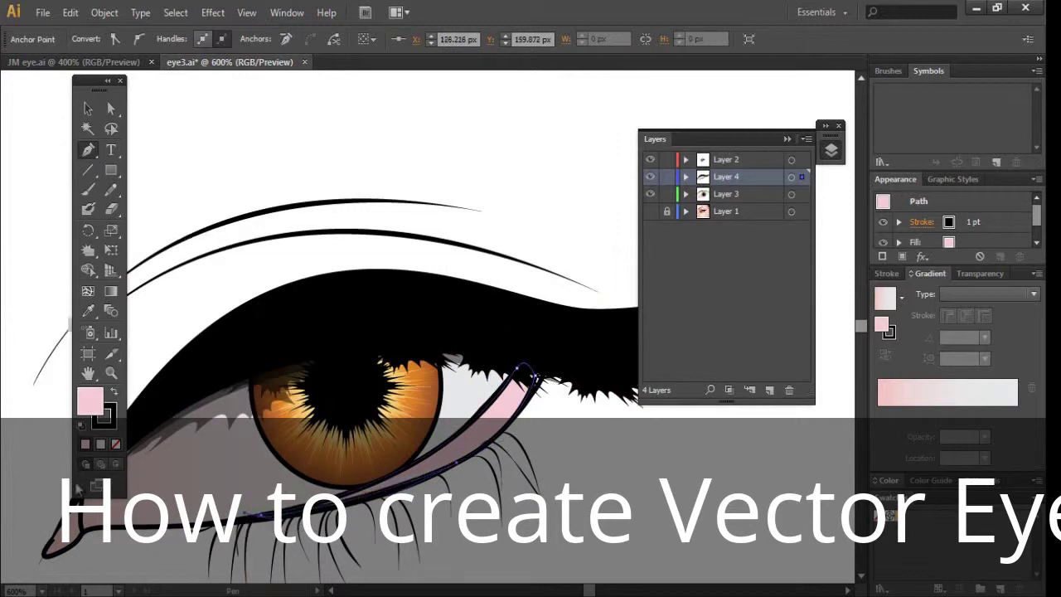
# Remove the stroke from the pink waterline shape and move it into Layer 3, just above the eye-white path.
pyautogui.click(110, 425)
pyautogui.click(115, 445)
pyautogui.click(686, 179)
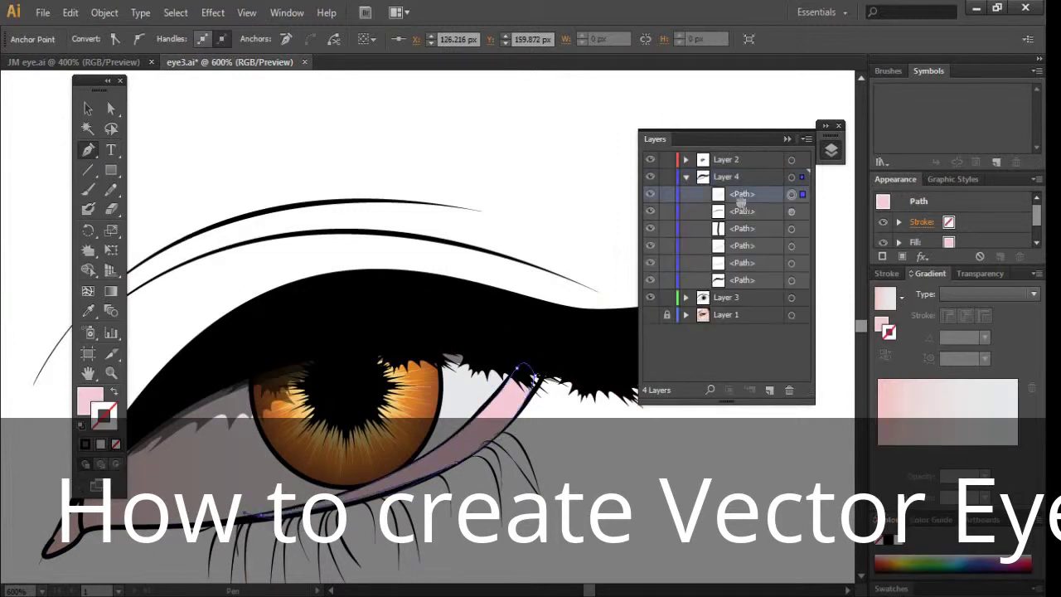
pyautogui.click(686, 296)
pyautogui.moveTo(743, 199); pyautogui.dragTo(750, 329)
pyautogui.click(88, 109)
pyautogui.click(154, 110)
pyautogui.click(500, 423)
pyautogui.click(572, 222)
# Collapse the expanded Layers 3 and 4, and lock Layers 2 and 4.
pyautogui.hotkey('ctrl', '-')
pyautogui.hotkey('ctrl', '-')
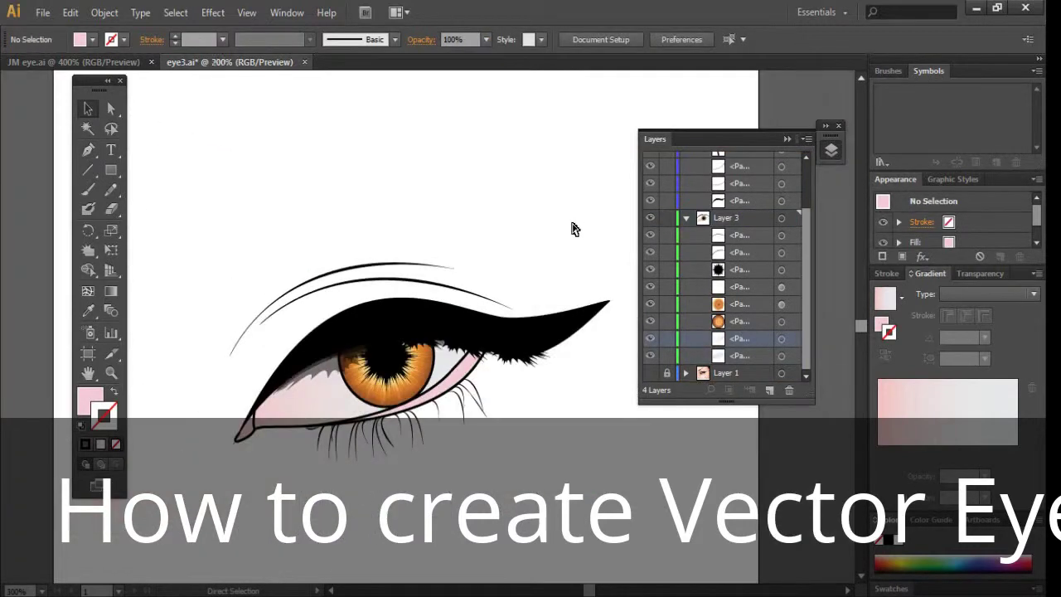
pyautogui.hotkey('ctrl', '=')
pyautogui.hotkey('ctrl', '=')
pyautogui.hotkey('ctrl', '-')
pyautogui.click(686, 220)
pyautogui.click(686, 177)
pyautogui.click(668, 159)
pyautogui.click(668, 177)
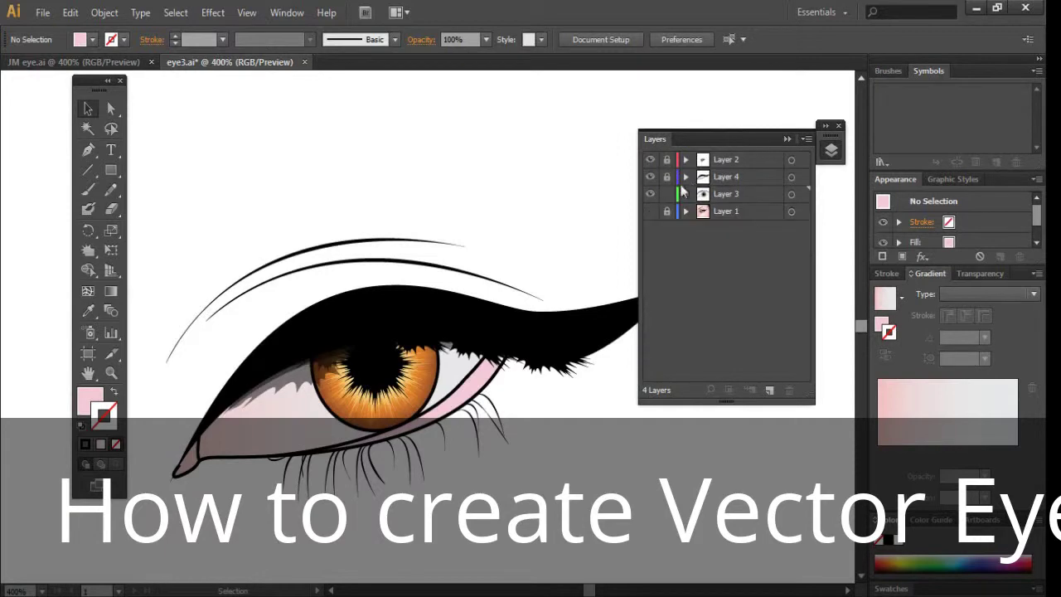
# Make Layer 3 active and set the fill colour to the very light pinkish grey eae4e5.
pyautogui.click(734, 194)
pyautogui.doubleClick(90, 400)
pyautogui.click(378, 208)
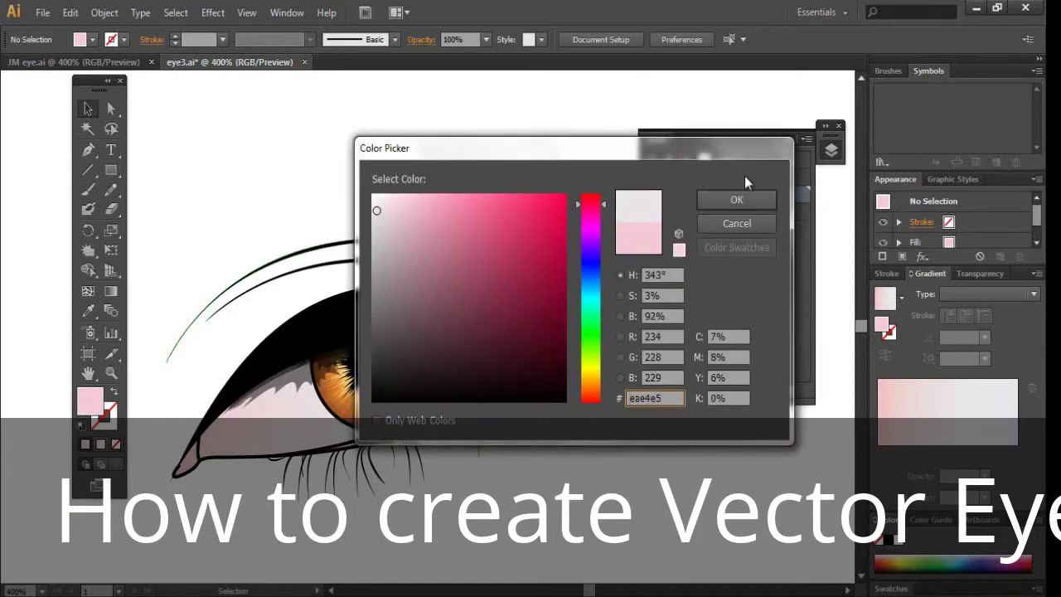
pyautogui.click(737, 200)
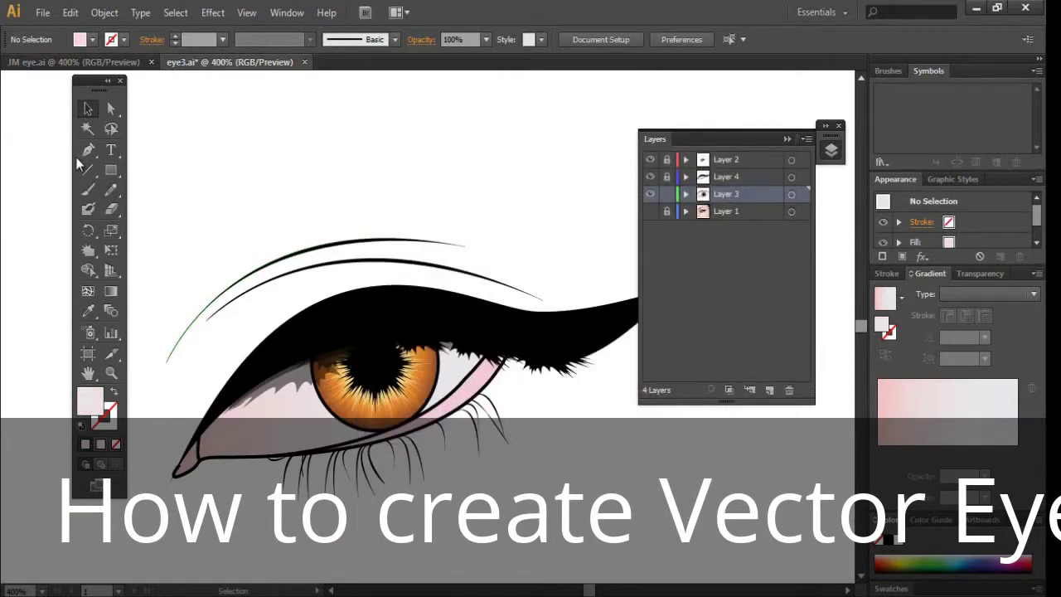
# Draw two small circles with the Ellipse tool above the eye and move them onto opposite sides of the pupil as light reflections.
pyautogui.moveTo(111, 171); pyautogui.dragTo(148, 214)
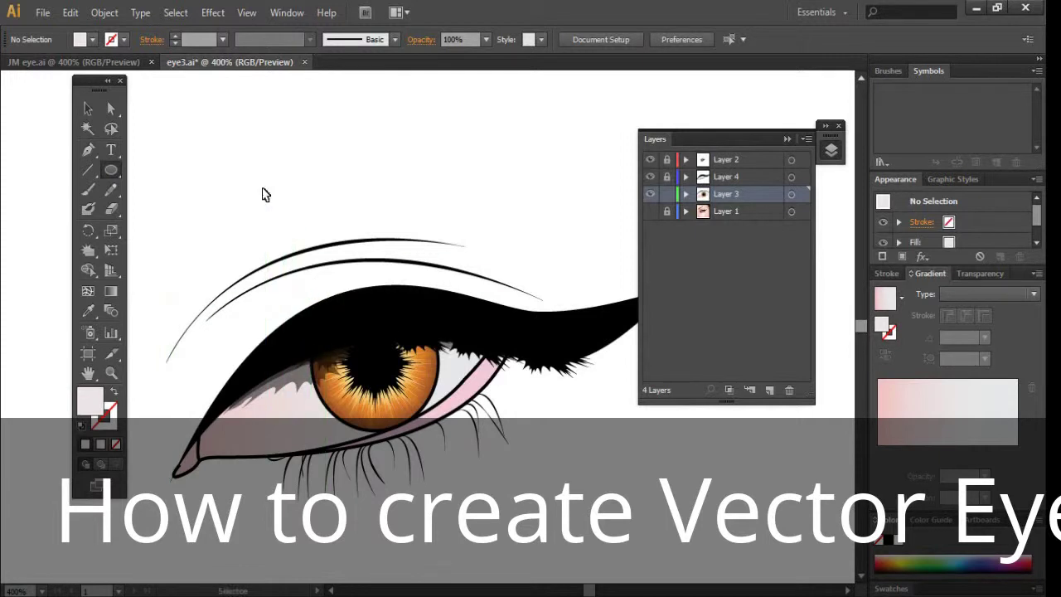
pyautogui.moveTo(238, 176)
pyautogui.mouseDown()
pyautogui.moveTo(263, 201)
pyautogui.moveTo(312, 217)
pyautogui.mouseUp()
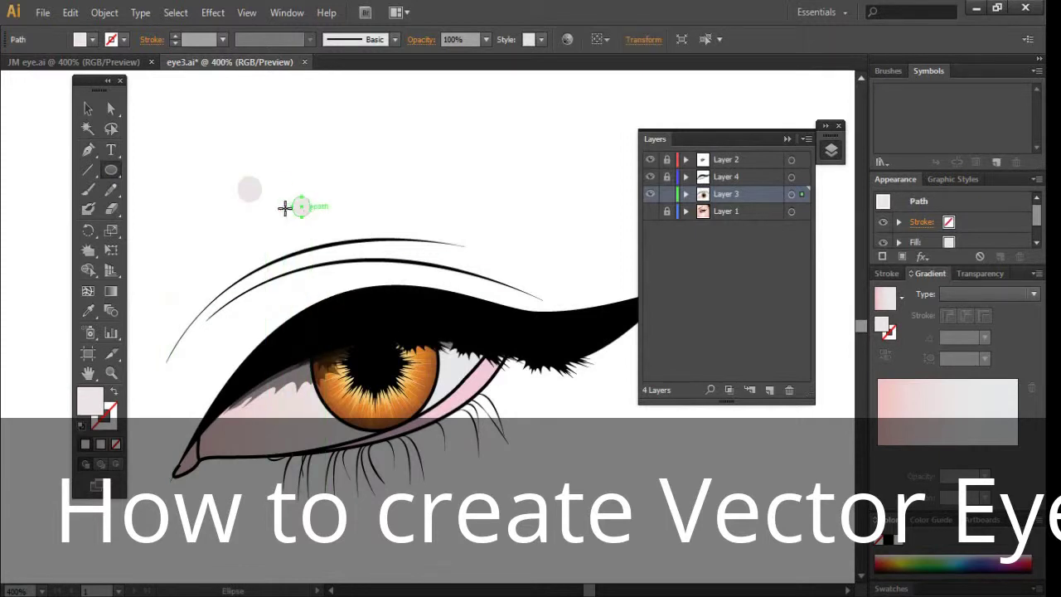
pyautogui.click(88, 109)
pyautogui.click(216, 144)
pyautogui.moveTo(217, 140); pyautogui.dragTo(396, 387)
pyautogui.doubleClick(92, 404)
pyautogui.click(376, 209)
pyautogui.click(724, 207)
pyautogui.click(446, 210)
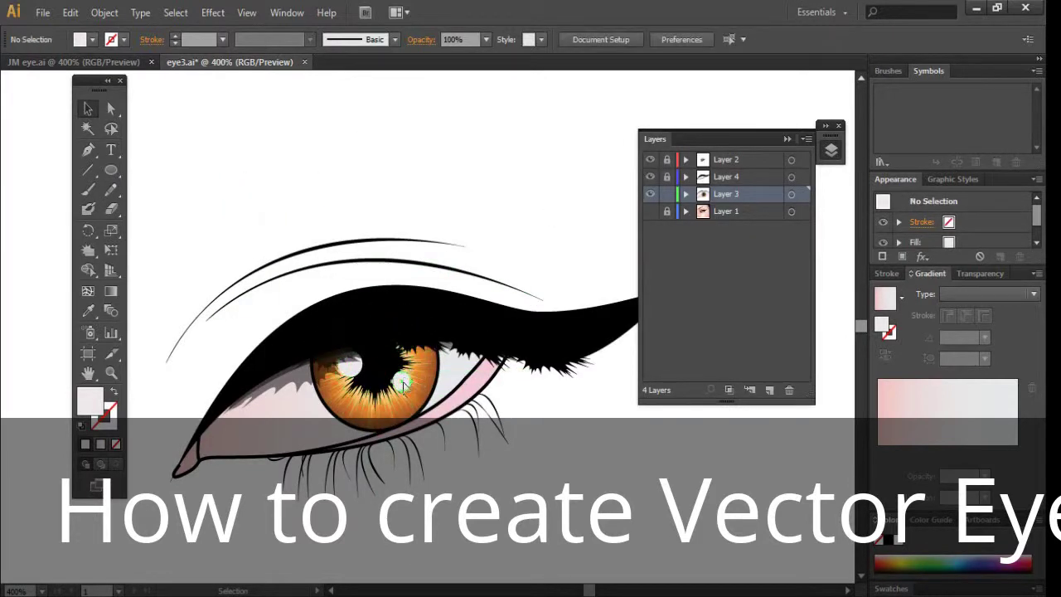
# Select both reflection circles on the pupil and set their blending mode to Soft Light.
pyautogui.click(402, 383)
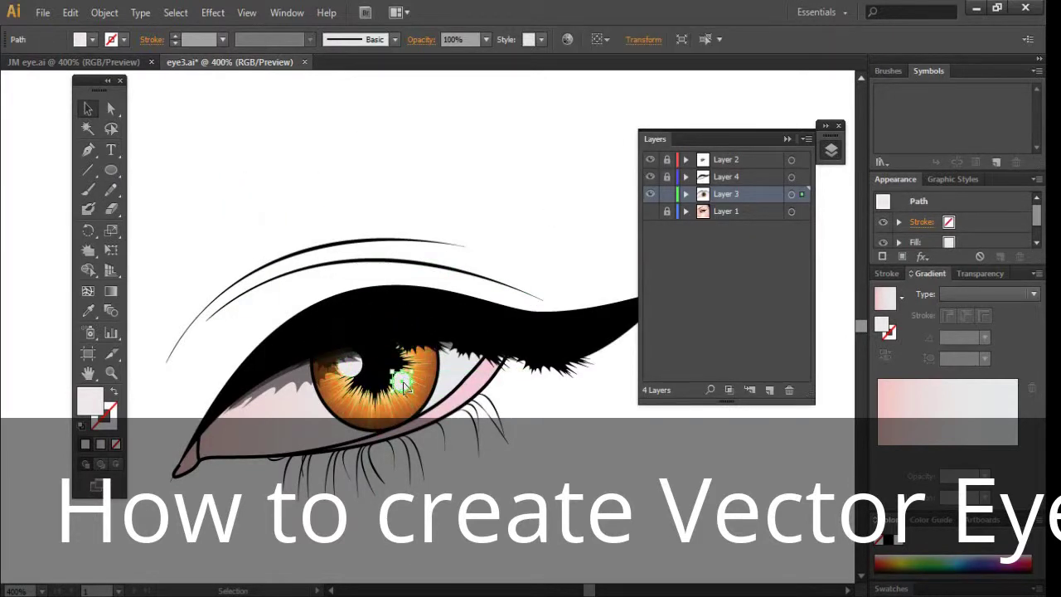
pyautogui.keyDown('shift'); pyautogui.click(355, 377); pyautogui.keyUp('shift')
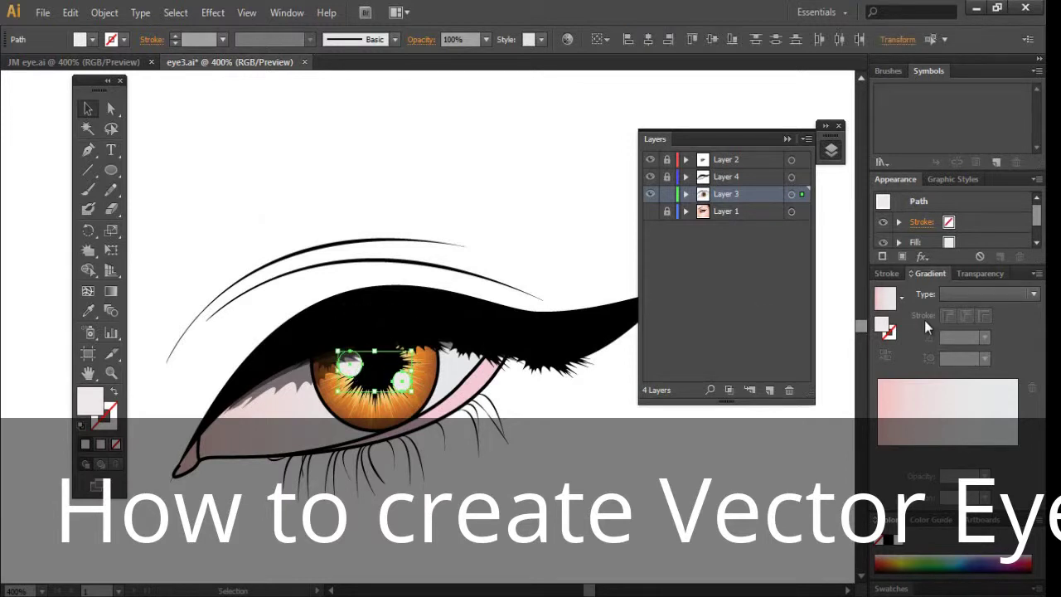
pyautogui.click(976, 273)
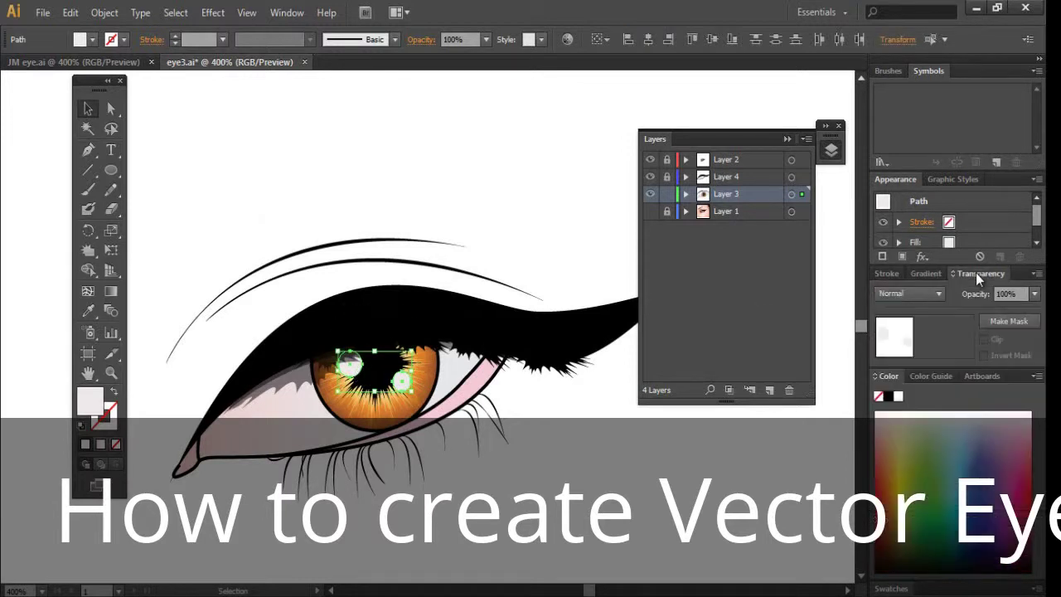
pyautogui.click(918, 296)
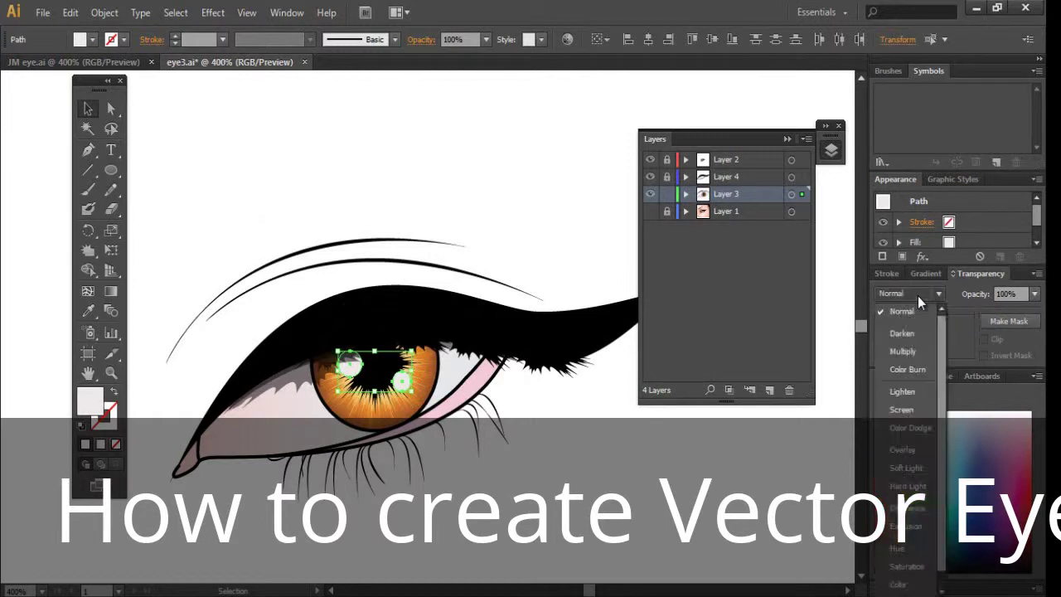
pyautogui.click(906, 467)
pyautogui.click(690, 509)
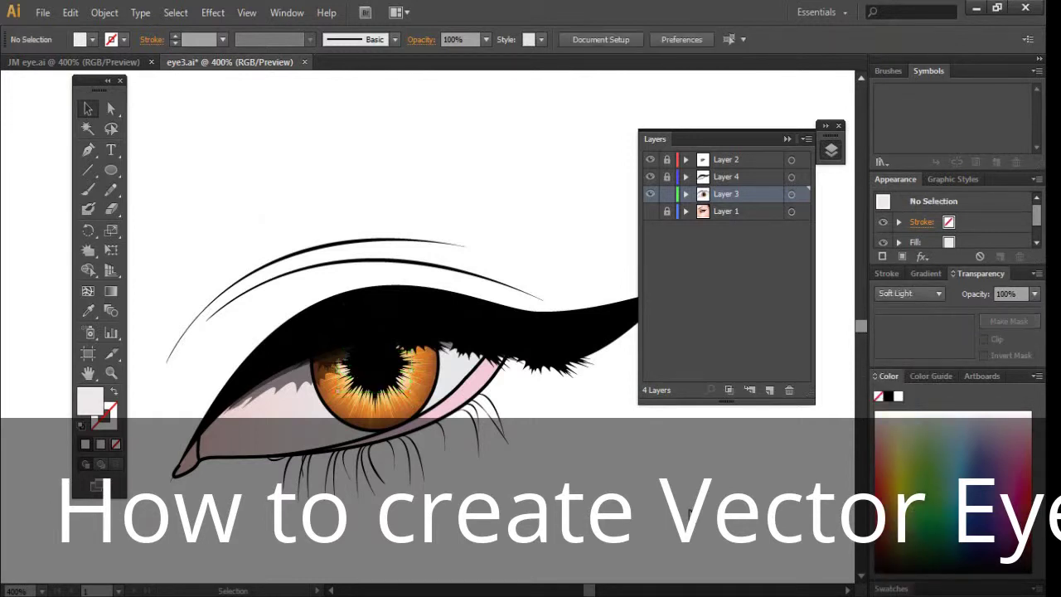
# Check both reflections and the whole eye, briefly toggling the visibility of the Layer 1 photo.
pyautogui.click(401, 384)
pyautogui.click(543, 482)
pyautogui.click(343, 372)
pyautogui.click(603, 506)
pyautogui.hotkey('ctrl', '-')
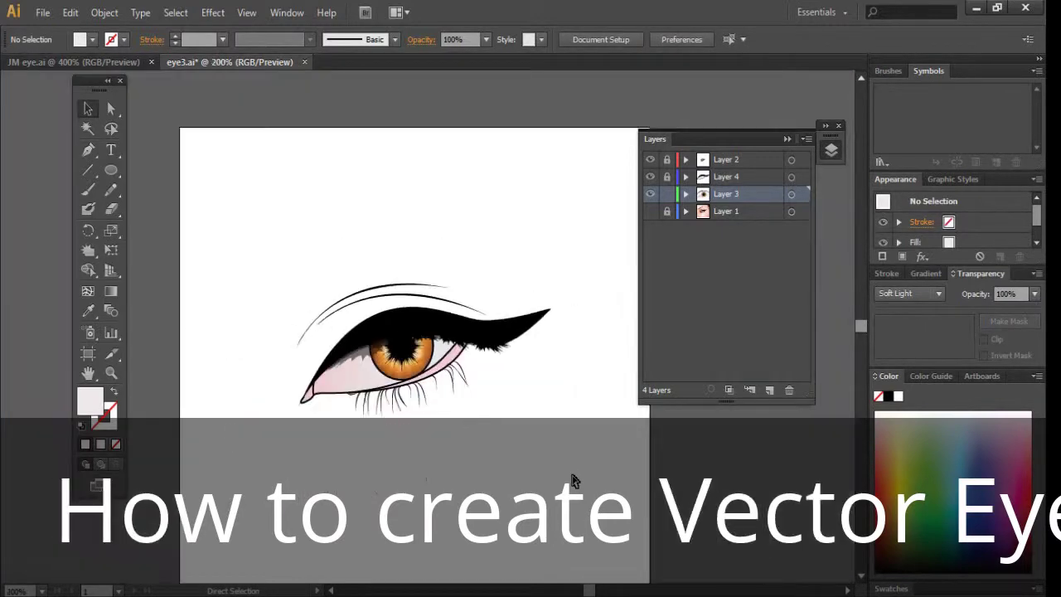
pyautogui.click(651, 212)
pyautogui.click(651, 211)
pyautogui.hotkey('ctrl', '+')
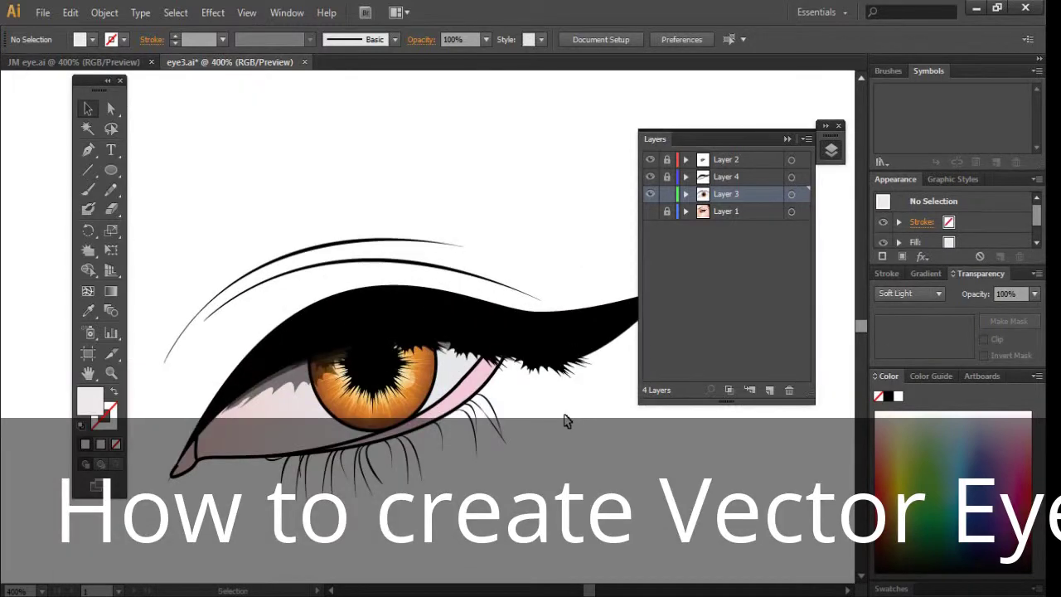
# Close the floating layer list and select the reflection circle at the pupil's lower right edge.
pyautogui.click(788, 140)
pyautogui.click(837, 126)
pyautogui.hscroll(-2, 855, 316)
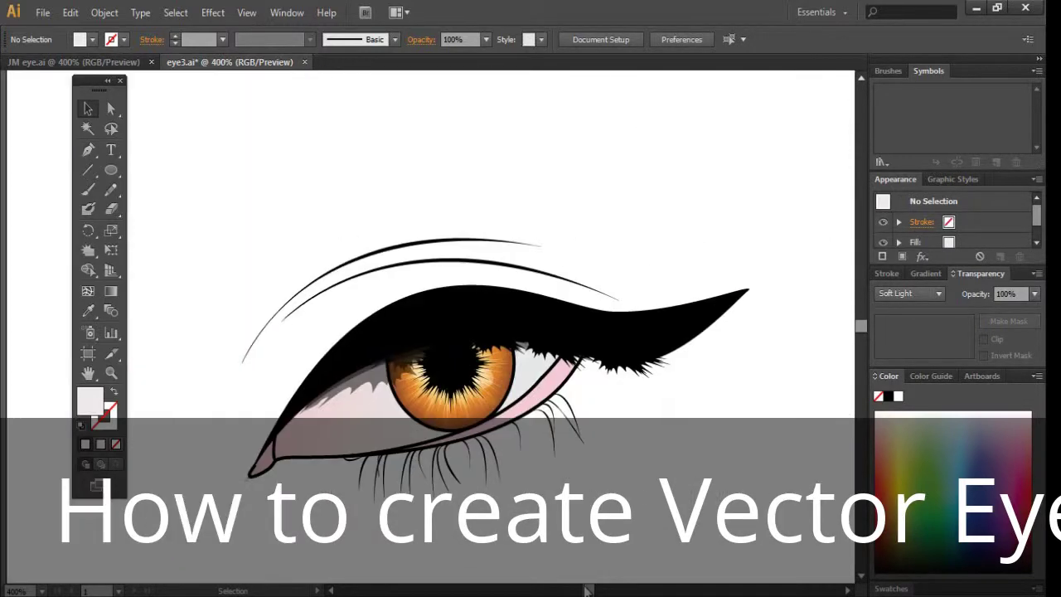
pyautogui.hotkey('ctrl', '+')
pyautogui.hotkey('ctrl', '+')
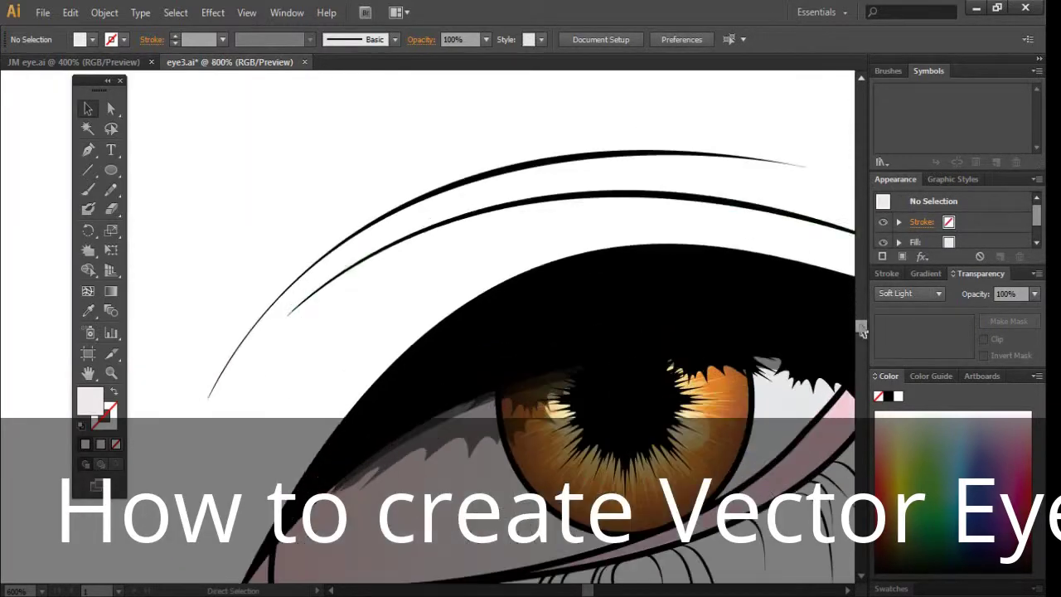
pyautogui.hscroll(2, 820, 354)
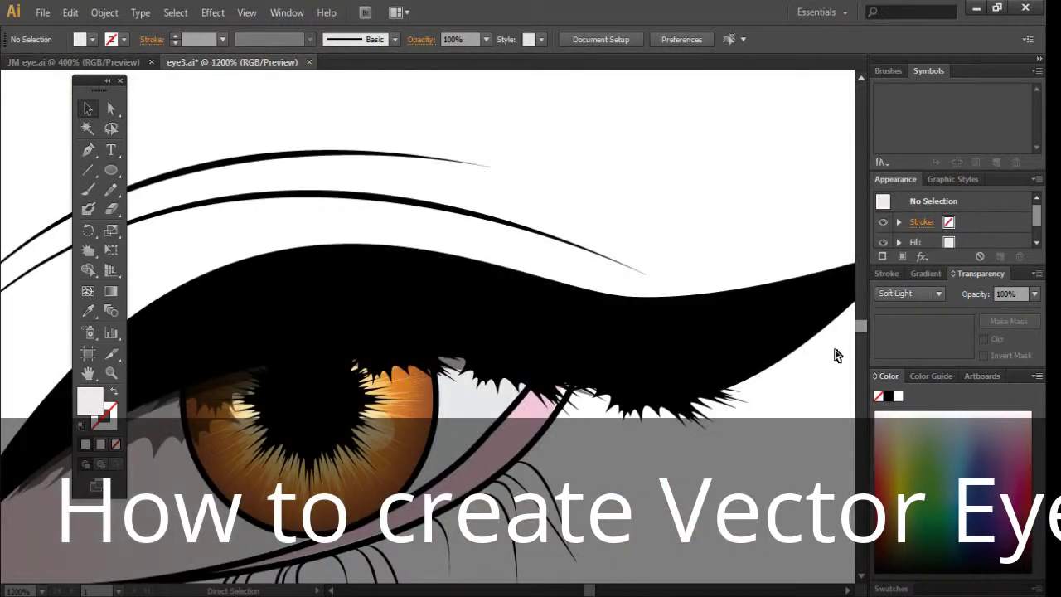
pyautogui.hotkey('ctrl', '+')
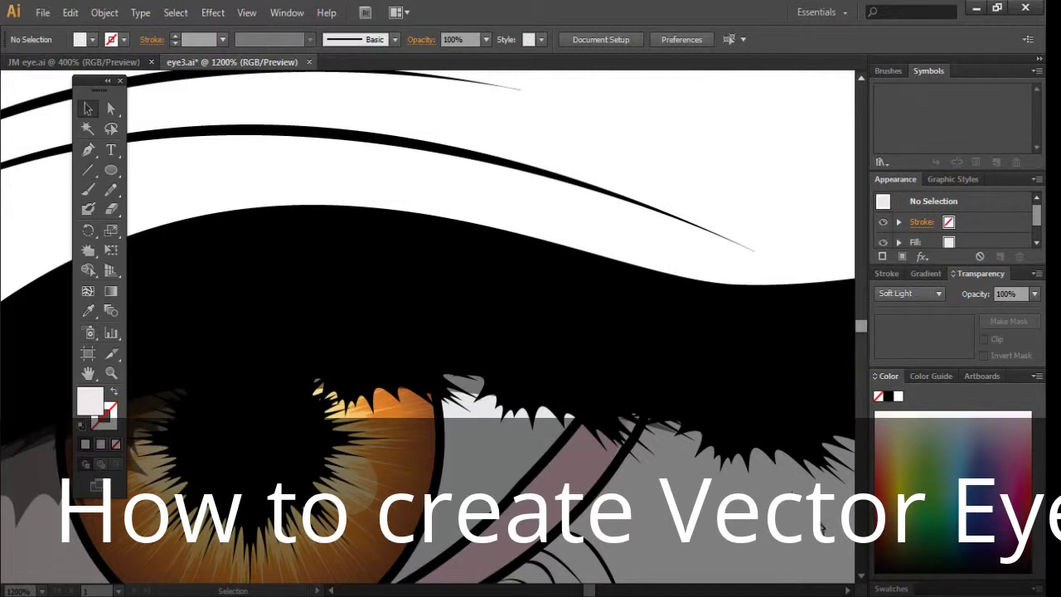
pyautogui.scroll(-5, 863, 583)
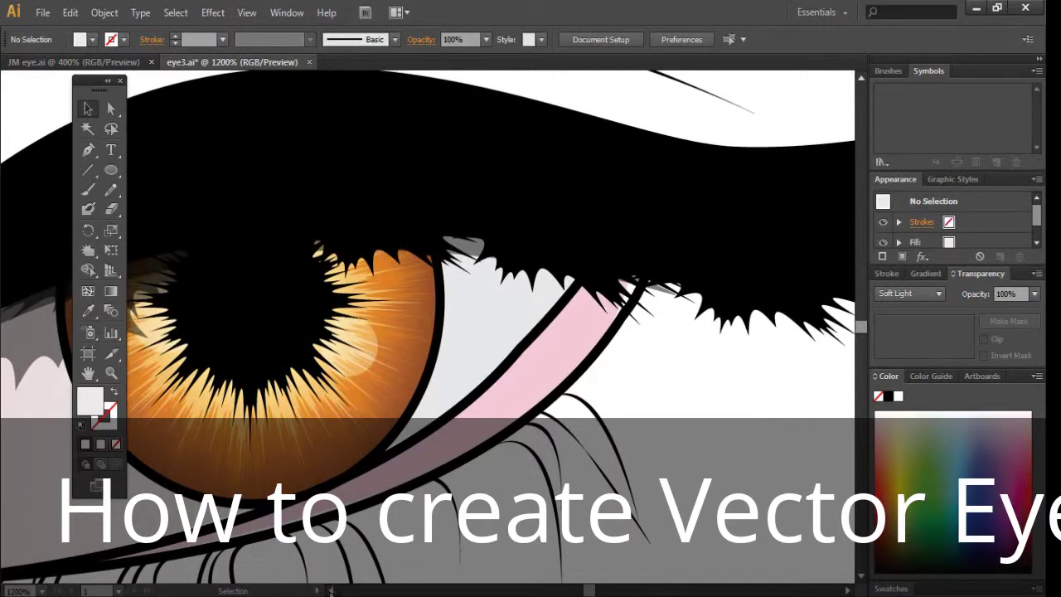
pyautogui.hscroll(-5, 330, 591)
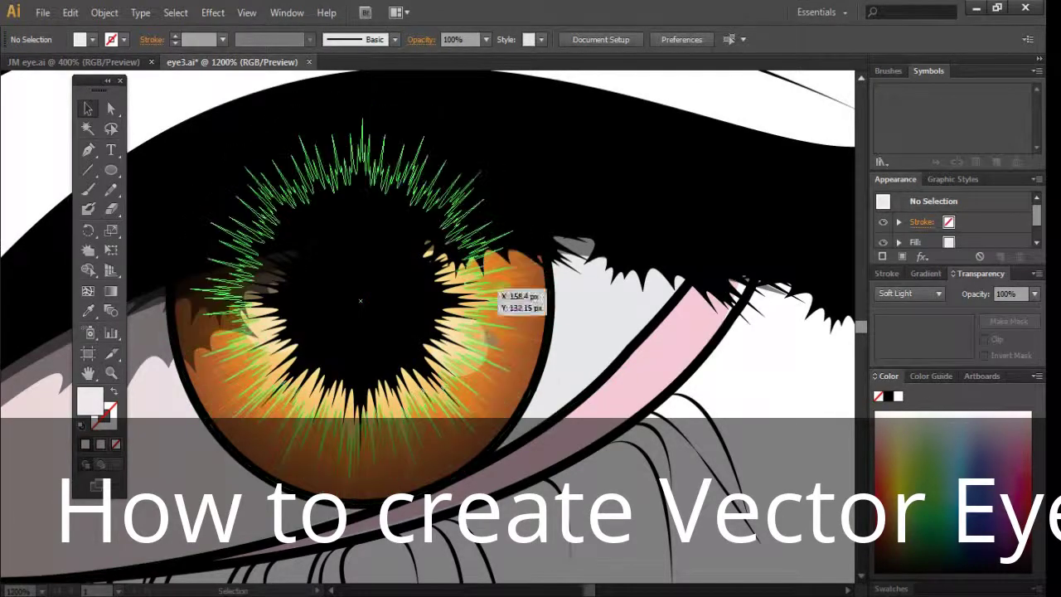
pyautogui.click(277, 336)
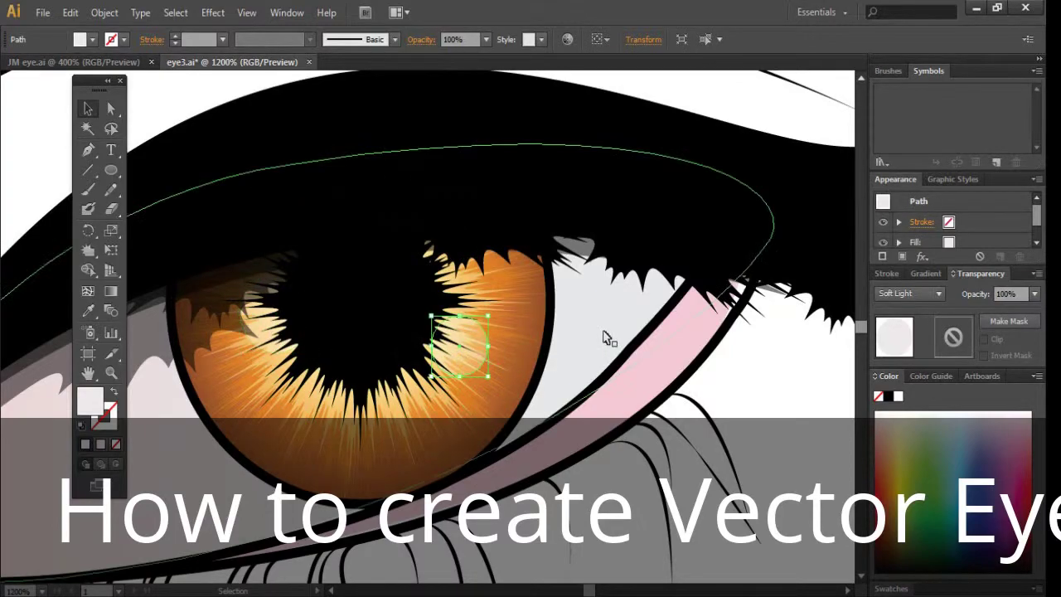